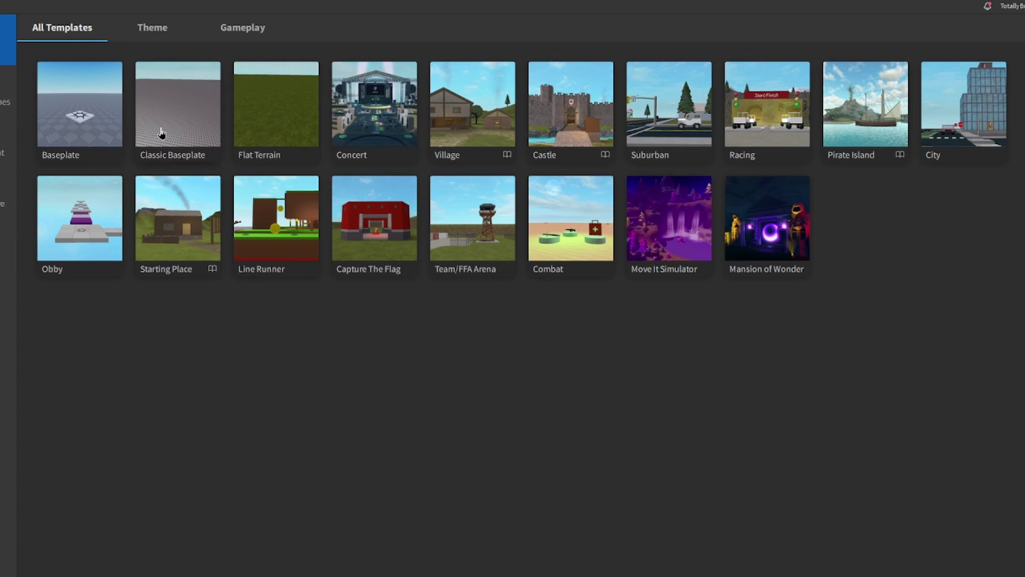
- Create a new place from the Classic Baseplate template and close the extra panel docked beside the viewport
left_click(160, 152)
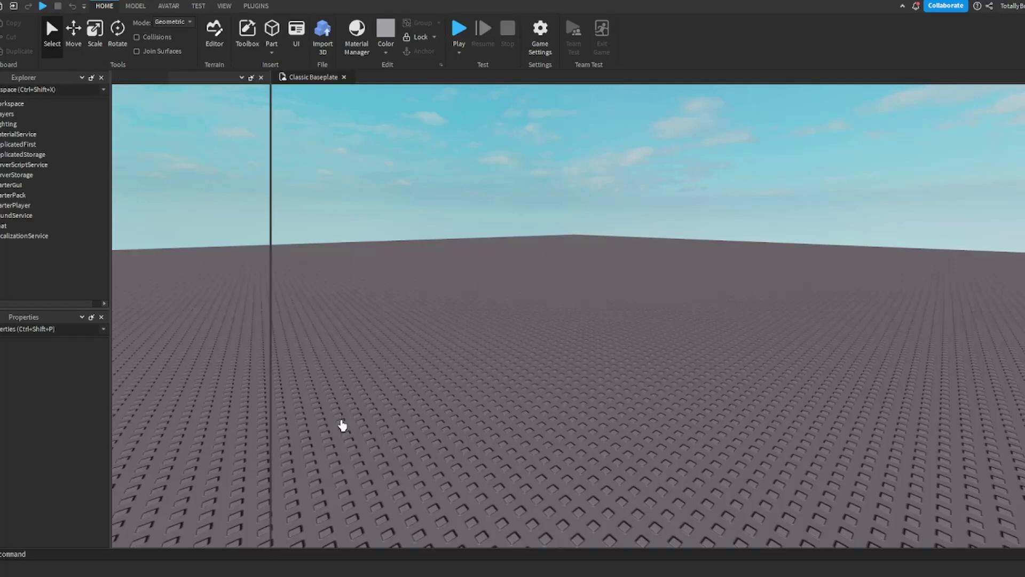
left_click(261, 79)
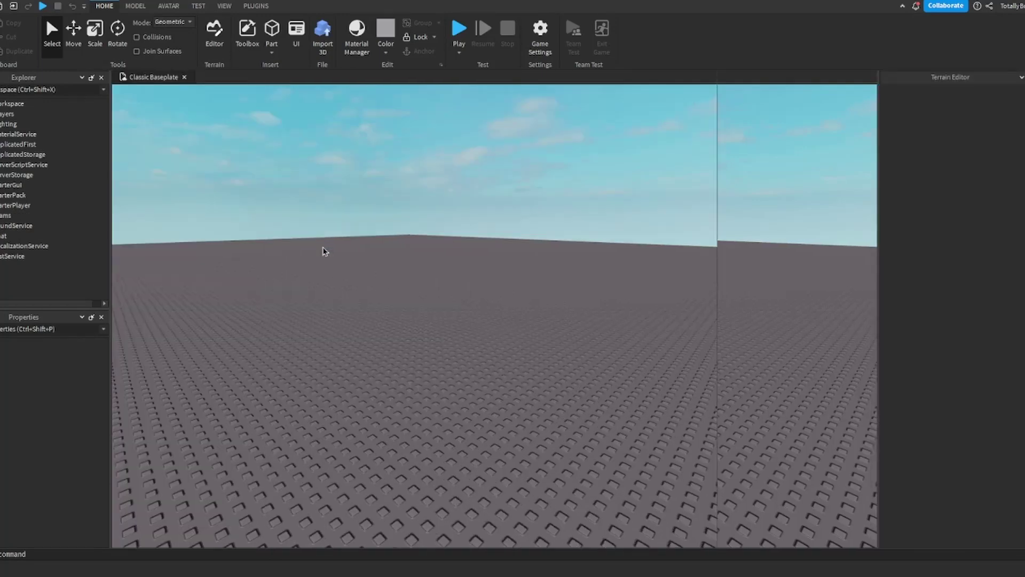
left_click(282, 78)
right_click_drag(372, 225, 372, 225)
key("w")
- Search the Toolbox for "door 100" and insert the matching room model into the place
left_click(224, 6)
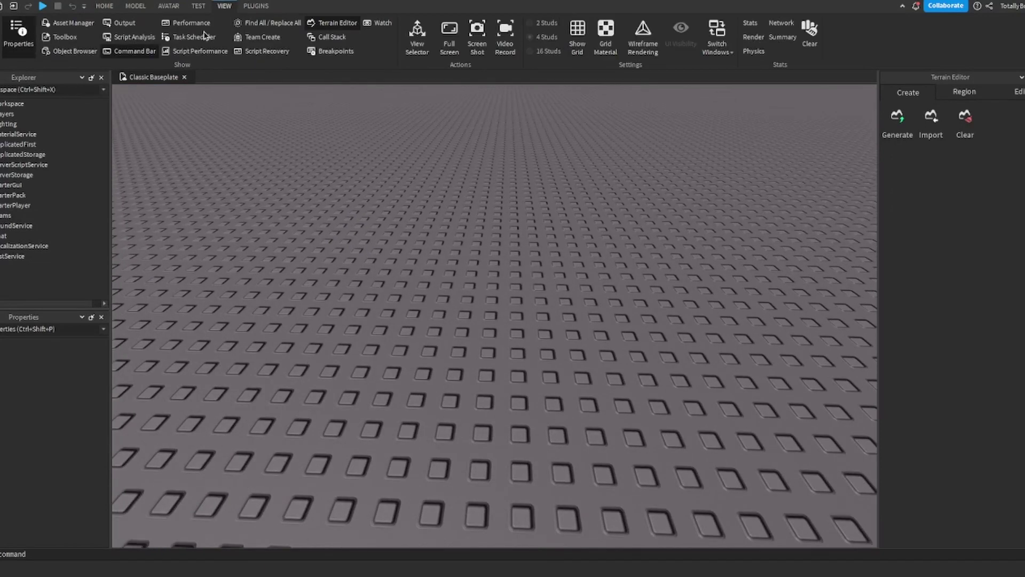
left_click(75, 36)
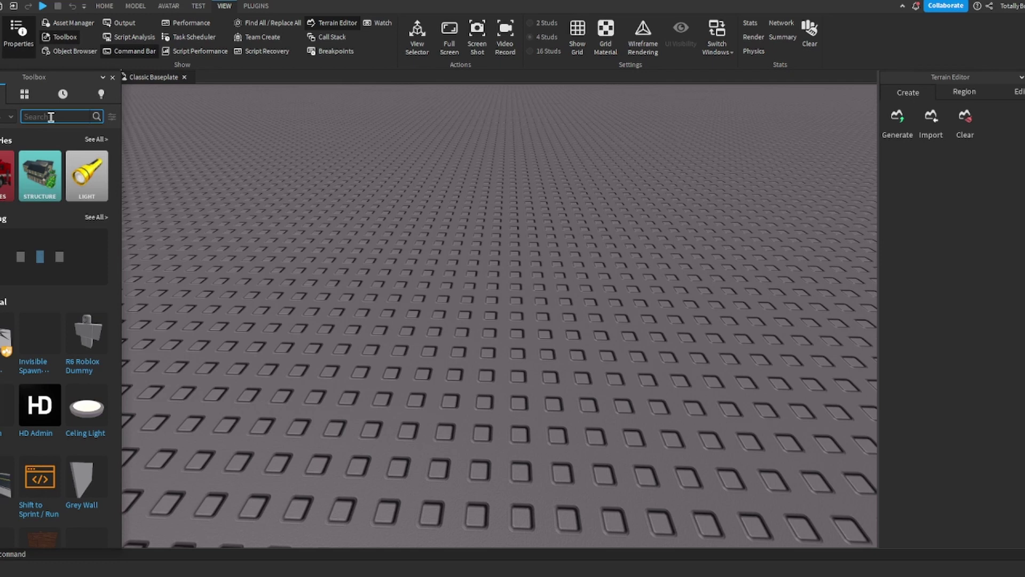
type("door 100")
key("Return")
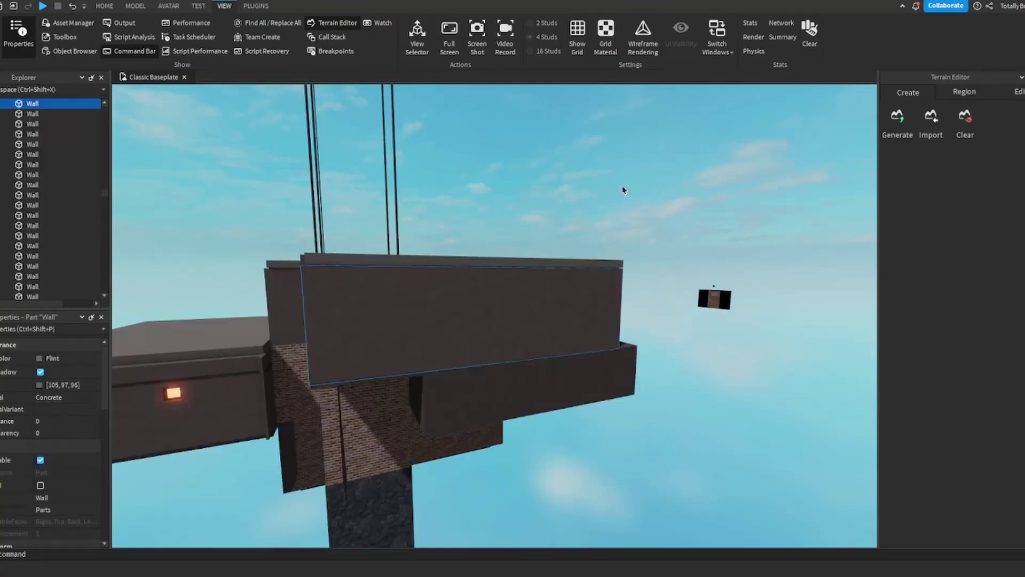
- Inspect the inserted room structure from outside and look down through its dark elevator shaft
left_click(623, 190)
scroll(604, 212, "up", 8)
right_click_drag(604, 213, 501, 269)
key("w")
key("w")
key("w")
key("w")
key("w")
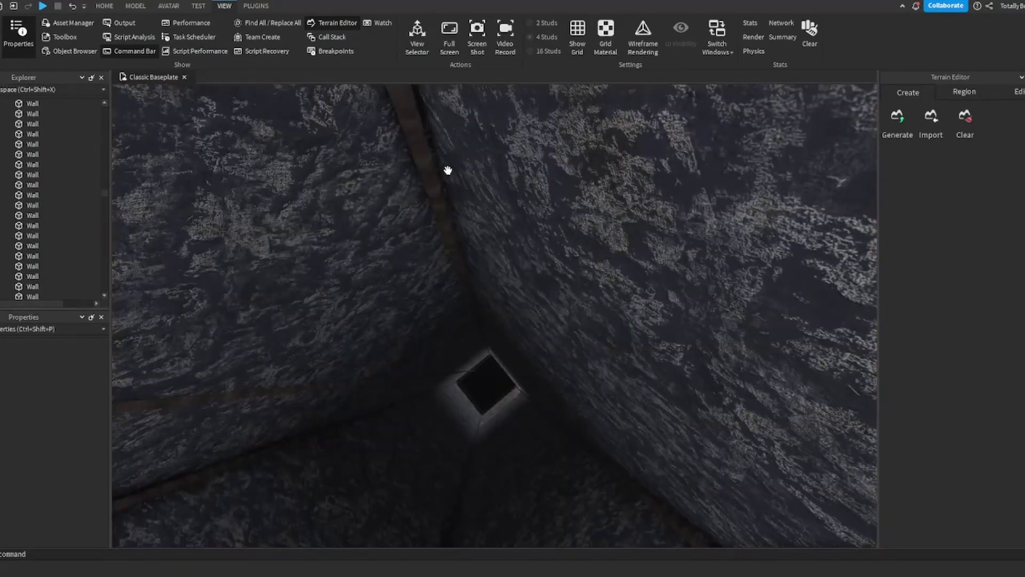
right_click_drag(448, 171, 367, 349)
left_click(483, 251)
key("w")
key("w")
- Select the inserted model named 100 and ungroup it into its separate folders and models
left_click(516, 294)
right_click_drag(517, 293, 516, 296)
left_click(105, 7)
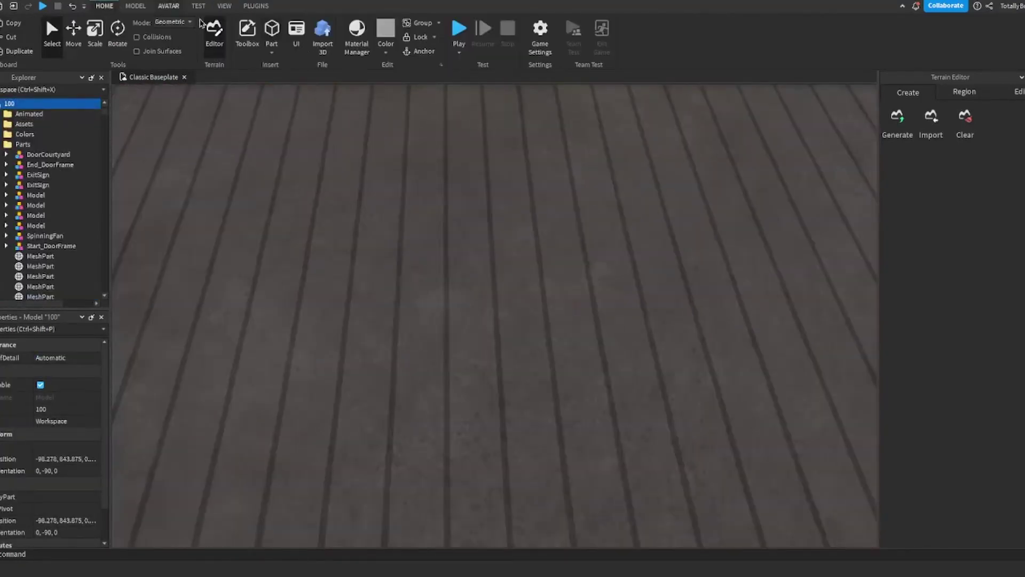
left_click(393, 198)
key("s")
right_click_drag(393, 197, 468, 321)
left_click(468, 321)
- Inspect the wooden crate in the elevator car and the storage room beyond it
left_click(478, 300, "alt")
left_click(479, 299)
key("w")
left_click(469, 281, "alt")
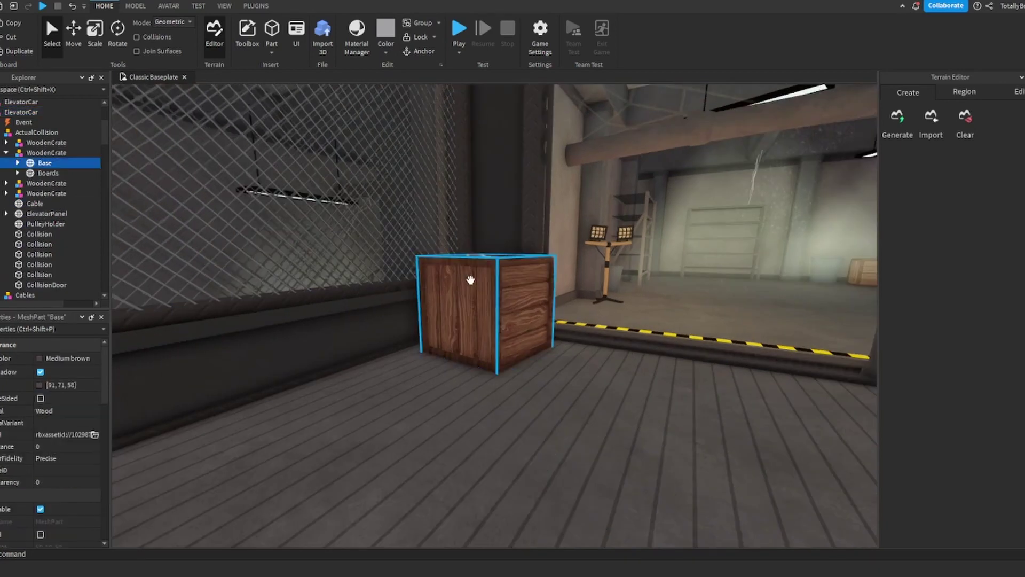
key("w")
right_click_drag(469, 281, 470, 279)
key("w")
right_click_drag(571, 302, 570, 301)
right_click_drag(195, 276, 199, 279)
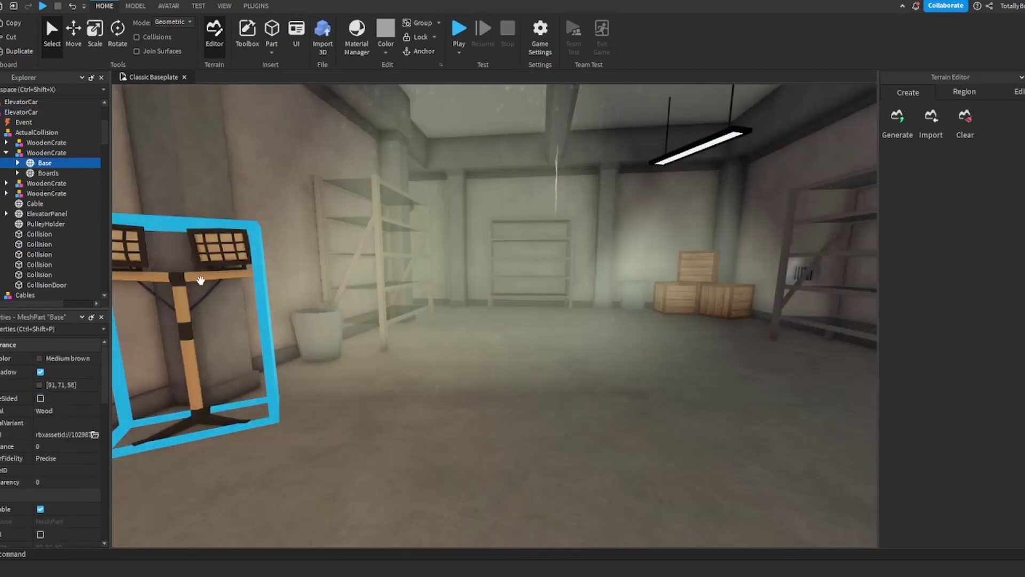
- Select the industrial light, a storage shelf, a wooden crate, the elevator car and a limestone shaft wall together and copy them
left_click(199, 279)
left_click(321, 328, "ctrl")
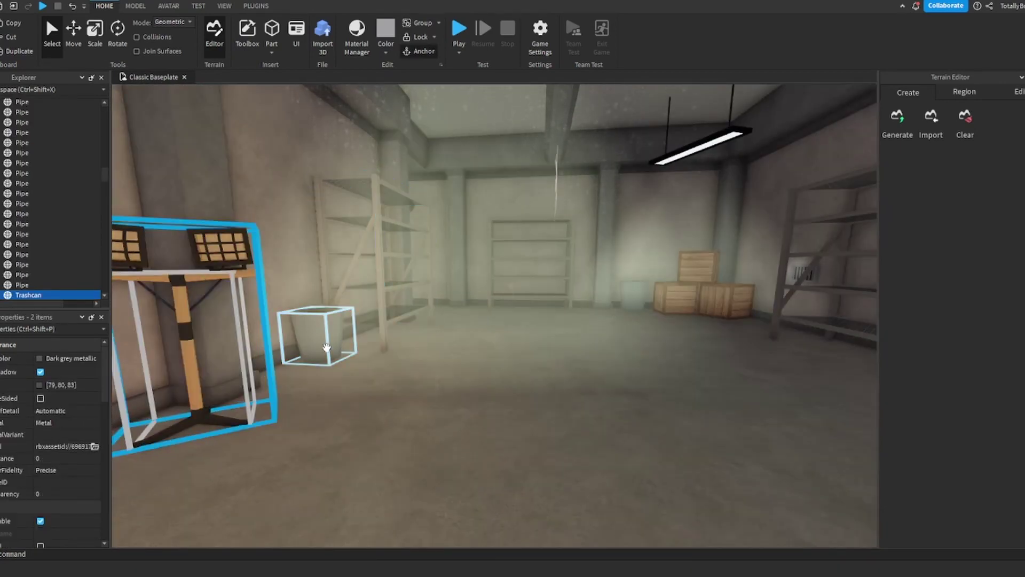
left_click(347, 272, "ctrl")
left_click(661, 296, "ctrl")
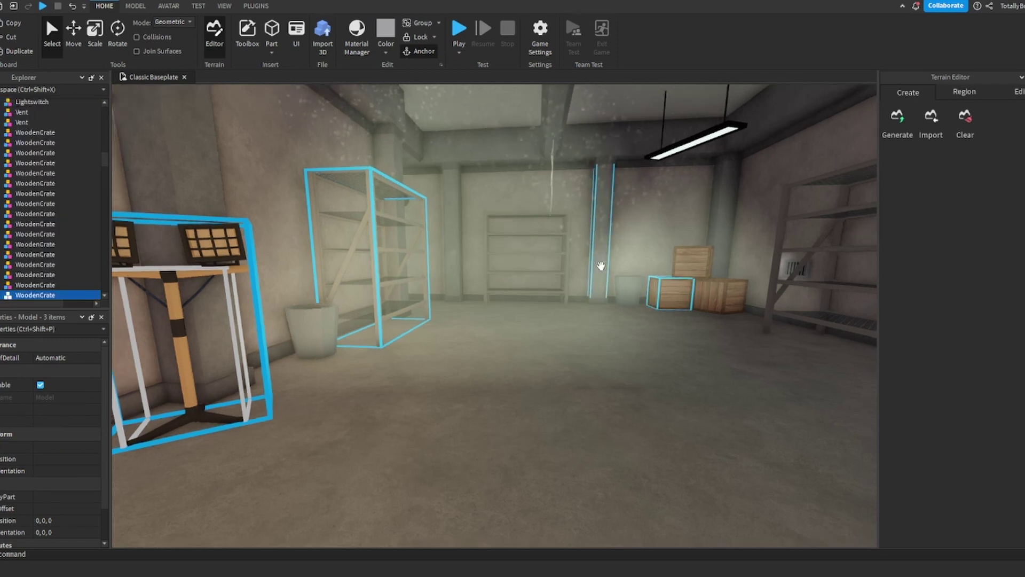
right_click_drag(600, 265, 600, 265)
key("w")
key("s")
right_click_drag(465, 279, 465, 283)
left_click(465, 280, "ctrl")
key("w")
right_click_drag(527, 330, 527, 329)
left_click(351, 336, "ctrl")
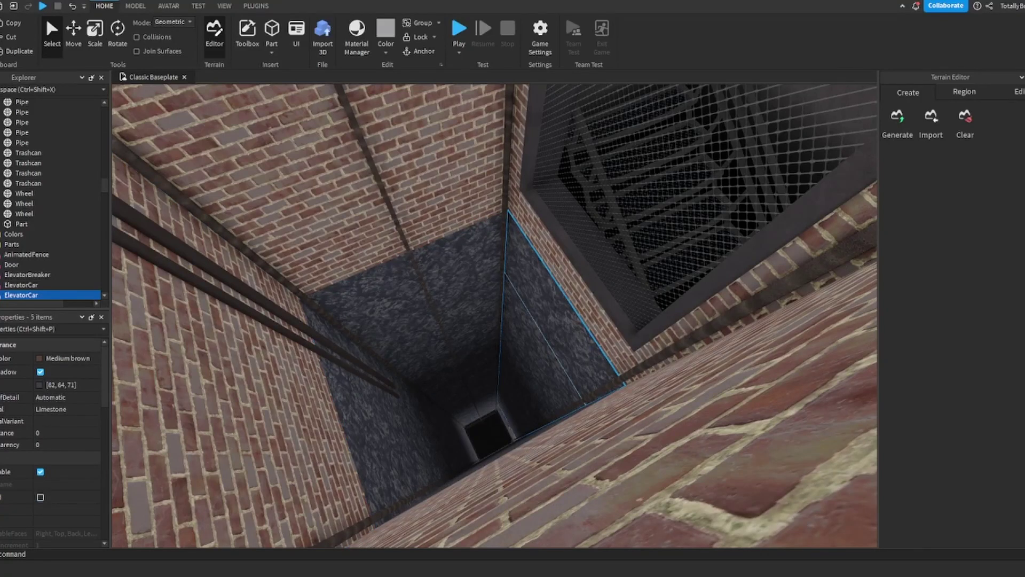
- Select the entire imported room structure, leaving out the baseplate, and delete it
left_click(381, 266)
key("f")
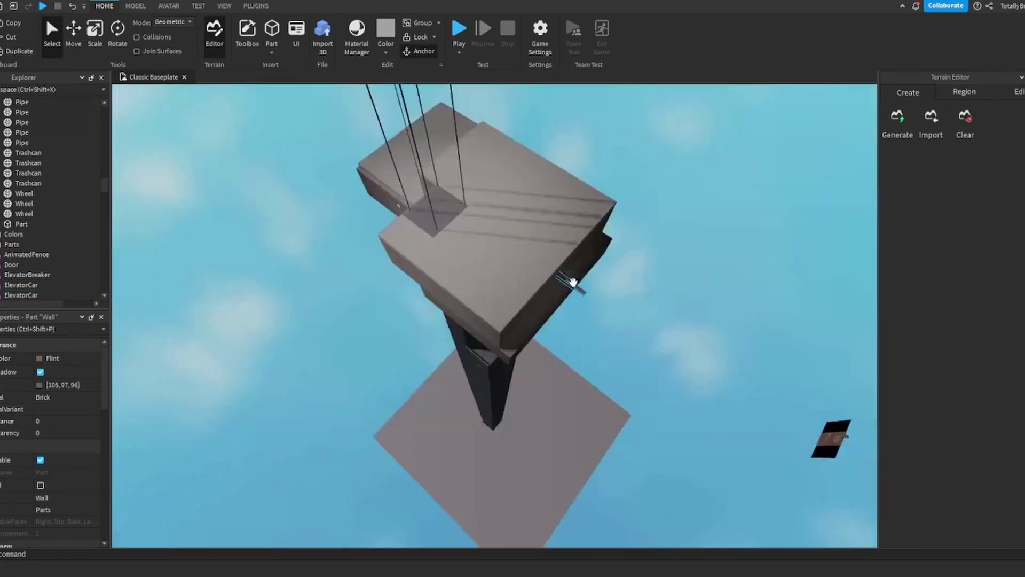
left_click(331, 147)
scroll(379, 213, "down", 4)
right_click_drag(380, 213, 399, 223)
scroll(399, 222, "down", 2)
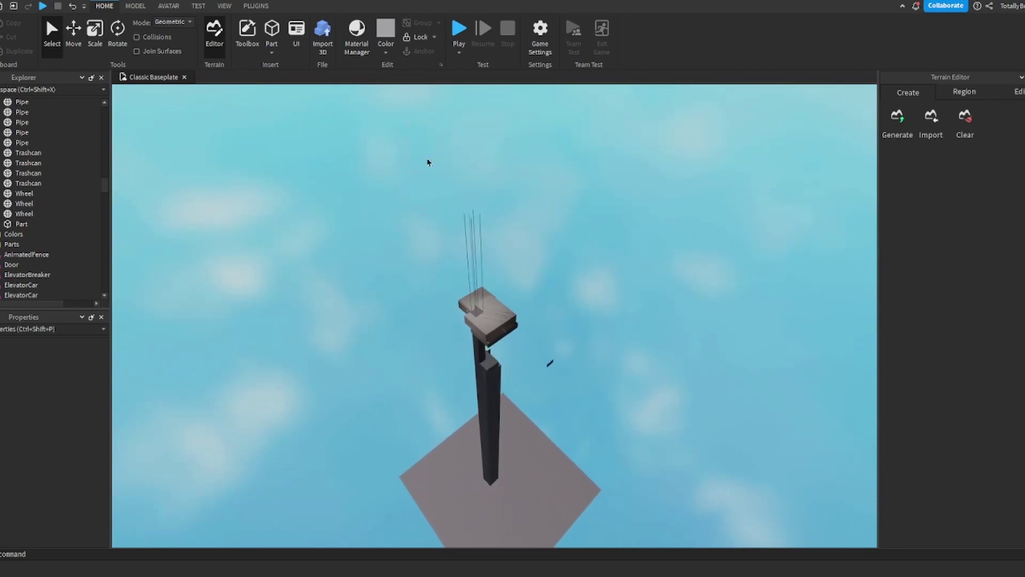
left_click_drag(406, 122, 594, 349)
left_click(472, 372, "ctrl")
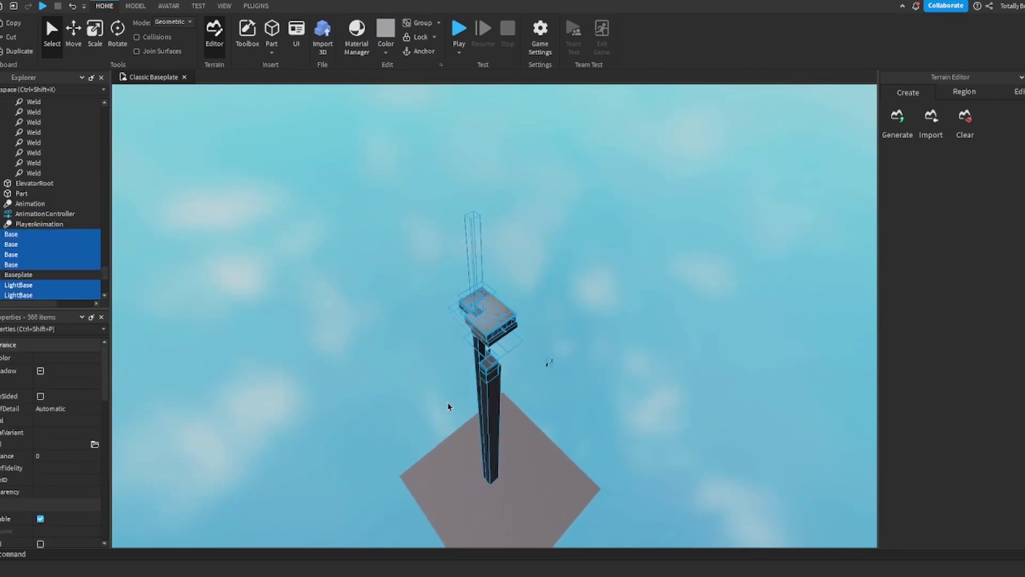
key("Delete")
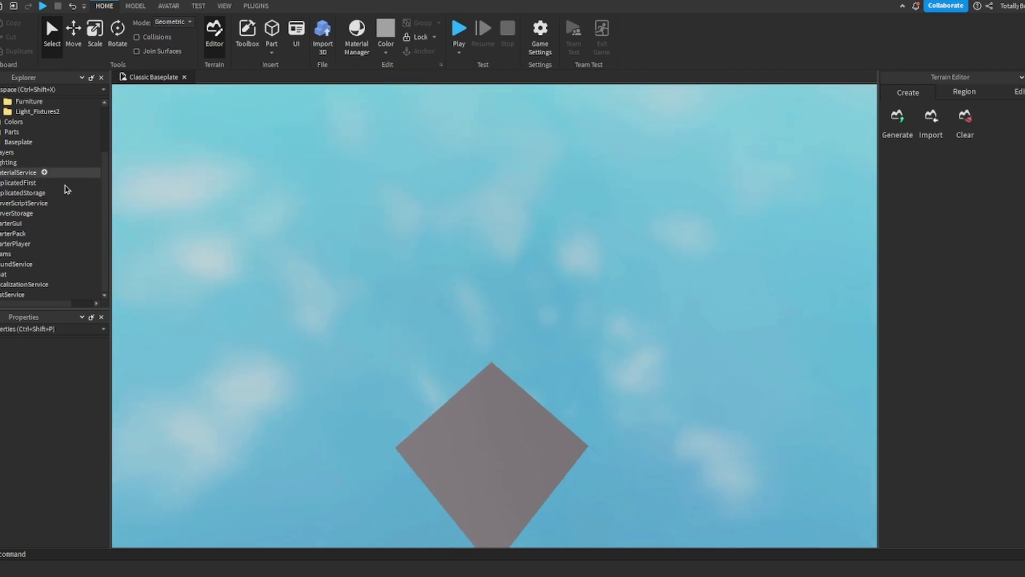
- Delete the leftover imported folders from the Workspace, including Colors and Parts
scroll(64, 185, "up", 2)
left_click(6, 145)
key("Delete")
left_click(7, 135)
key("Delete")
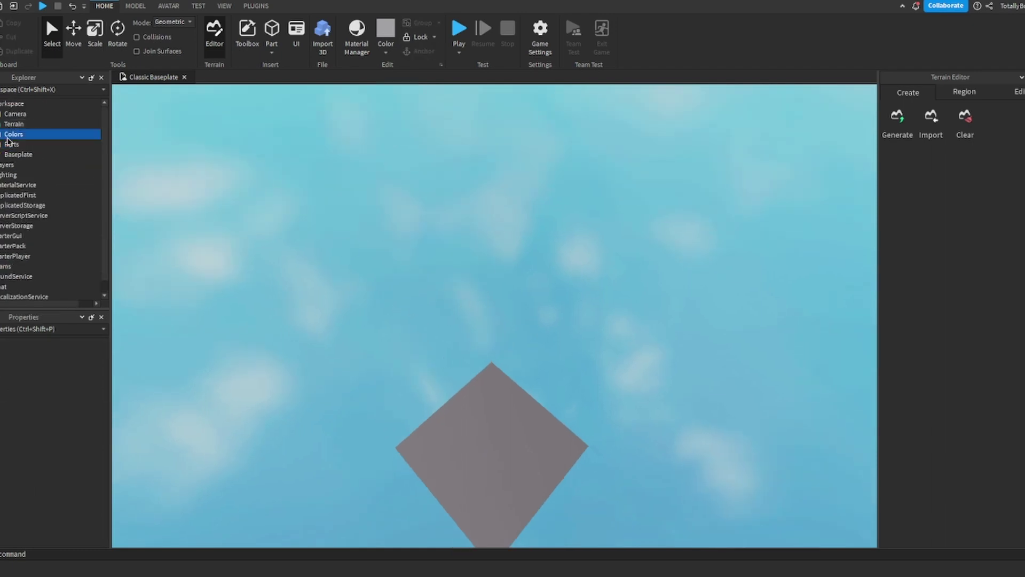
key("Delete")
- Paste the copied elevator car, light, shelf, crate and wall into the place
right_click(518, 328)
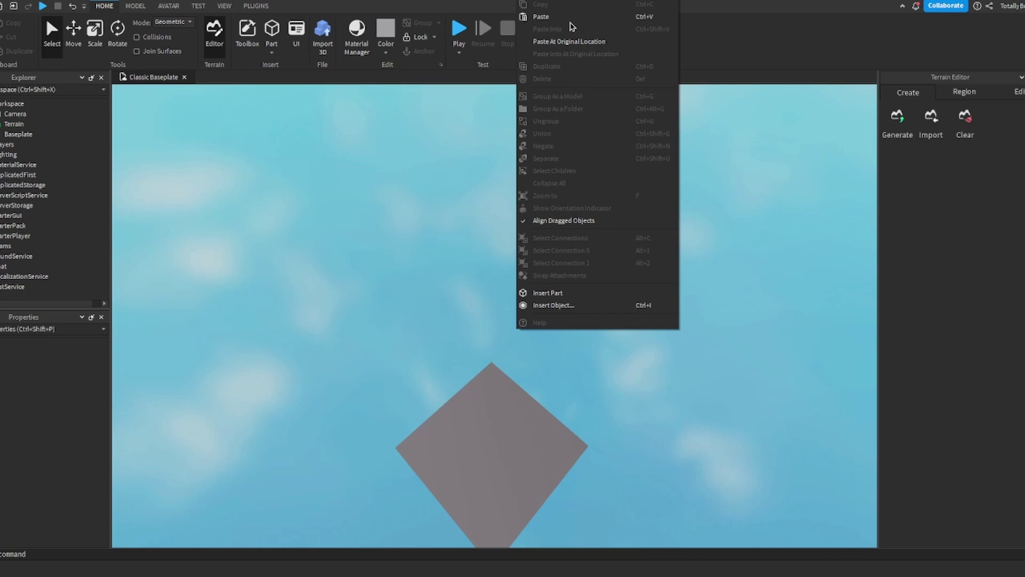
left_click(577, 20)
scroll(508, 337, "up", 5)
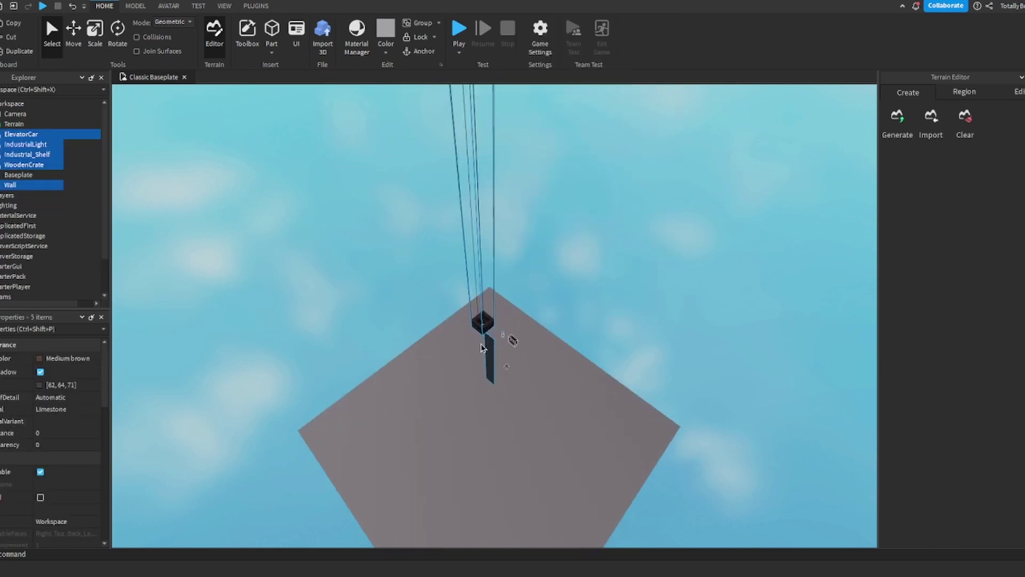
- Examine the pasted elevator car, its cables and its position on the baseplate
left_click(393, 347)
scroll(366, 297, "up", 10)
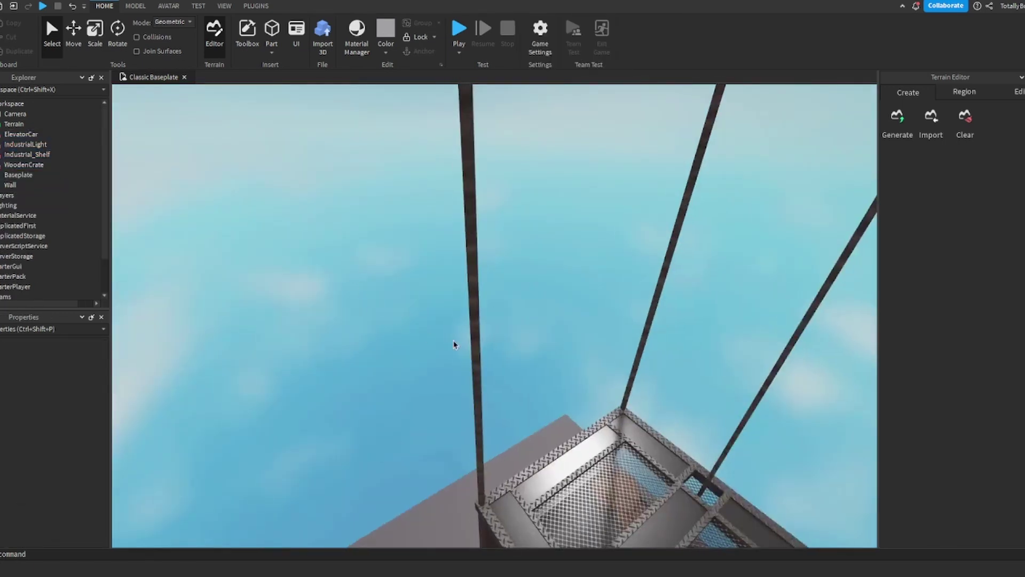
left_click(472, 333, "alt")
right_click_drag(471, 333, 482, 343)
left_click(499, 387)
scroll(458, 403, "down", 10)
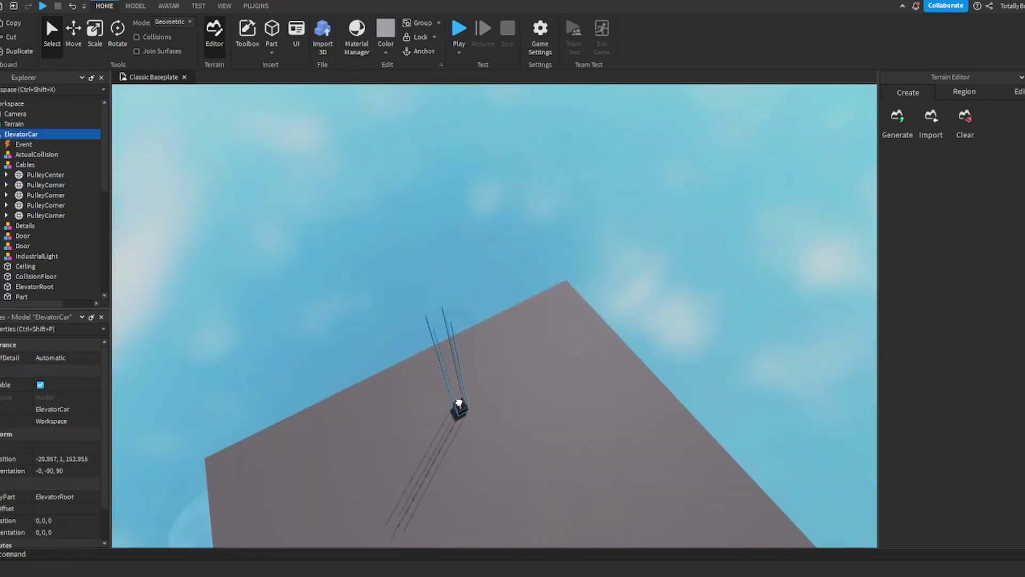
left_click(342, 337)
right_click_drag(342, 337, 337, 333)
scroll(342, 327, "down", 2)
right_click_drag(390, 233, 388, 221)
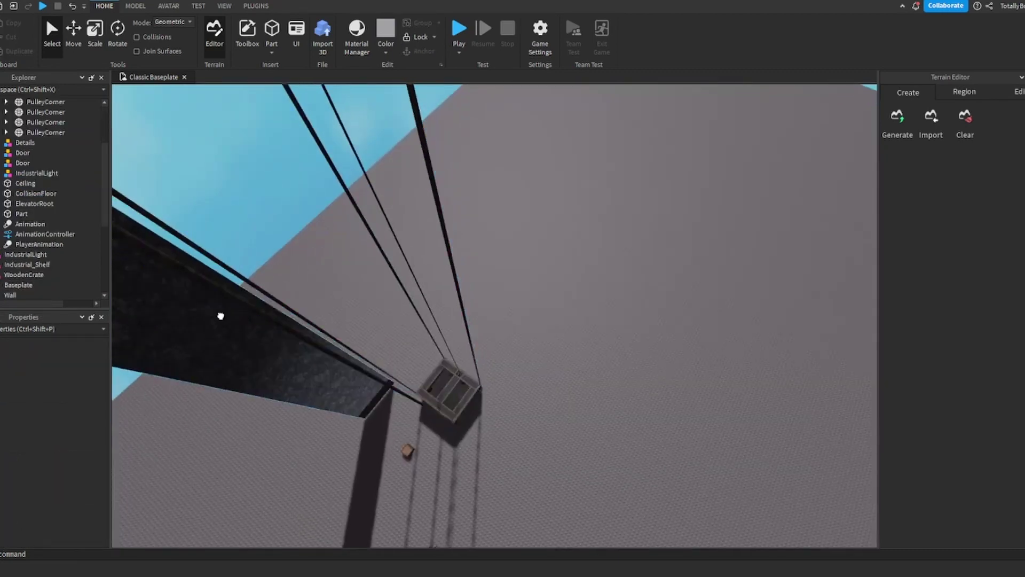
- Select the pasted limestone wall and activate the Scale tool for it
left_click(223, 316)
left_click(95, 38)
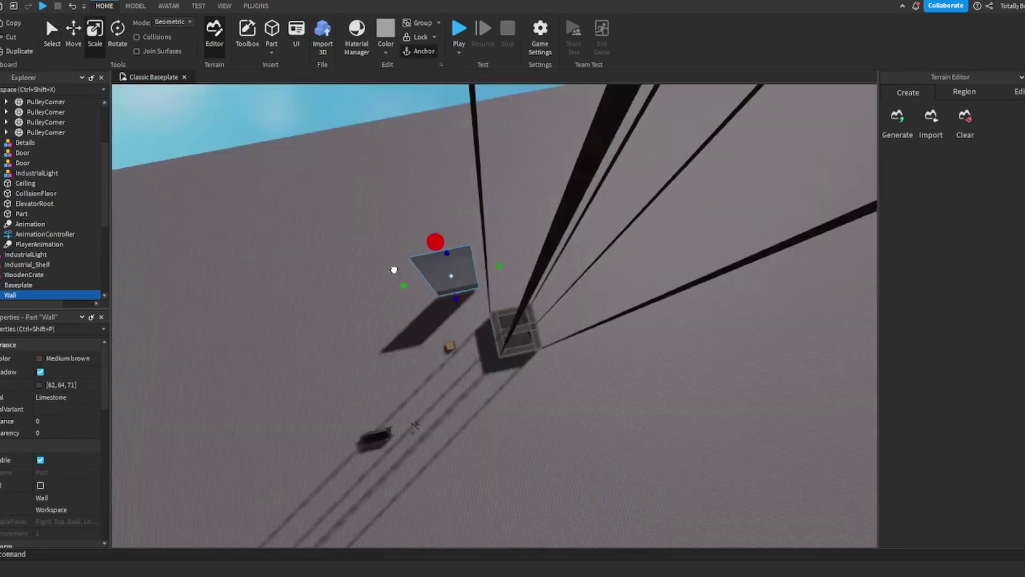
right_click_drag(393, 270, 380, 261)
left_click(379, 261)
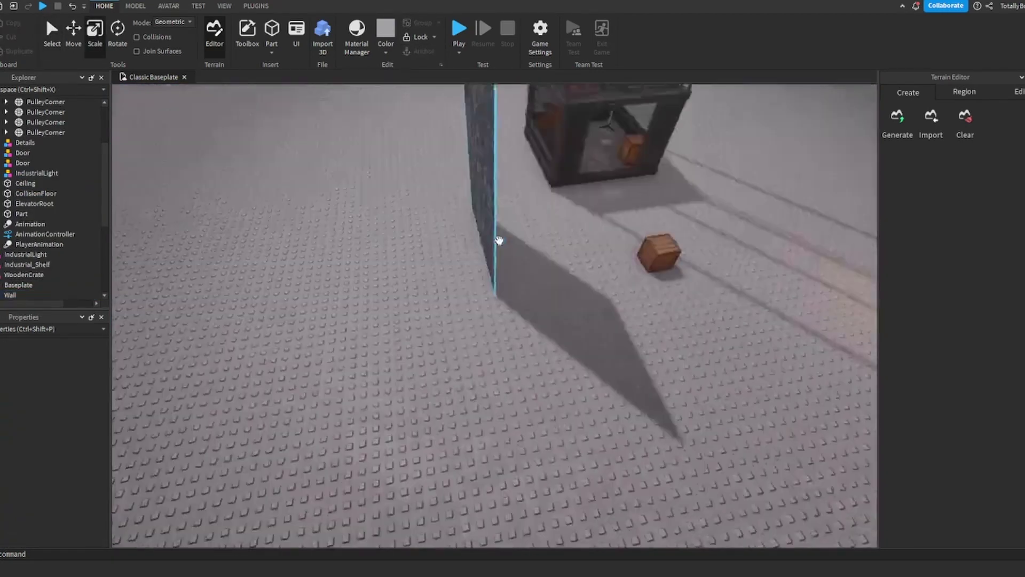
- Set the Ambient color of the Lighting service to white (255, 255, 255)
scroll(499, 240, "down", 5)
scroll(32, 238, "down", 5)
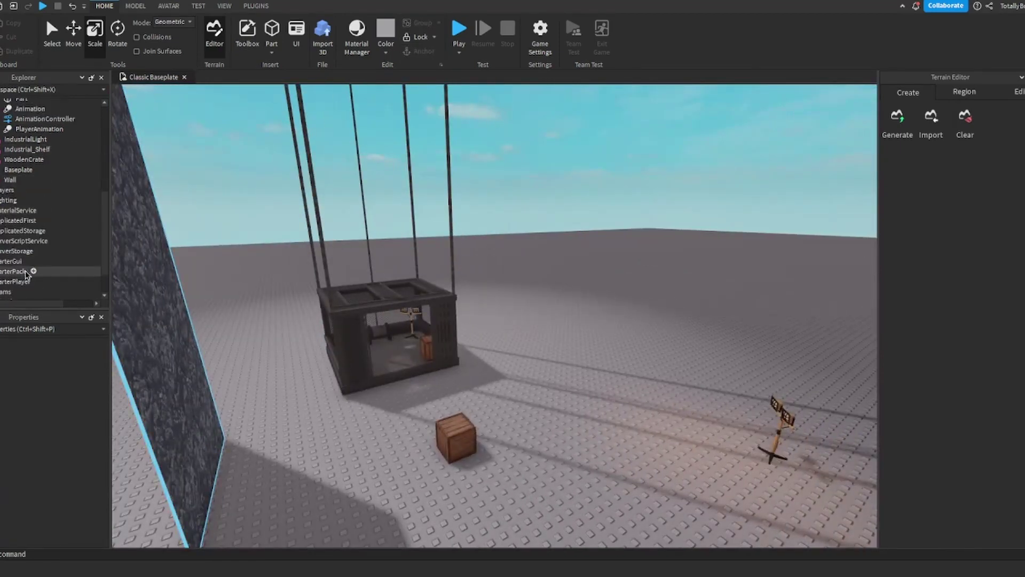
left_click(8, 162)
left_click(39, 358)
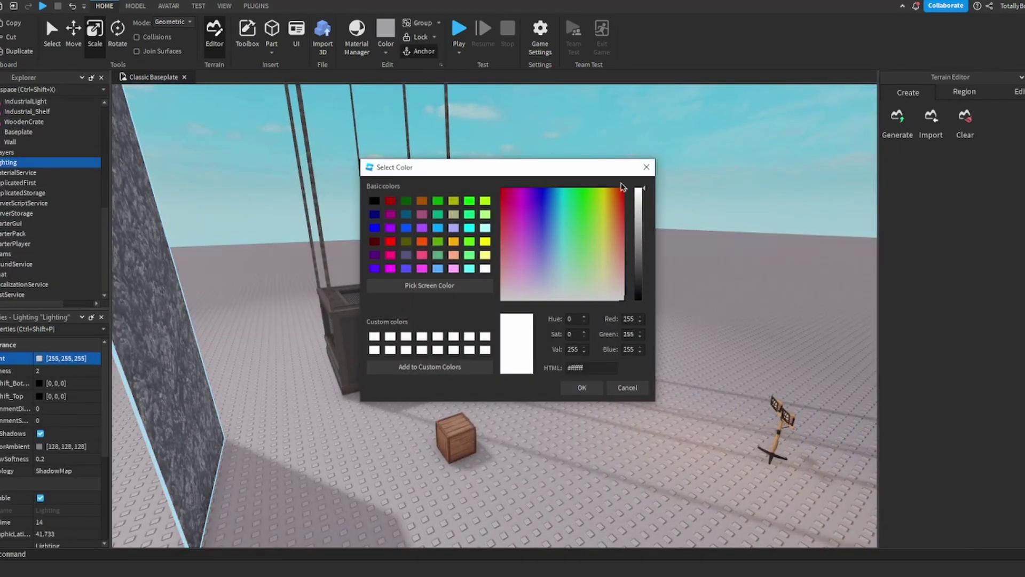
left_click(582, 387)
left_click(39, 396)
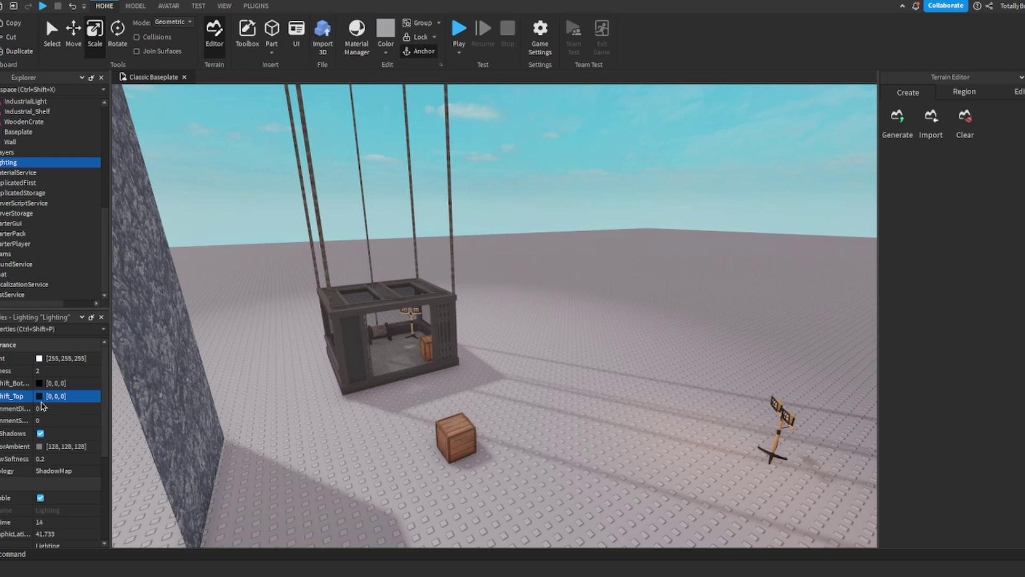
left_click(646, 166)
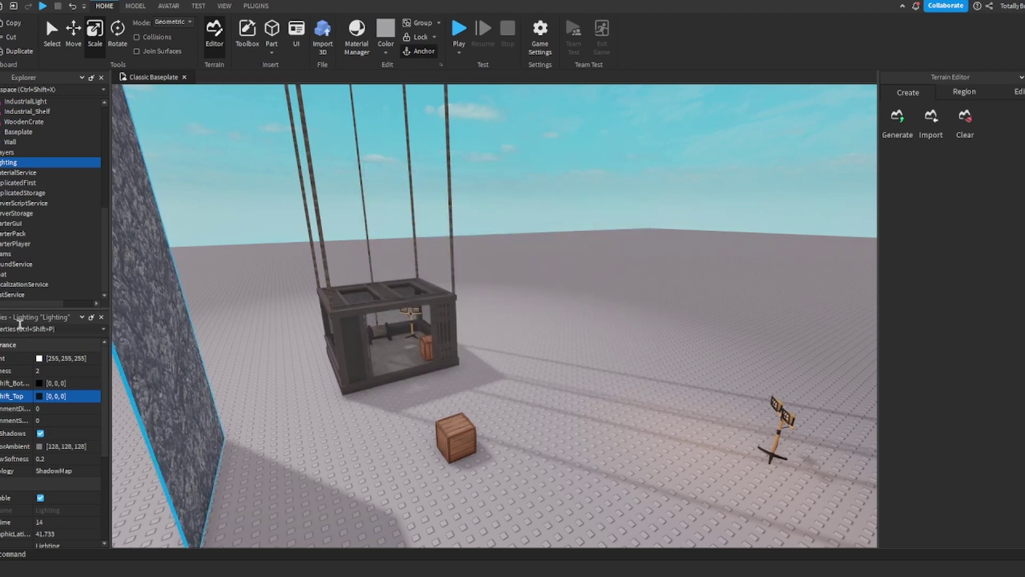
type("t")
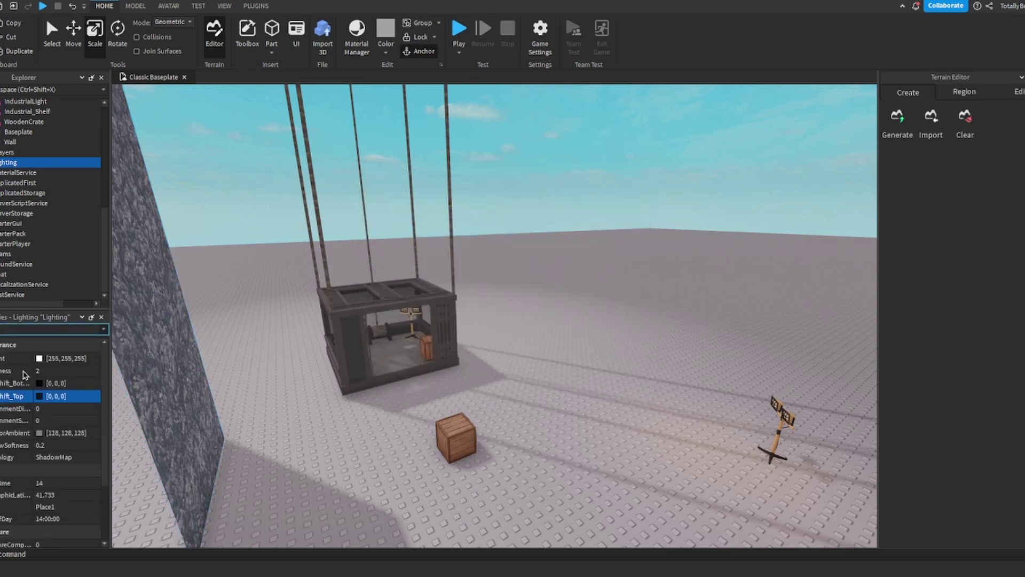
- Focus on the limestone wall and scale its height down to a low slab near the ground
left_click(123, 398)
key("f")
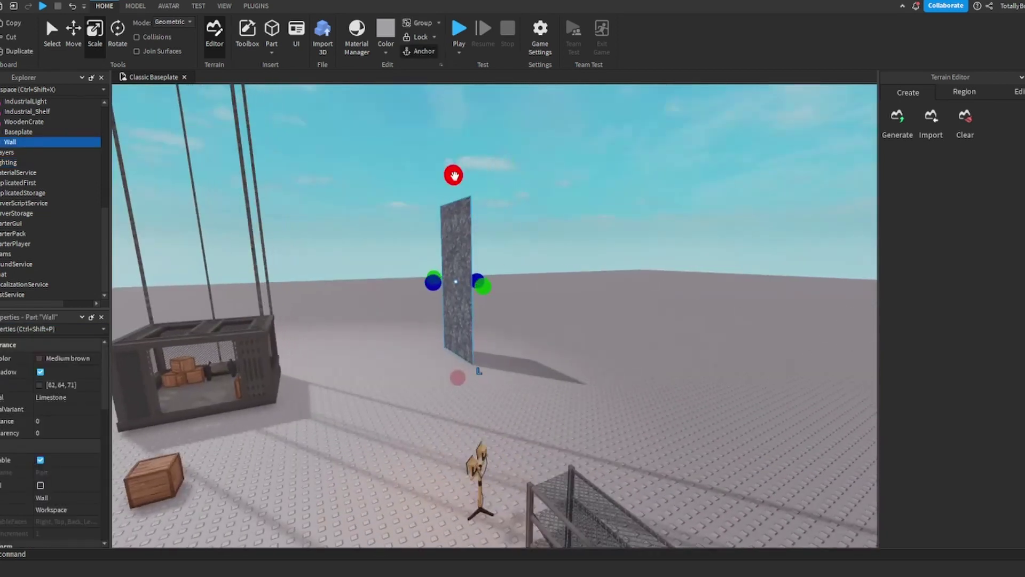
left_click_drag(454, 176, 451, 341)
key("w")
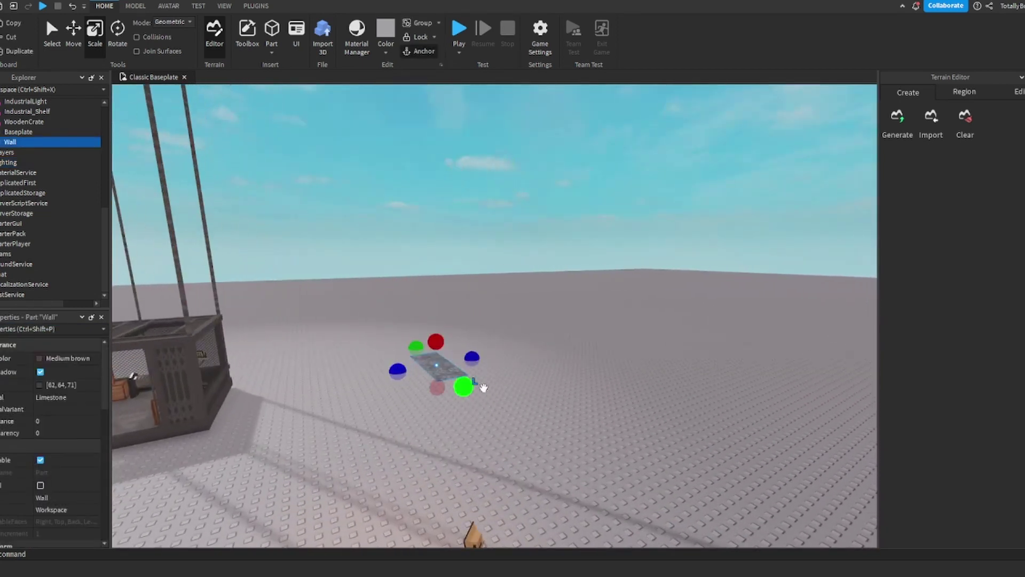
- Scale the limestone slab outward in several directions into a large flat floor reaching the elevator car's entrance
left_click_drag(491, 366, 593, 347)
left_click_drag(515, 345, 515, 338)
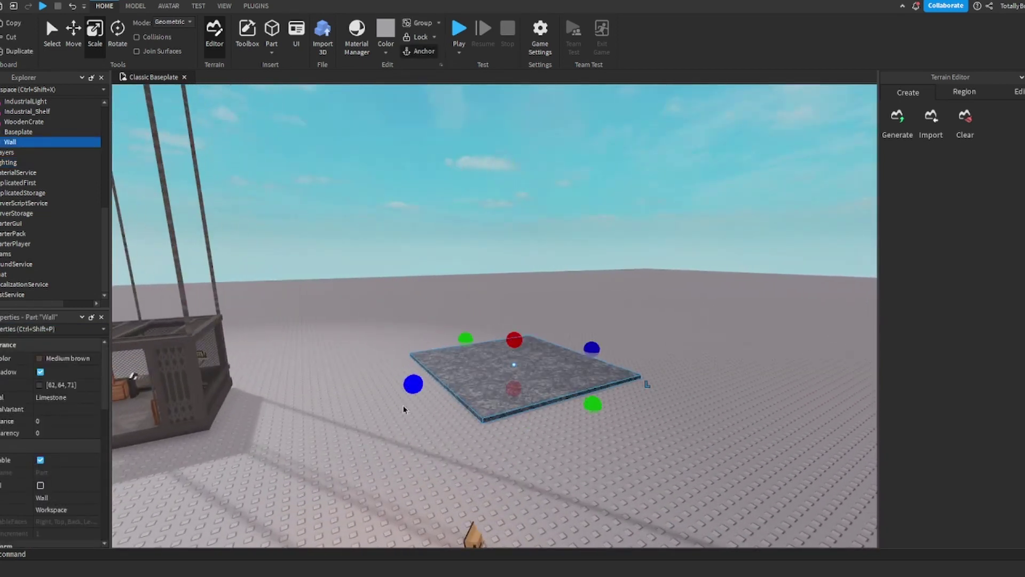
left_click_drag(414, 386, 355, 396)
left_click_drag(570, 419, 617, 449)
right_click_drag(618, 449, 474, 357)
left_click_drag(475, 344, 426, 315)
left_click(473, 363)
scroll(473, 363, "down", 4)
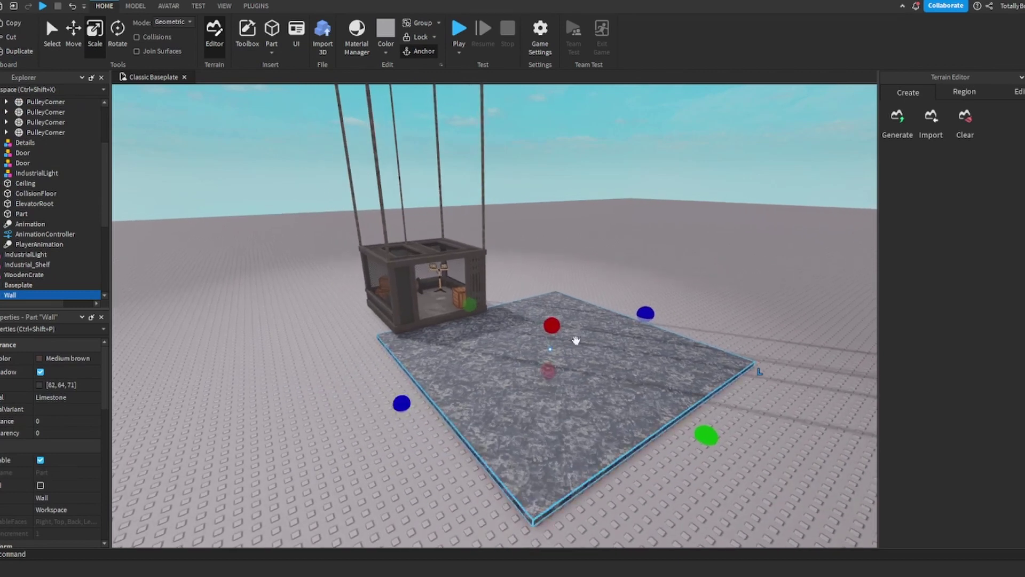
scroll(576, 340, "down", 4)
left_click(682, 418)
left_click(569, 383)
left_click(432, 385)
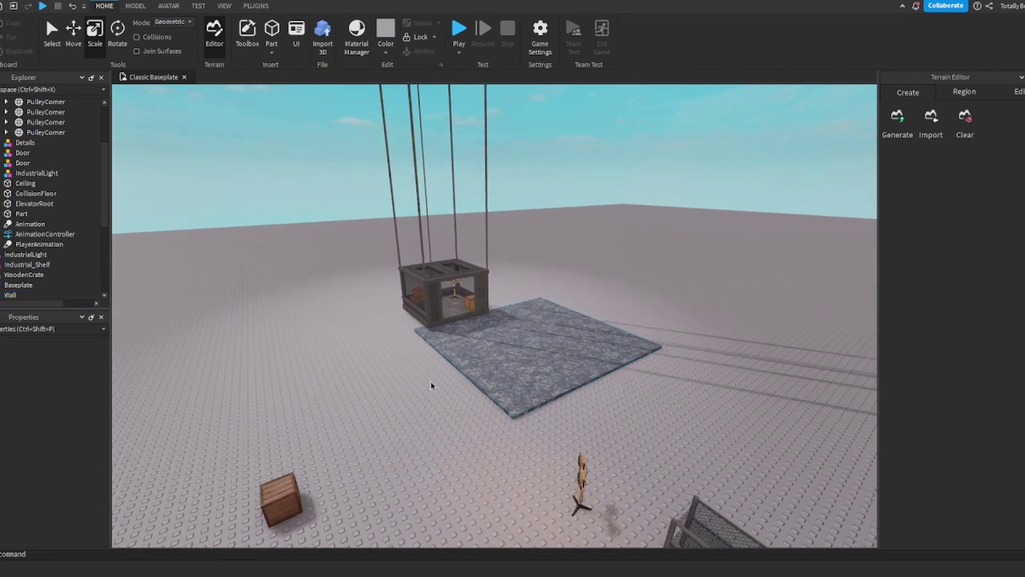
- Duplicate the limestone floor slab and shrink the copy to a narrow strip along the edge beside the elevator
left_click(534, 377)
left_click_drag(635, 387, 524, 328)
key("ctrl+d")
key("w")
key("a")
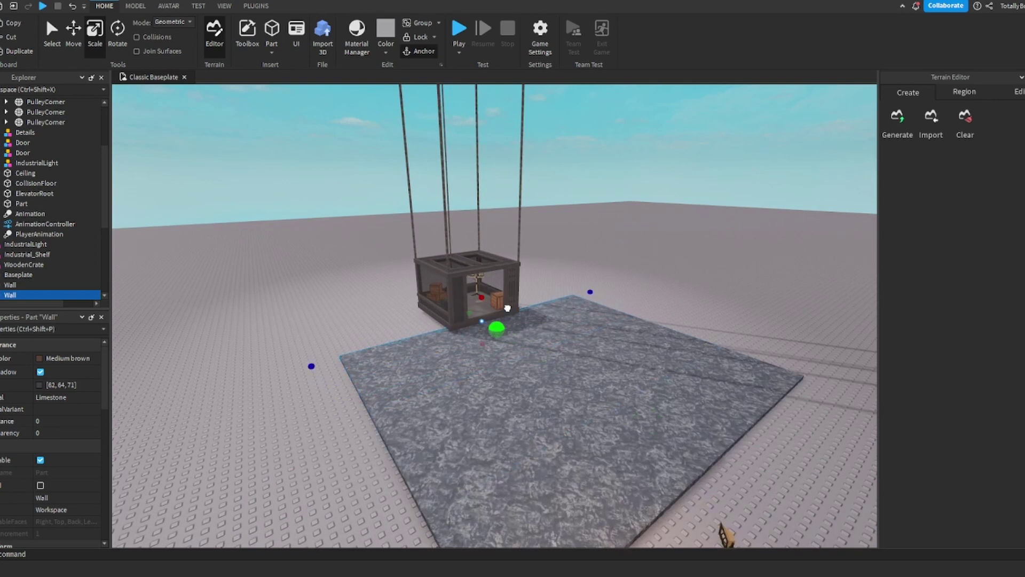
- Shorten the limestone strip to end at the elevator's corner and raise it into a wall about as tall as the car
key("w")
left_click_drag(590, 292, 441, 327)
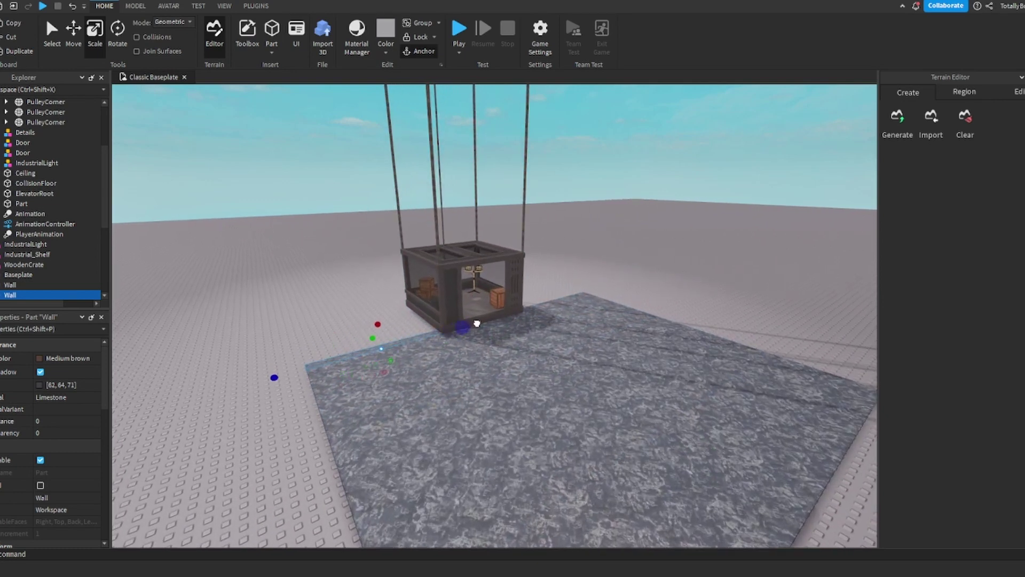
scroll(474, 360, "up", 2)
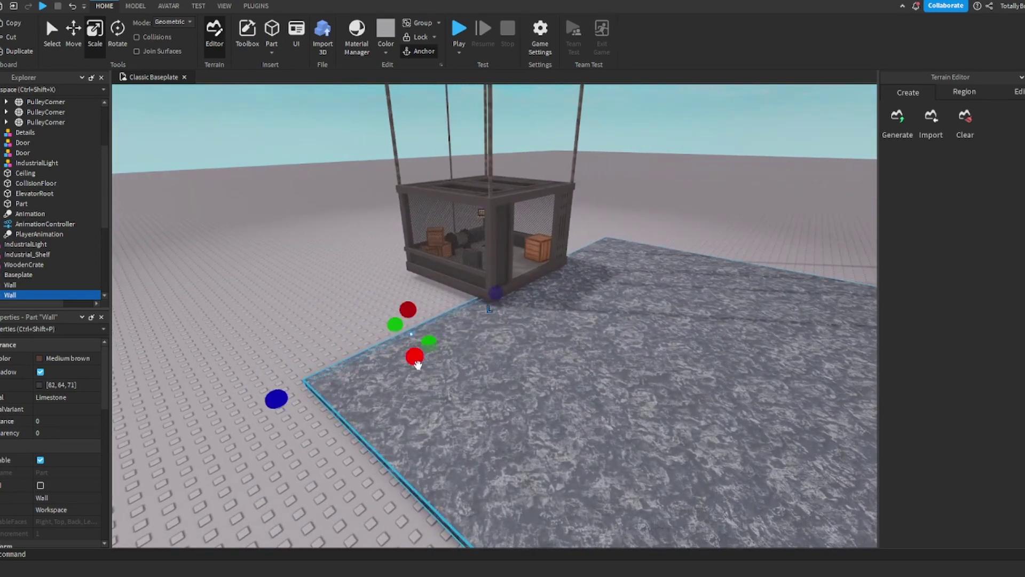
left_click_drag(409, 331, 405, 173)
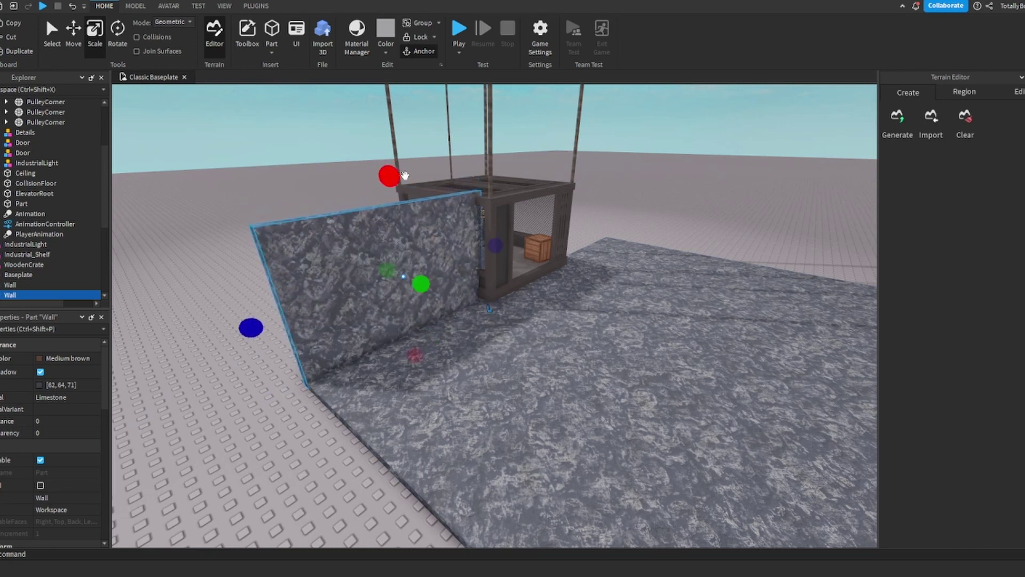
- Heighten the wall beside the elevator and fit a copy of it directly above the elevator entrance
key("w")
right_click_drag(404, 175, 412, 227)
key("s")
left_click(72, 43)
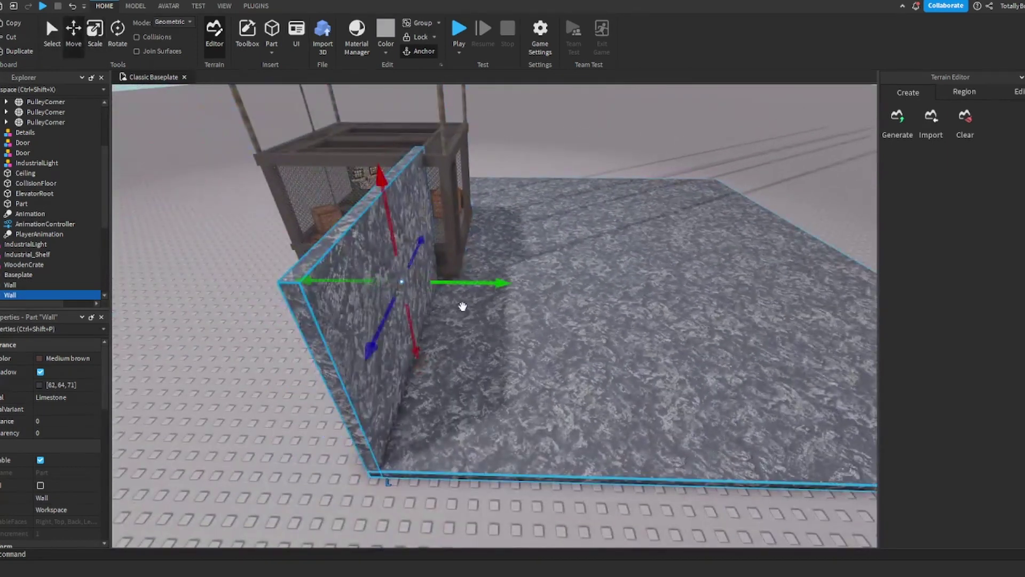
left_click_drag(463, 306, 507, 290)
left_click(74, 8)
left_click(347, 286)
left_click(98, 44)
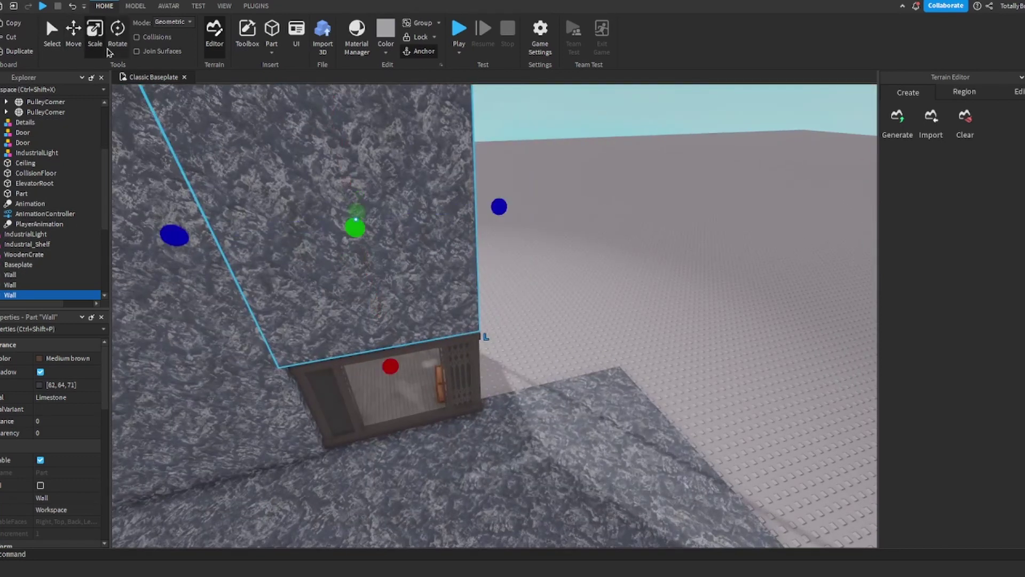
- Duplicate the wall above the entrance and reshape the copy into a front wall on the open side of the elevator
key("ctrl+d")
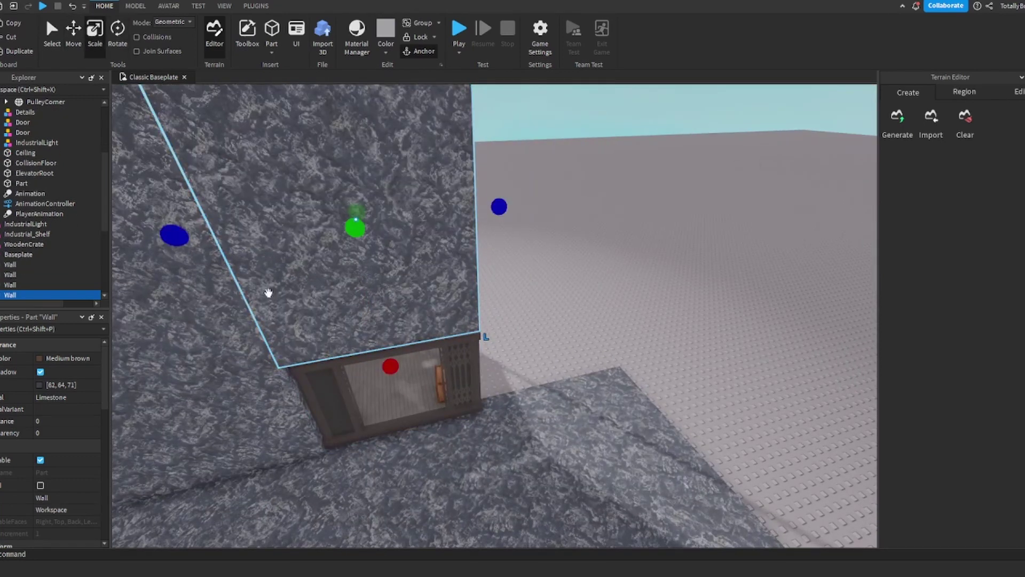
left_click_drag(168, 230, 463, 260)
left_click_drag(481, 348, 488, 437)
key("d")
left_click_drag(472, 282, 620, 306)
key("w")
right_click_drag(620, 306, 569, 264)
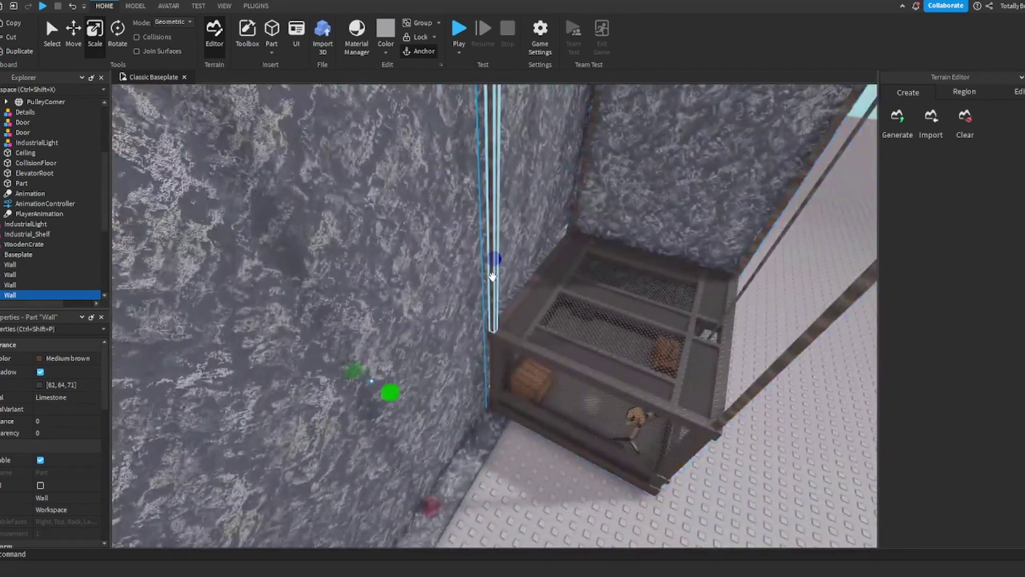
- Duplicate a limestone wall and scale the copy into a back wall behind the elevator car
left_click(569, 265)
key("s")
left_click(645, 199)
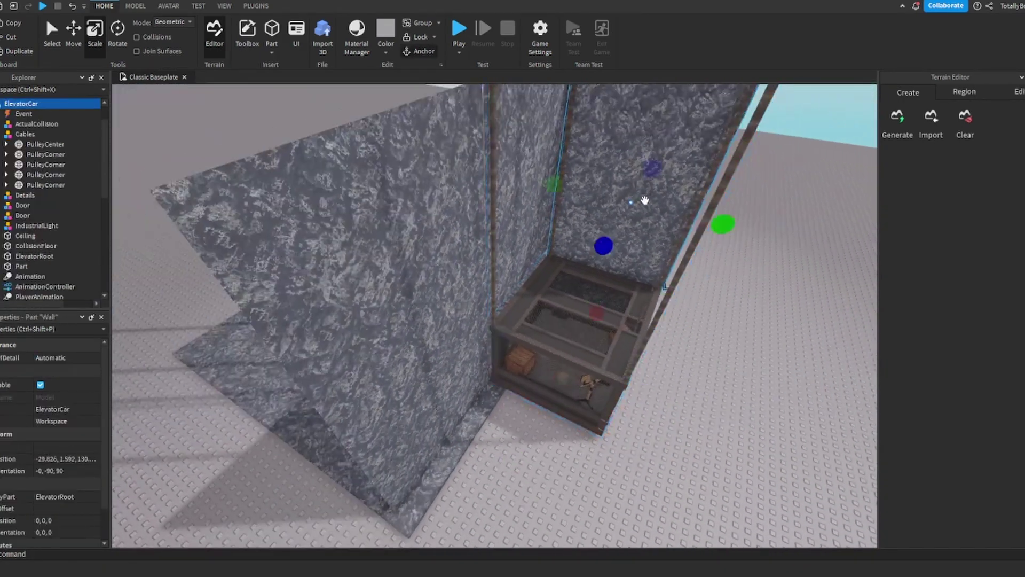
key("ctrl+d")
key("d")
left_click_drag(488, 183, 741, 250)
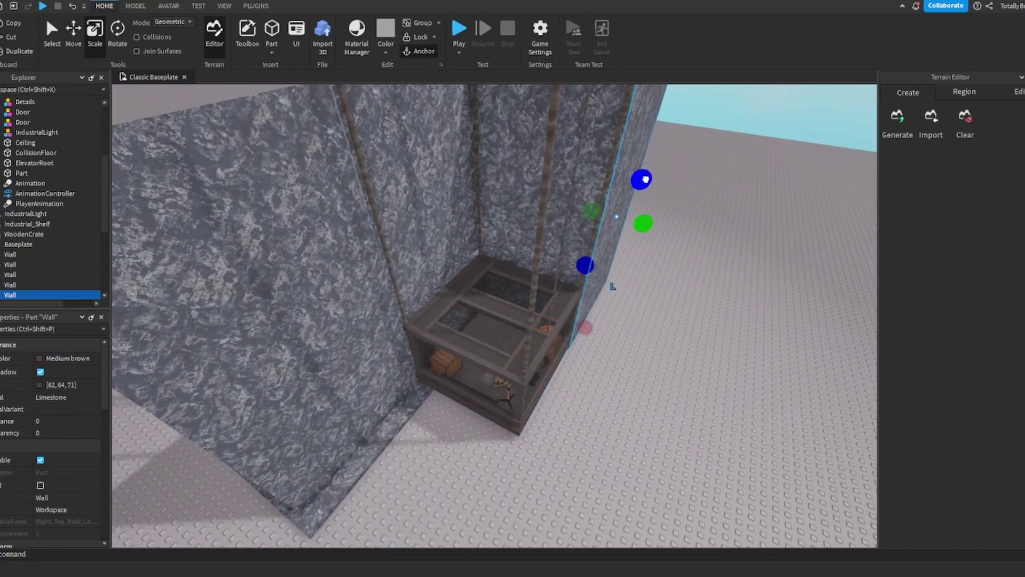
scroll(612, 316, "down", 3)
left_click_drag(575, 306, 585, 309)
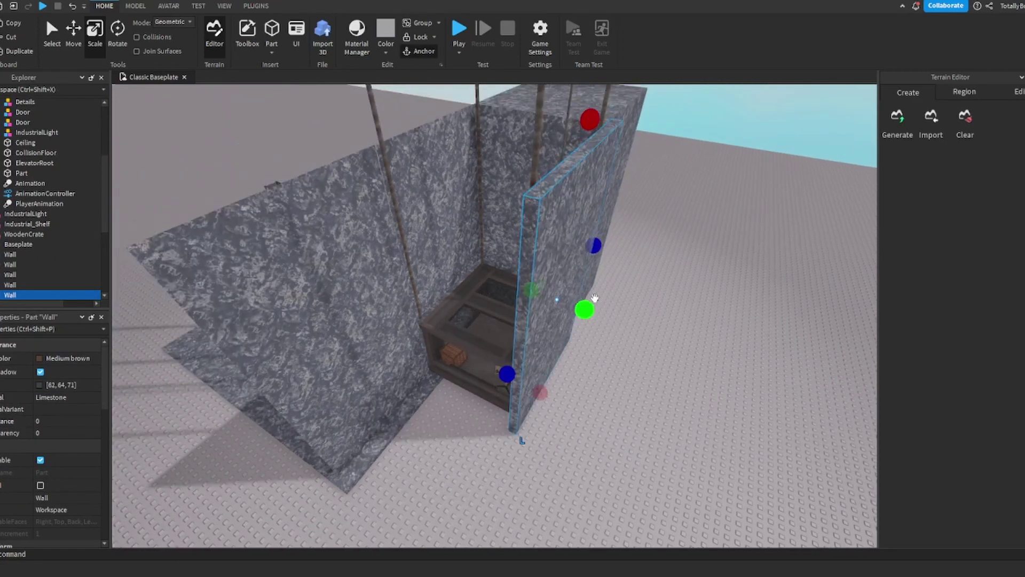
- Duplicate the back wall, set the move snapping to 0 studs, and scale the copy along the shaft's open side
key("ctrl+d")
left_click(137, 6)
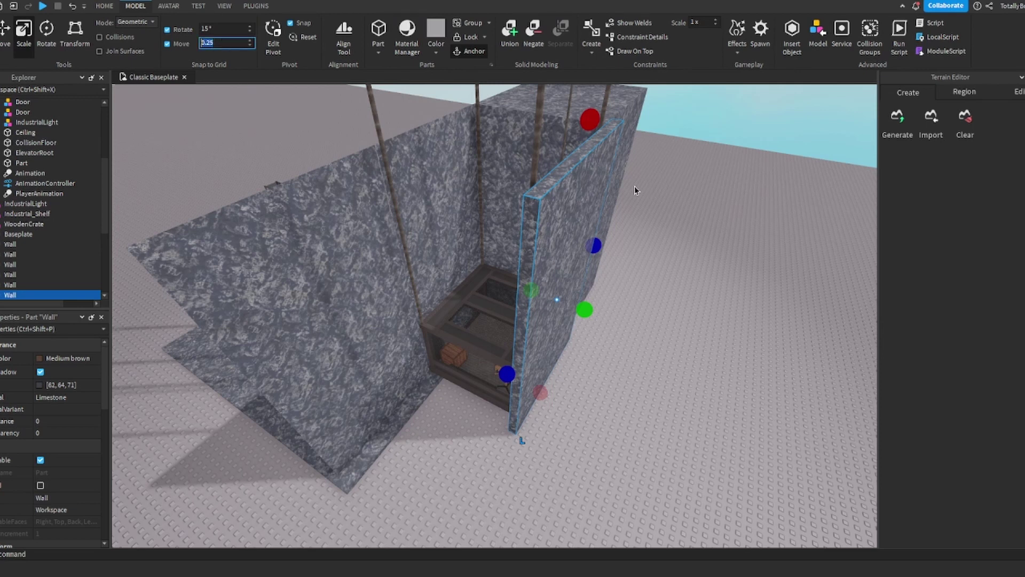
mouse_move(505, 377)
left_mouse_down()
mouse_move(513, 370)
mouse_move(504, 381)
left_mouse_up()
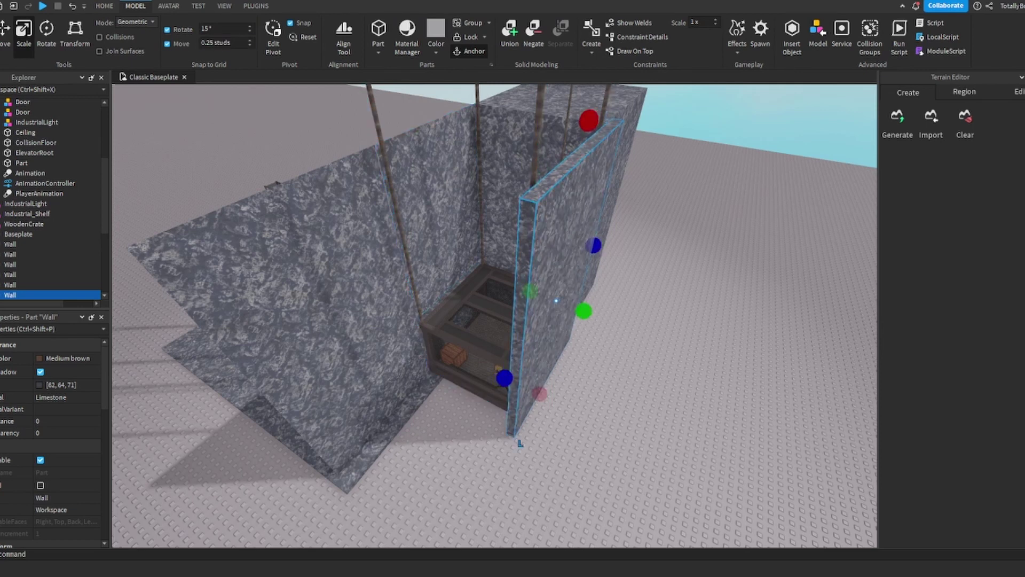
left_click_drag(595, 245, 529, 317)
key("w")
right_click_drag(529, 317, 479, 282)
left_click_drag(509, 266, 439, 379)
right_click_drag(439, 379, 521, 427)
key("s")
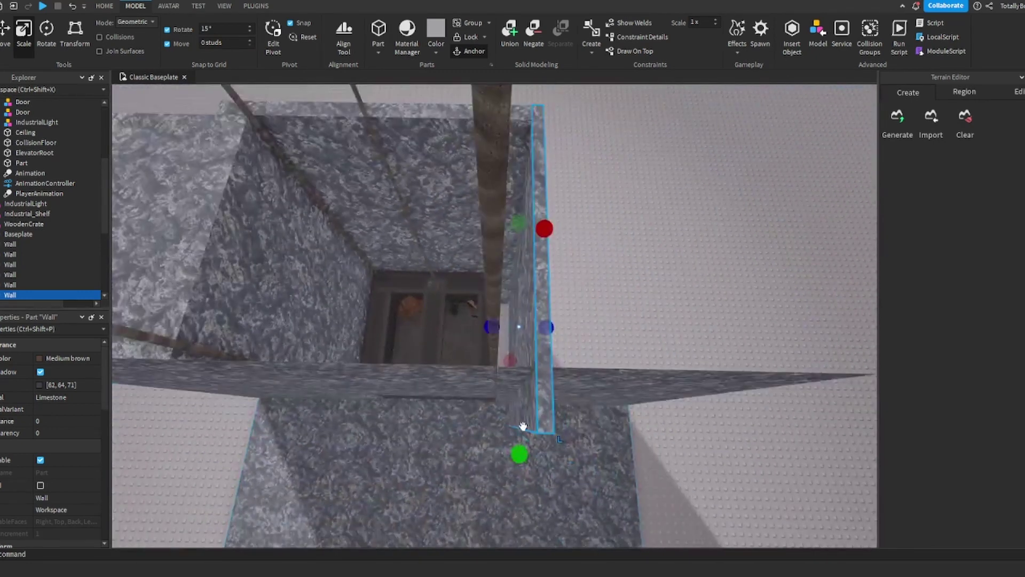
- Trim the shaft's side wall to meet the front wall and reduce its thickness to a thin panel
left_click_drag(517, 451, 510, 422)
left_click(641, 371)
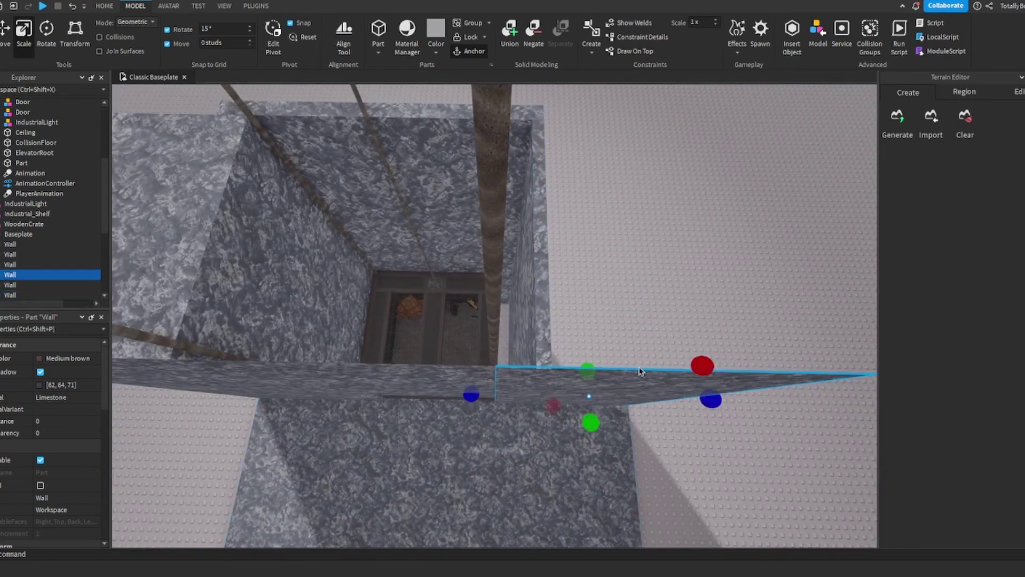
left_click(542, 316)
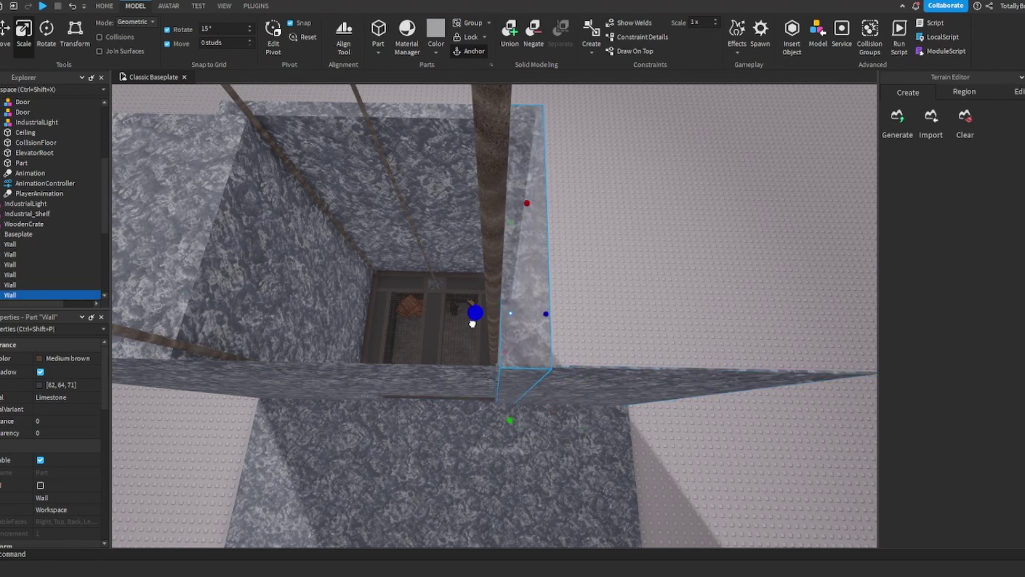
left_click_drag(555, 307, 534, 306)
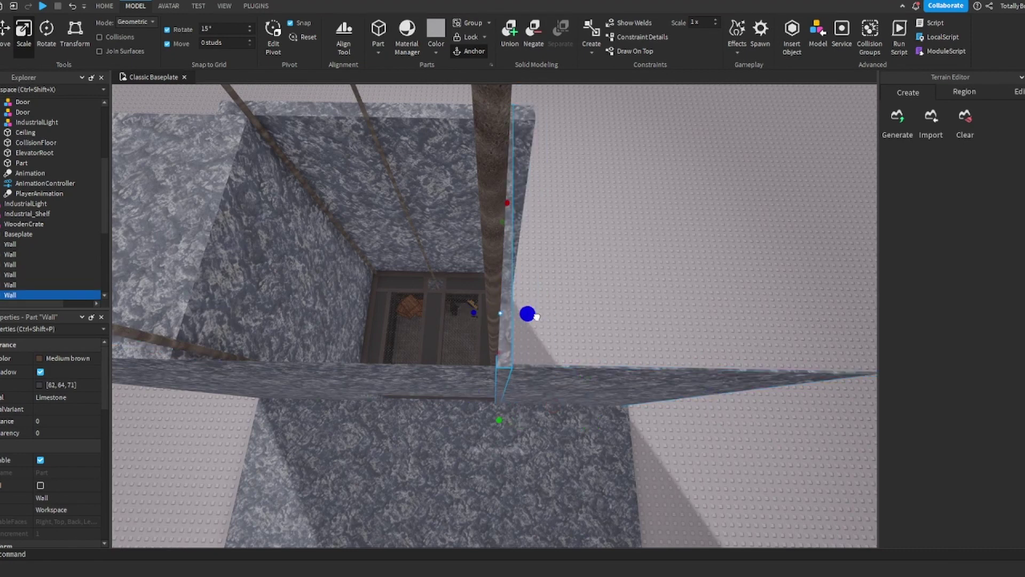
- Slightly adjust the depth of the front wall to the right of the elevator entrance
left_click(539, 349)
key("w")
right_click_drag(539, 348, 495, 412)
key("s")
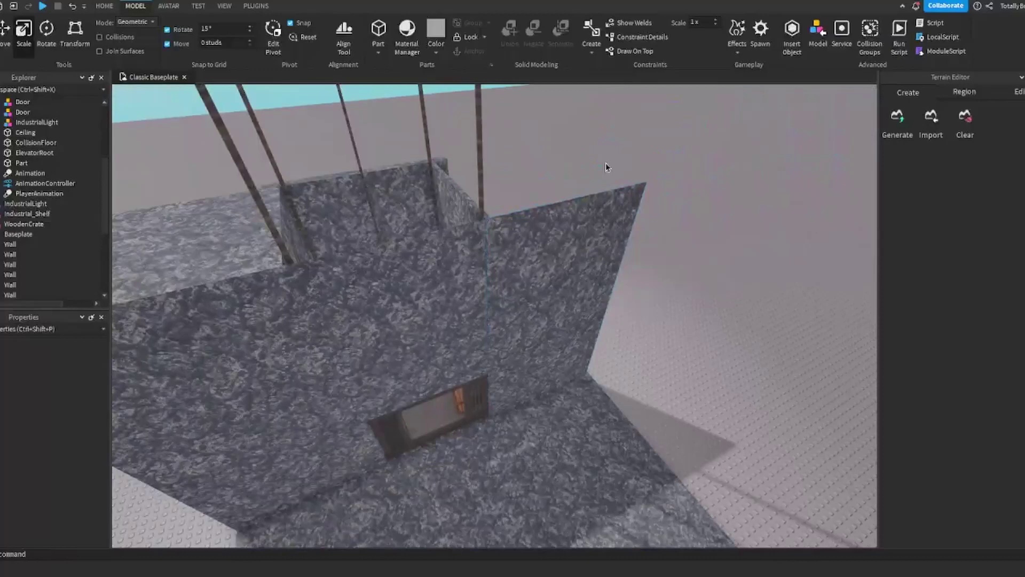
right_click_drag(607, 168, 568, 320)
key("s")
left_click(525, 341)
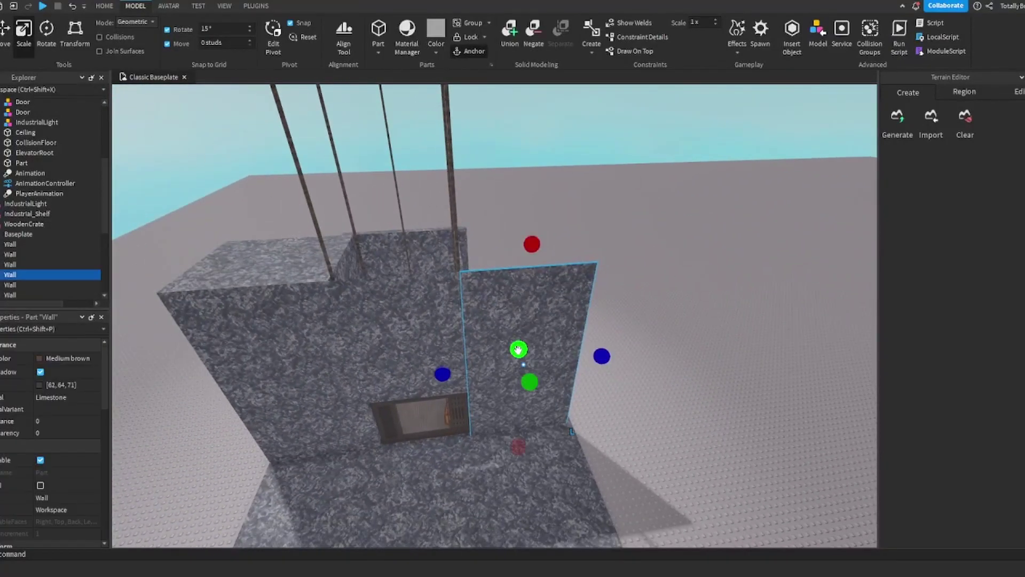
left_click_drag(519, 349, 516, 345)
- Duplicate the shaft's side wall, shrink the copy upward from its base, and stretch it across the top of the shaft
left_click(516, 200)
left_click(463, 255)
key("d")
right_click_drag(463, 255, 404, 225)
left_click(405, 224)
key("ctrl+d")
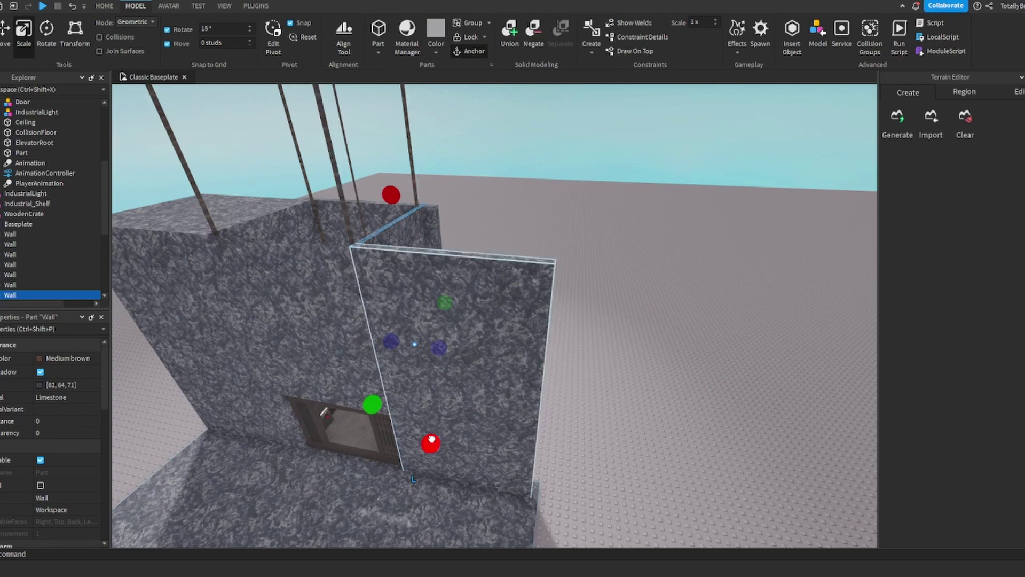
left_click_drag(430, 443, 392, 257)
key("a")
left_click_drag(373, 223, 315, 213)
- Delete the CollisionDoor part that blocks the elevator entrance
left_click(344, 171)
key("w")
right_click_drag(343, 172, 414, 205)
left_click(410, 219)
key("s")
scroll(78, 218, "up", 3)
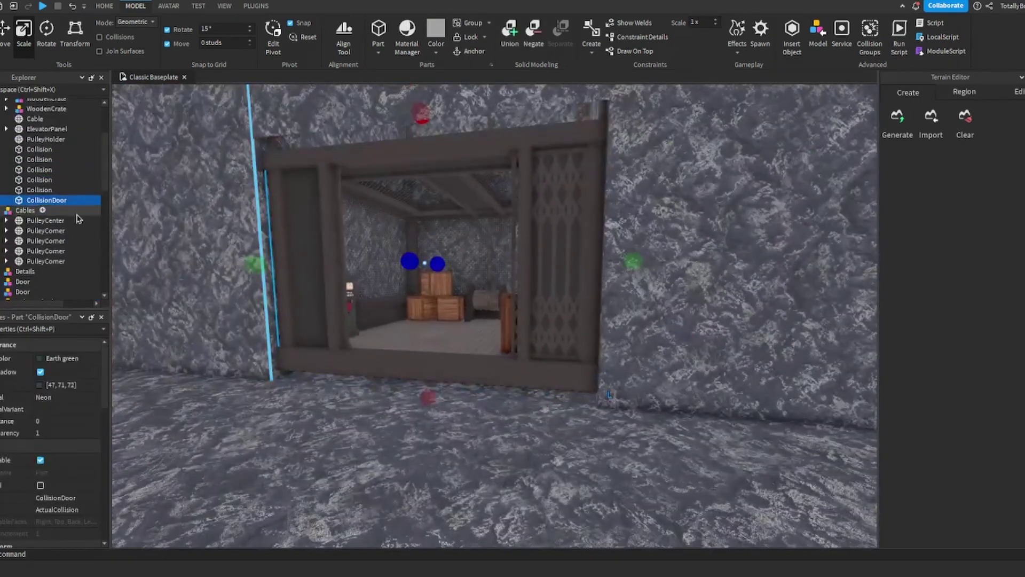
key("Delete")
- Delete the remaining Collision parts from the elevator's ActualCollision group, keeping the PulleyHolder in its original place
left_click_drag(42, 169, 37, 182)
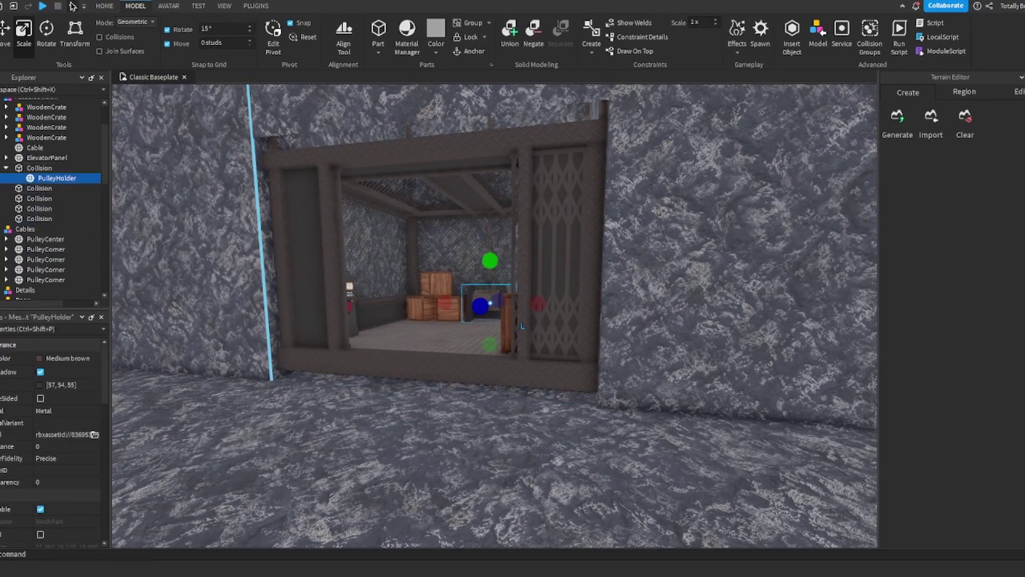
left_click(73, 5)
left_click(43, 179)
left_click(41, 220, "shift")
key("Delete")
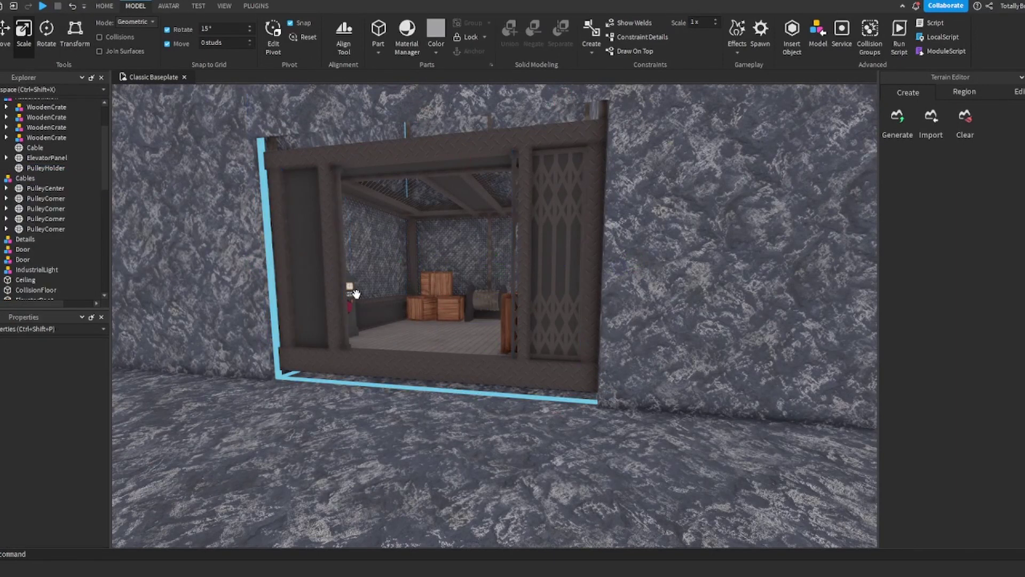
- Delete the DoorTarget part from both elevator Door models
key("a")
right_click_drag(407, 256, 471, 263)
key("s")
key("w")
left_click(471, 264, "alt")
key("Delete")
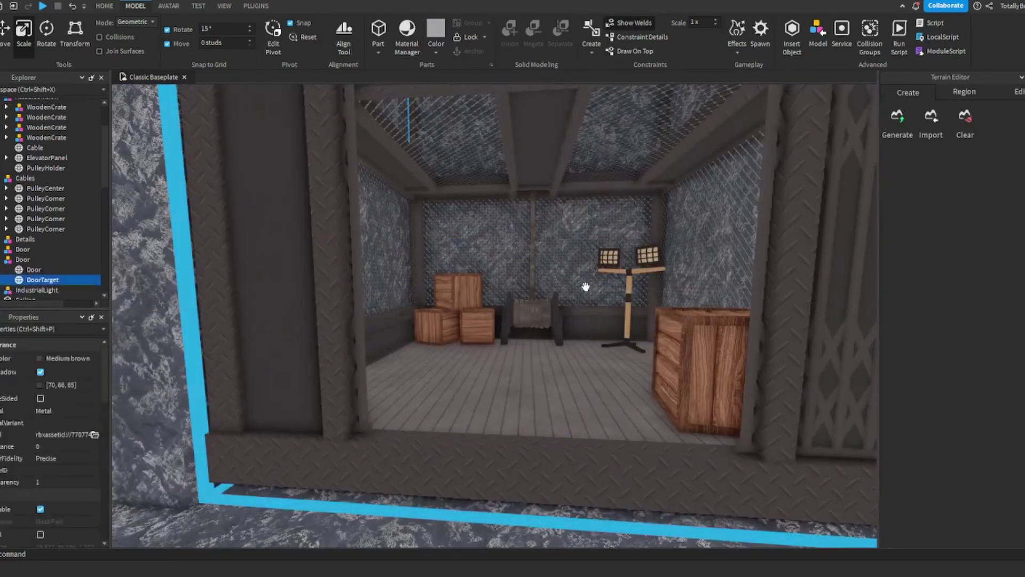
left_click(586, 286, "alt")
key("Delete")
- Turn off rotation snapping, tilt the left lattice door slightly, and shift it into the elevator opening
left_click(350, 309, "alt")
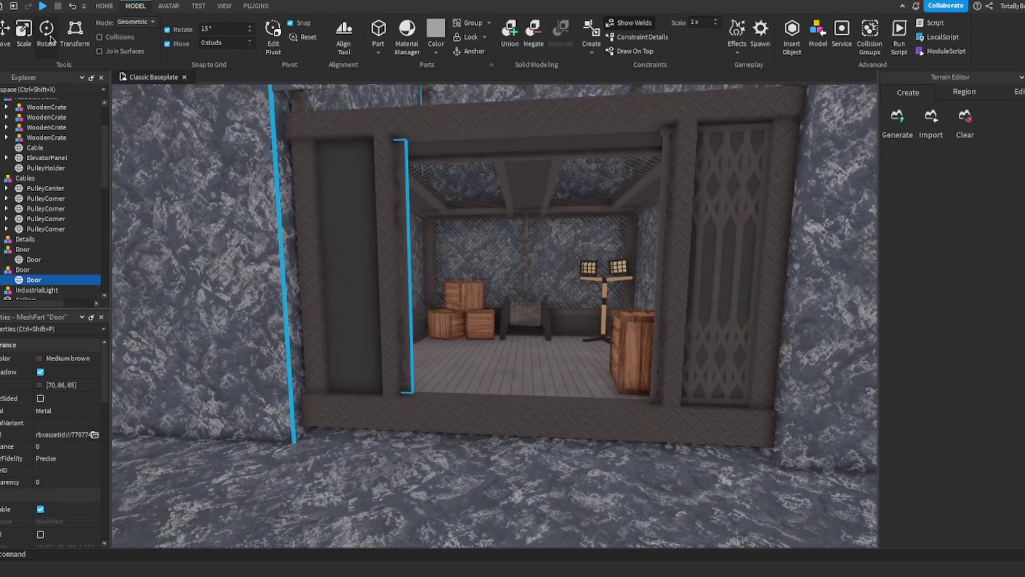
left_click(51, 40)
left_click_drag(418, 222, 455, 250)
left_click(80, 7)
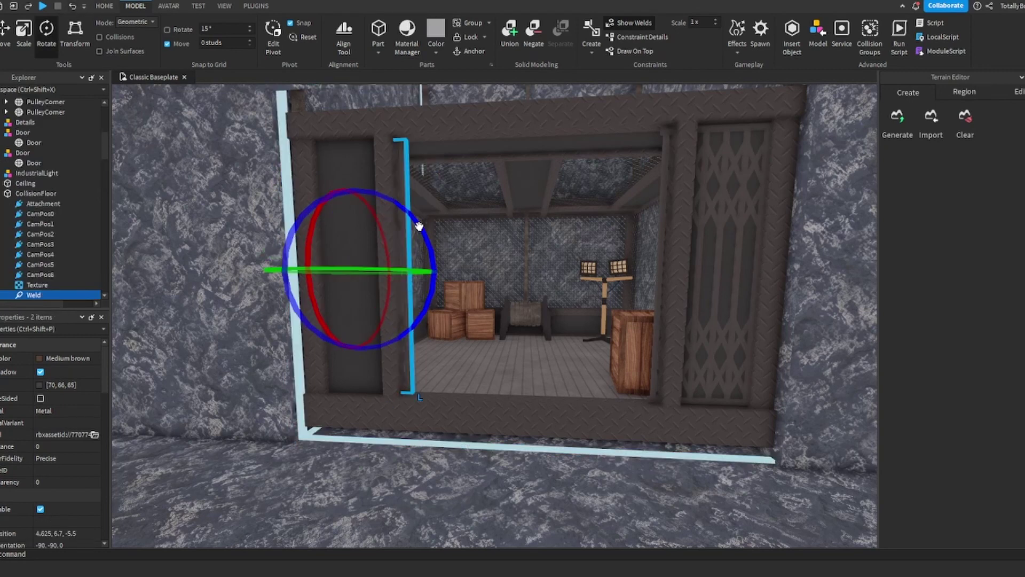
left_click_drag(429, 238, 432, 252)
key("ctrl+2")
left_click_drag(409, 287, 438, 292)
left_click_drag(391, 217, 394, 204)
- Slide the right lattice door partway into the elevator opening and tilt it as if broken
left_click(737, 238)
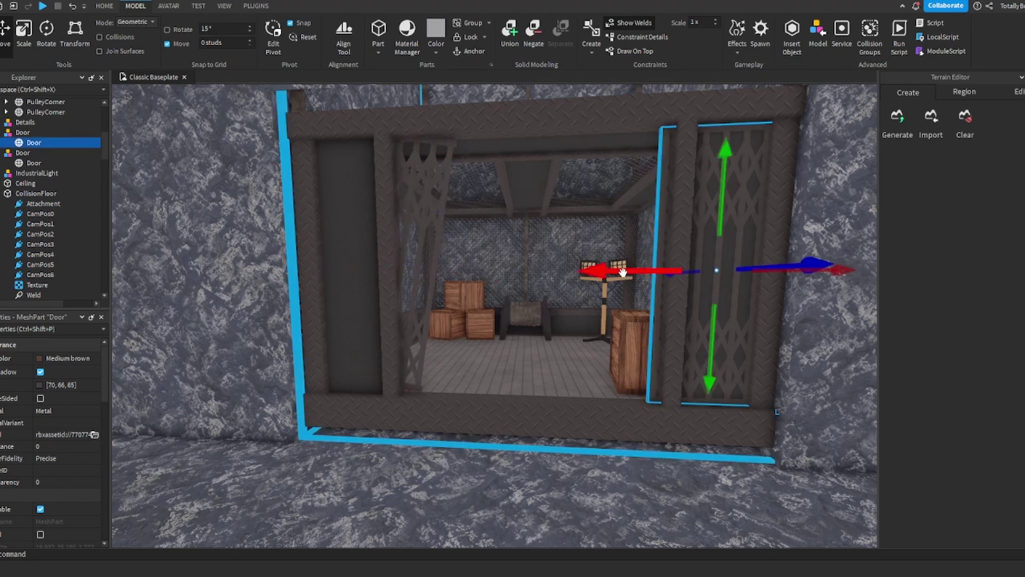
left_click_drag(623, 272, 574, 271)
key("ctrl+4")
left_click_drag(600, 222, 429, 345)
key("ctrl+2")
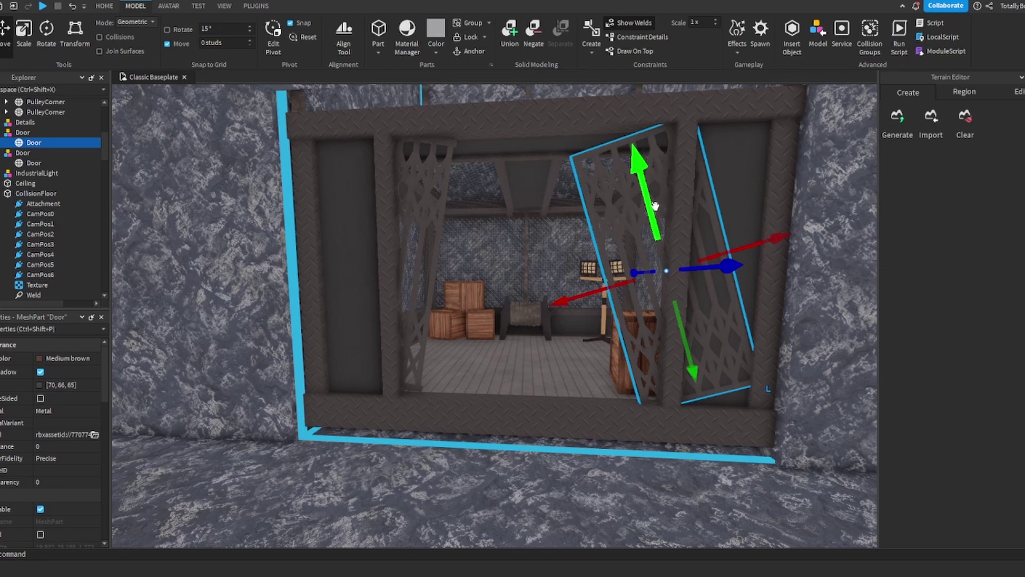
- Shift the tilted right lattice door inward so it sits behind the entrance frame panel
scroll(585, 191, "down", 5)
left_click(467, 160)
scroll(547, 217, "up", 5)
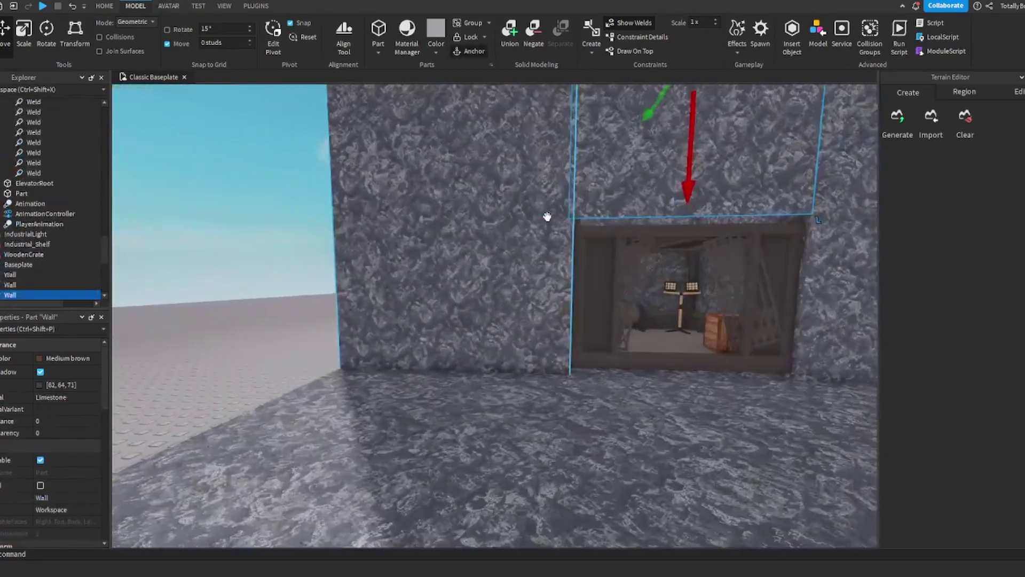
left_click(621, 284)
right_click_drag(621, 285, 583, 208)
left_click_drag(529, 114, 524, 115)
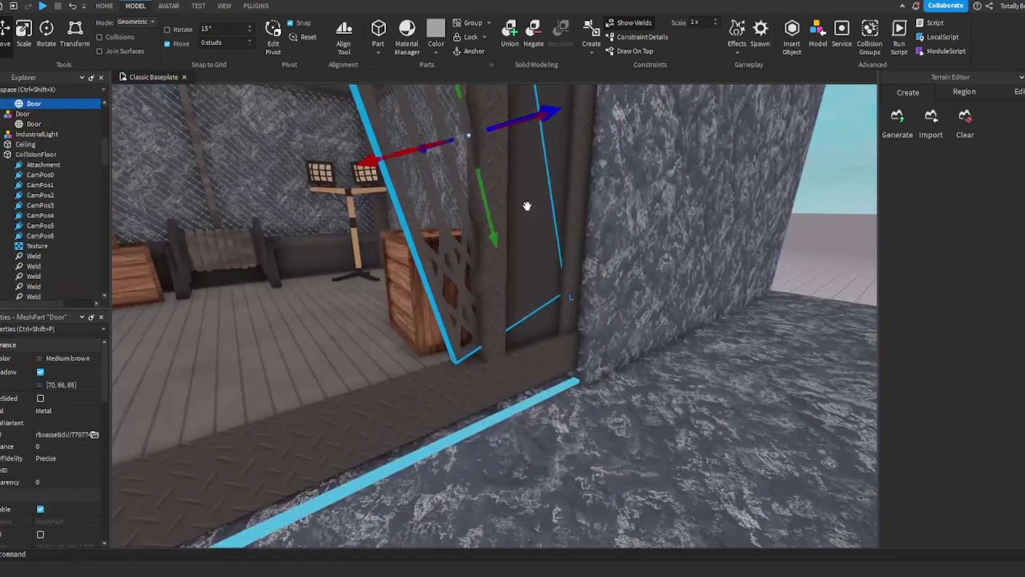
right_click_drag(526, 206, 431, 383)
left_click(431, 384)
key("a")
- Search the model library for "spark effect" and insert one of the results in front of the elevator entrance
left_click(241, 9)
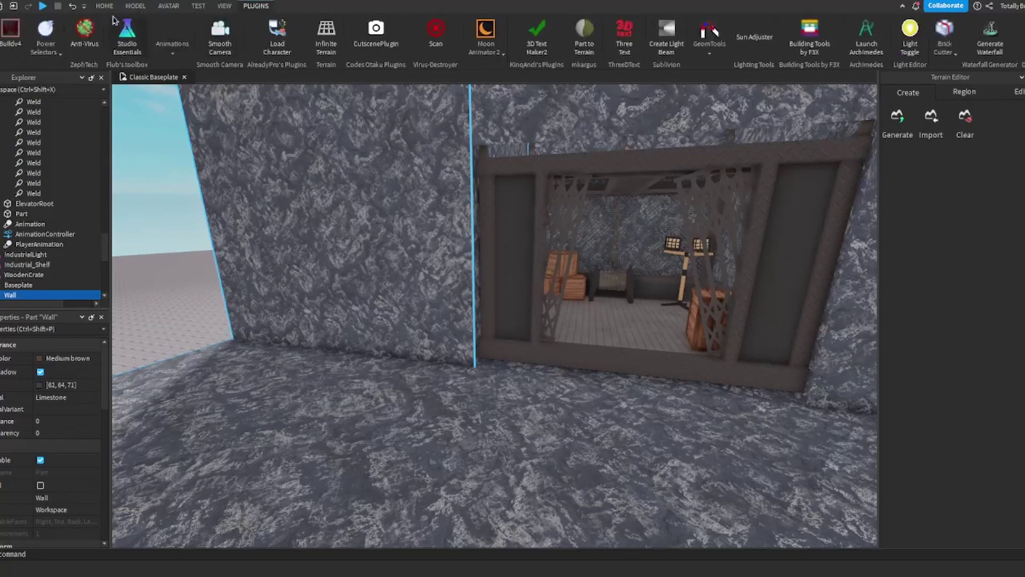
left_click(225, 6)
left_click(62, 36)
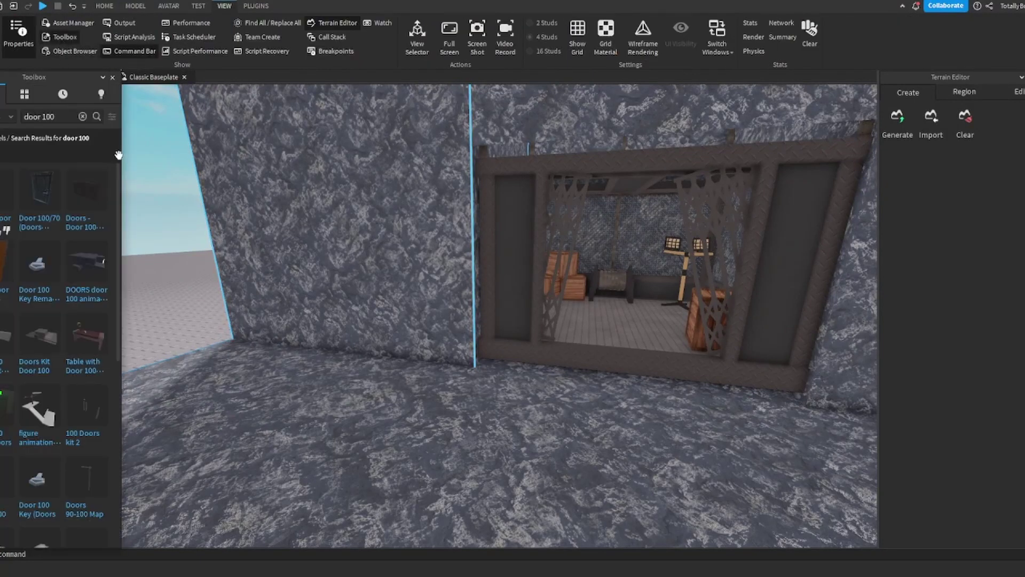
left_click(83, 117)
type("spark ef")
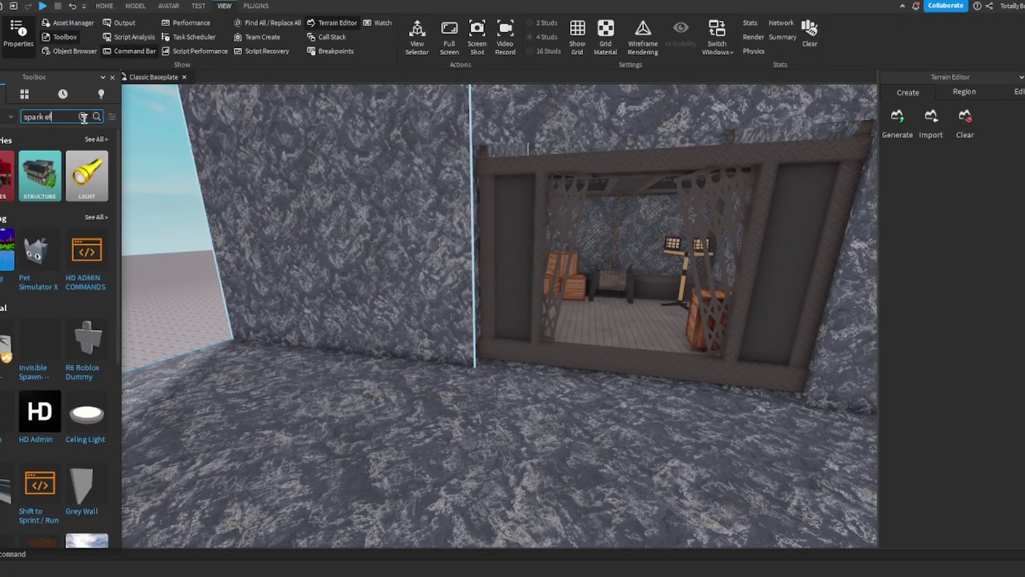
type("fect")
key("Return")
right_click_drag(374, 265, 492, 307)
left_click(5, 195)
scroll(492, 307, "down", 5)
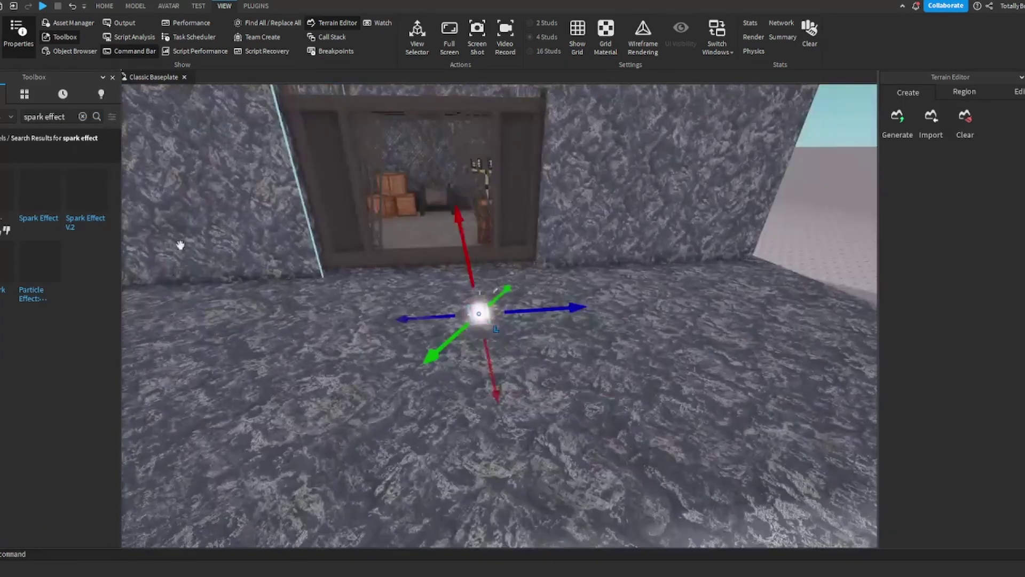
- Insert the Spark Effect V.2 model and move it across the floor toward the elevator entrance
left_click(105, 200)
key("f")
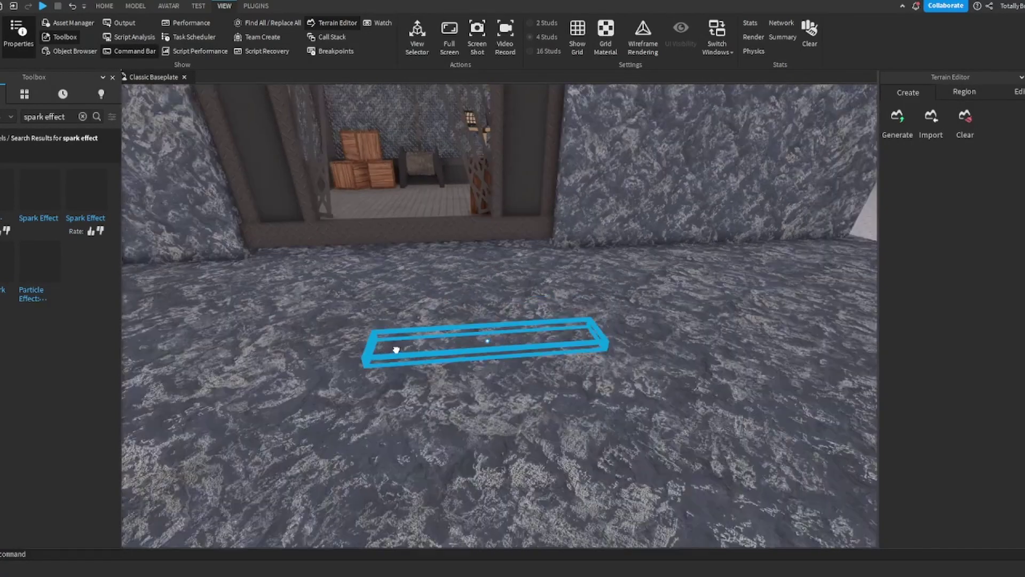
left_click_drag(479, 287, 477, 225)
left_click(399, 368)
scroll(461, 286, "down", 2)
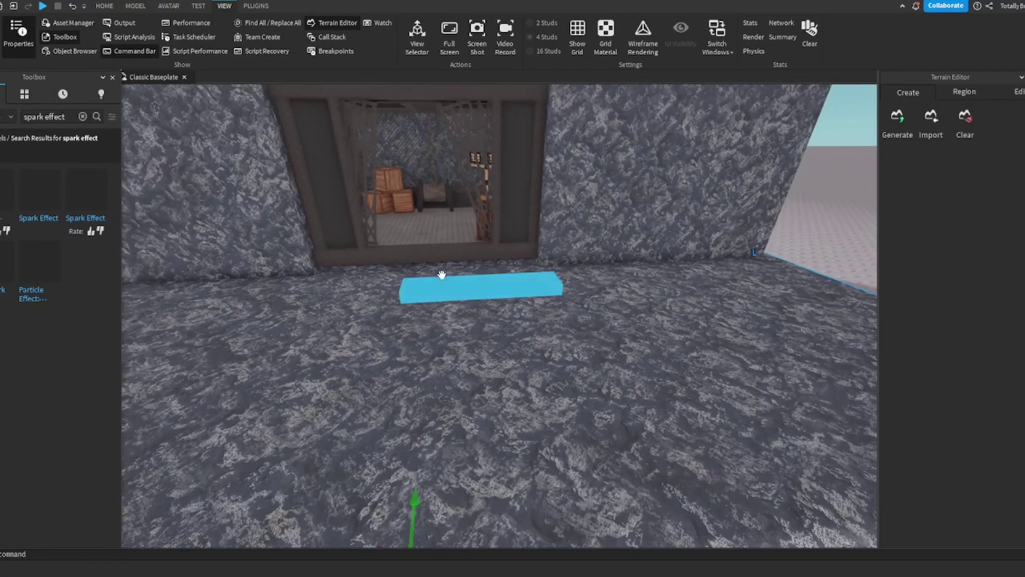
- Remove the bar-shaped spark model in front of the elevator, insert another Spark Effect result and delete it too
left_click(471, 299)
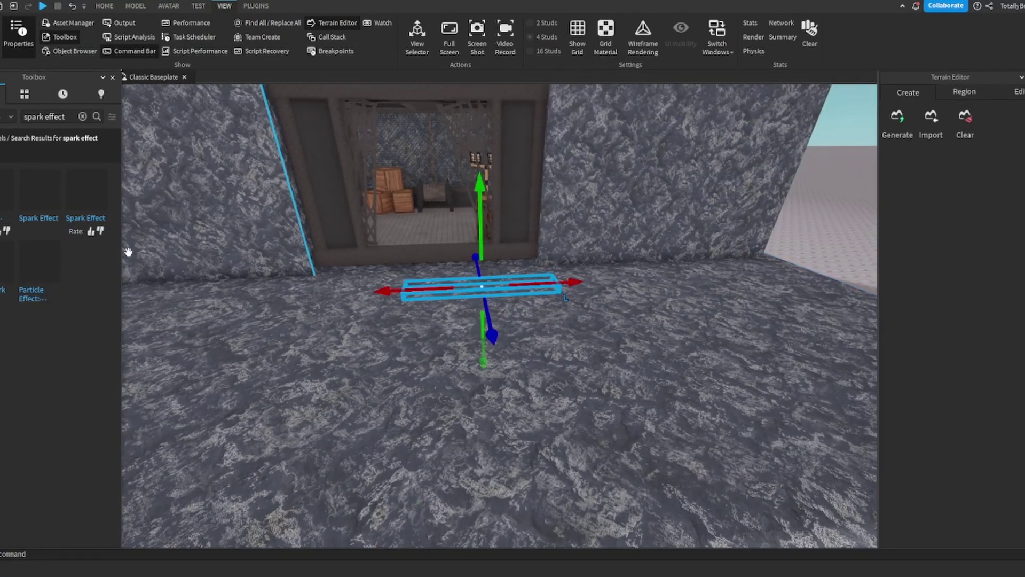
left_click(52, 209)
scroll(433, 342, "down", 5)
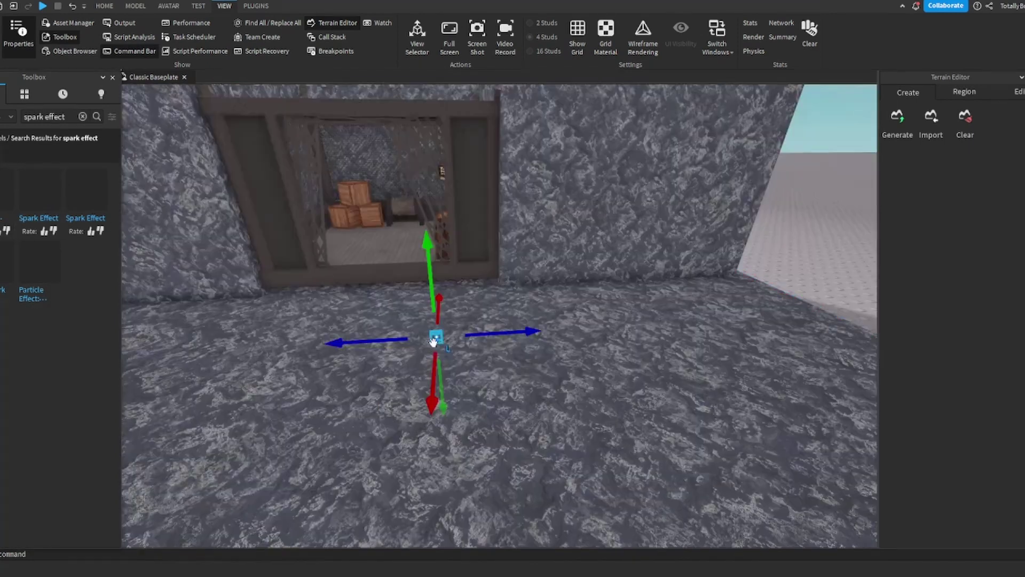
key("Delete")
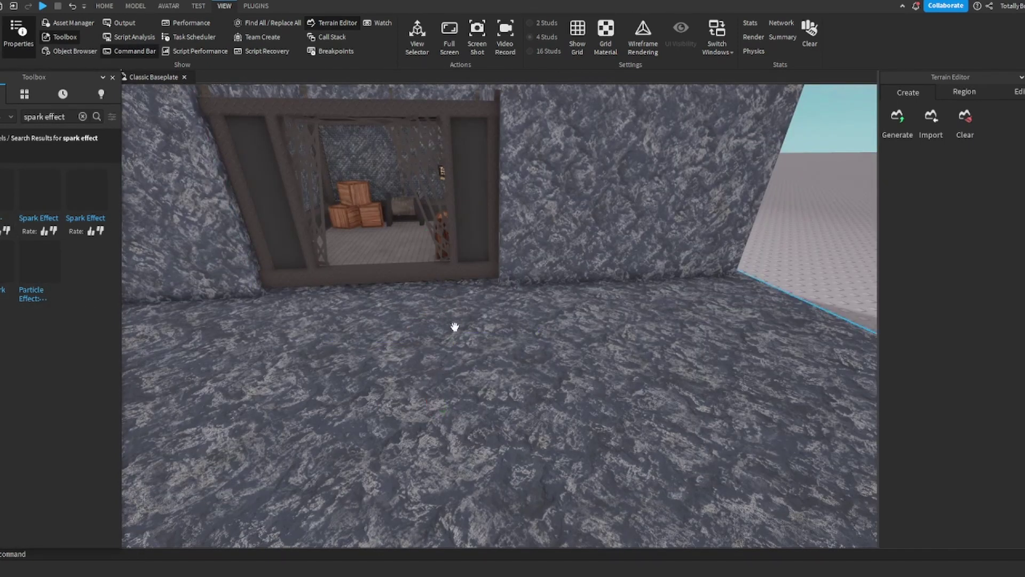
scroll(455, 327, "down", 3)
scroll(469, 327, "down", 5)
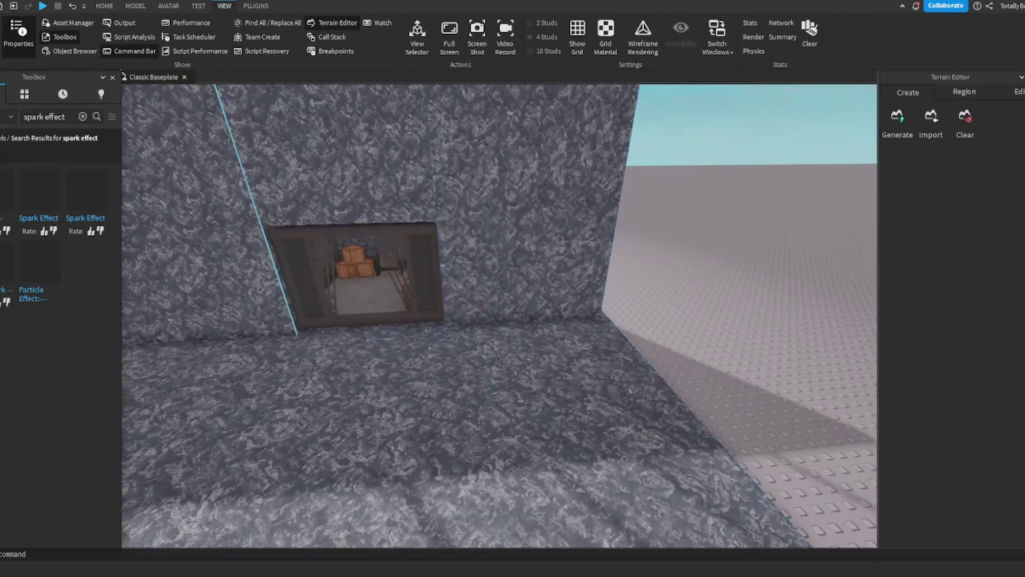
- Try the Particle Effect model from the search results on top of the limestone wall
left_click(40, 263)
scroll(442, 399, "down", 6)
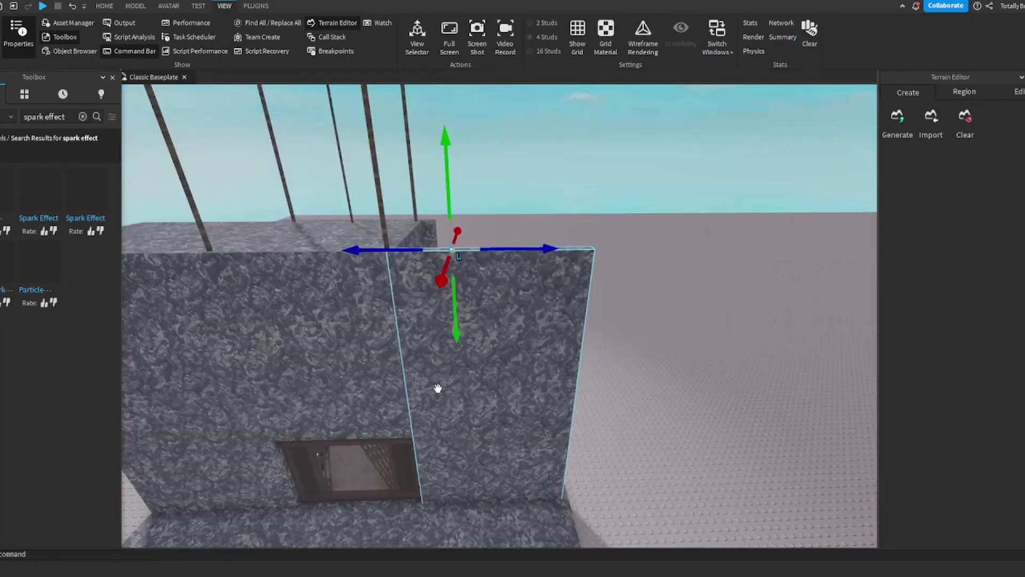
scroll(465, 179, "up", 2)
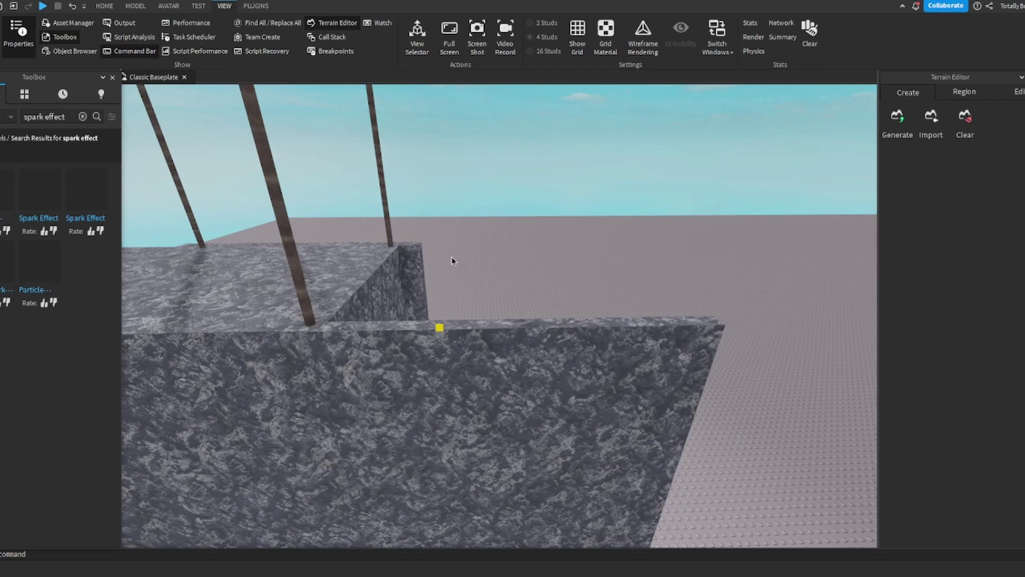
right_click_drag(452, 260, 480, 285)
right_click_drag(819, 473, 822, 475)
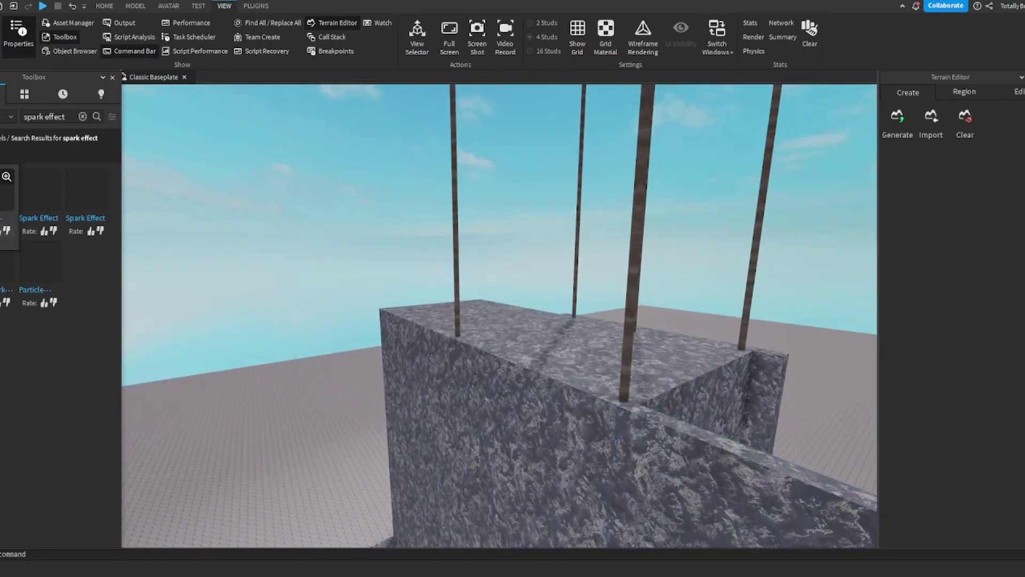
- Insert a different spark effect from the search results, place it at the elevator entrance's lower frame and close the model library
left_click(4, 198)
scroll(515, 284, "down", 5)
left_click_drag(515, 283, 523, 413)
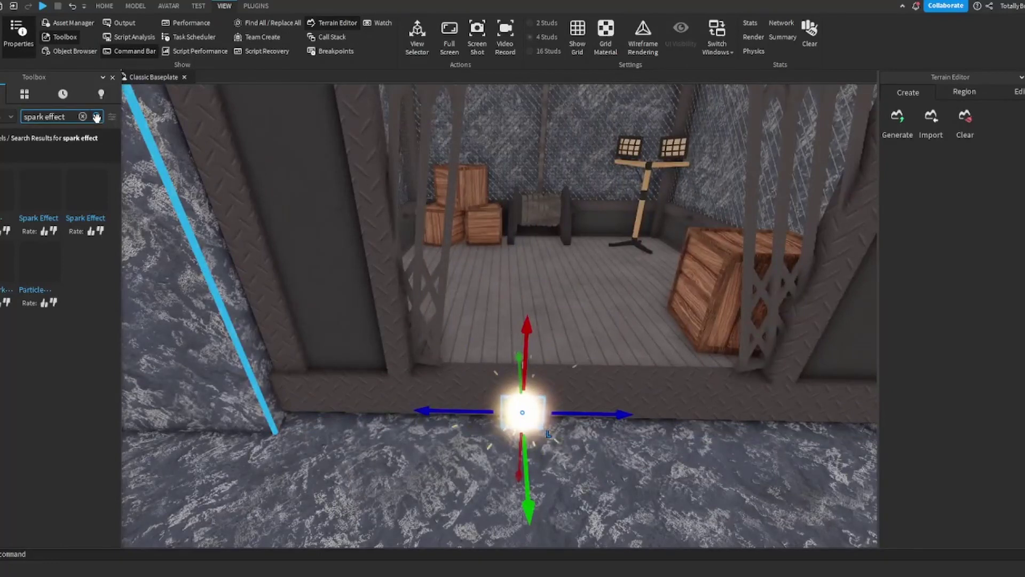
left_click(113, 78)
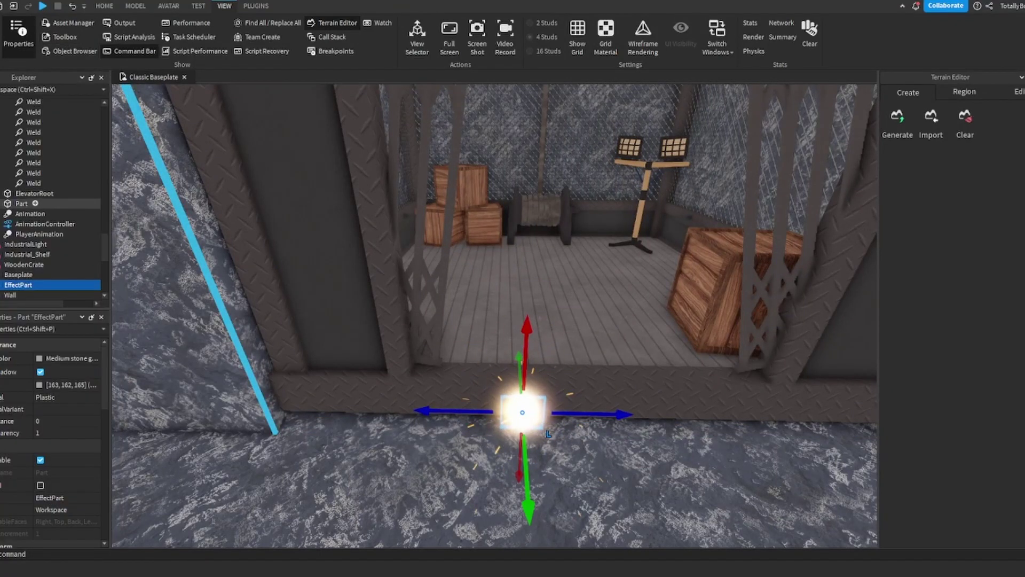
- Delete the Core, CoreMiniSparks and Sparks emitters from the EffectPart's Effect attachment, keeping only MiniSparks
scroll(48, 208, "down", 2)
double_click(10, 239)
left_click(21, 249)
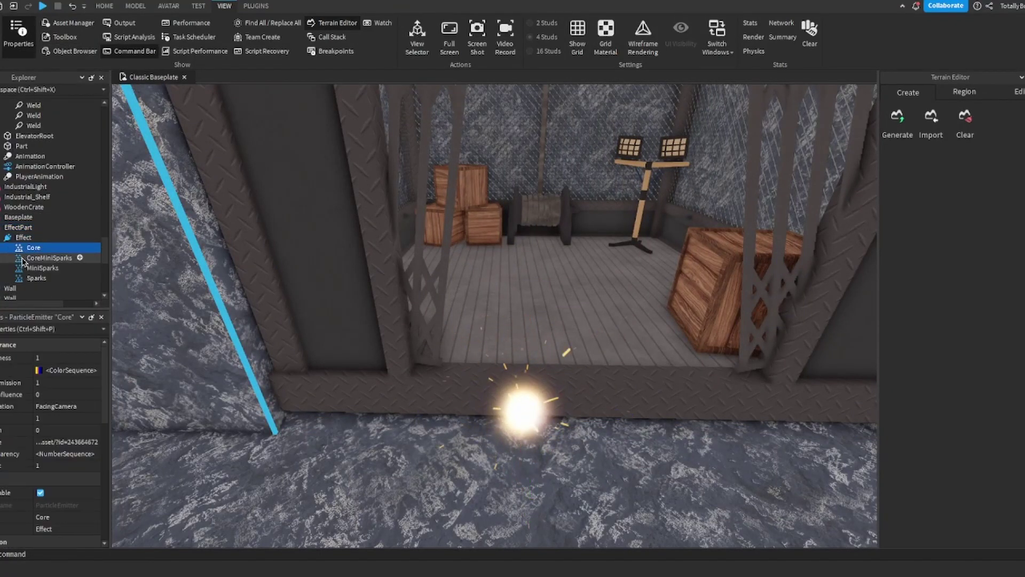
key("Delete")
left_click(30, 250)
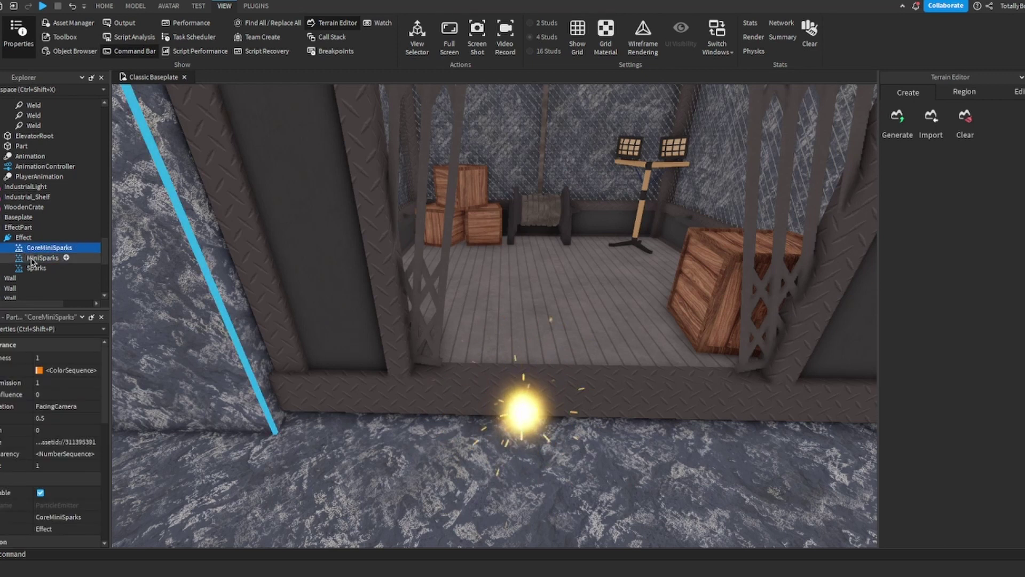
left_click(32, 260)
key("Delete")
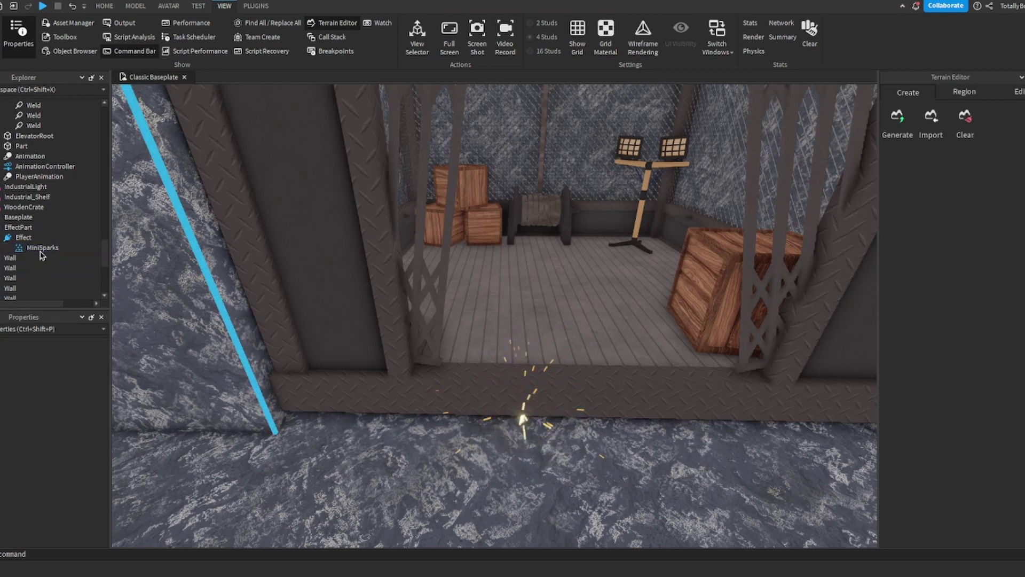
- Move the EffectPart up to the top of the left lattice door
left_click(18, 227)
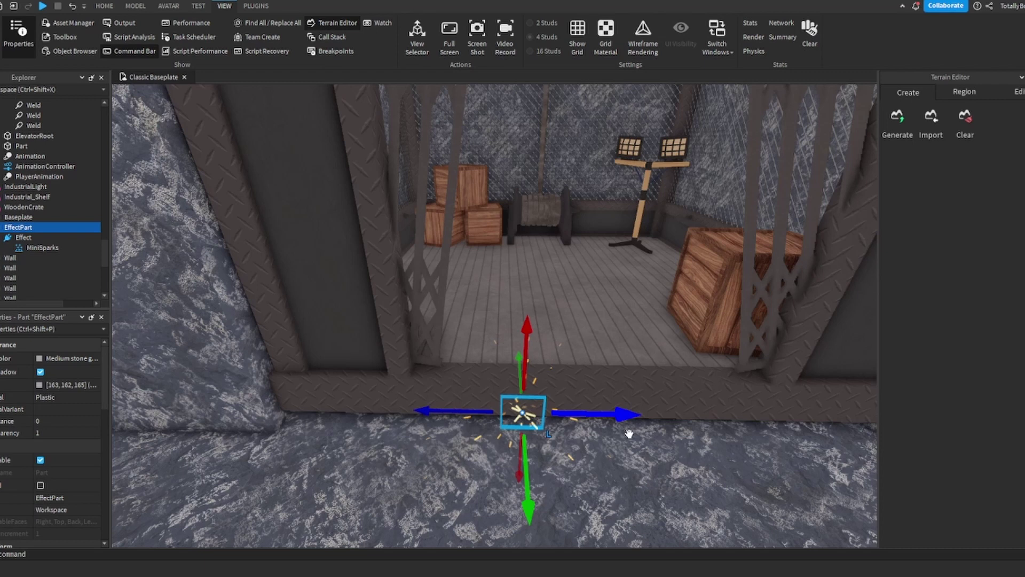
left_click_drag(518, 393, 441, 212)
key("d")
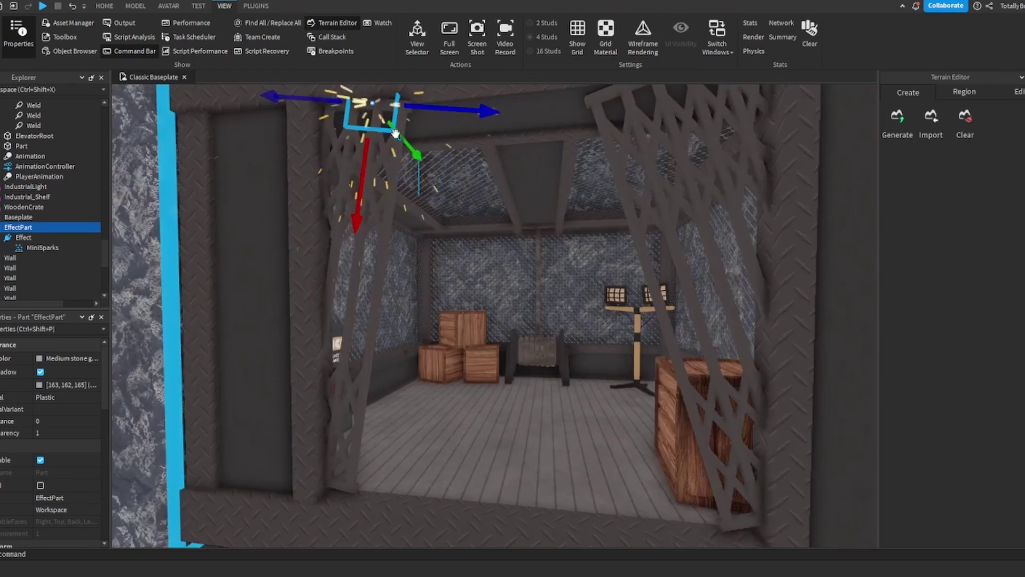
key("s")
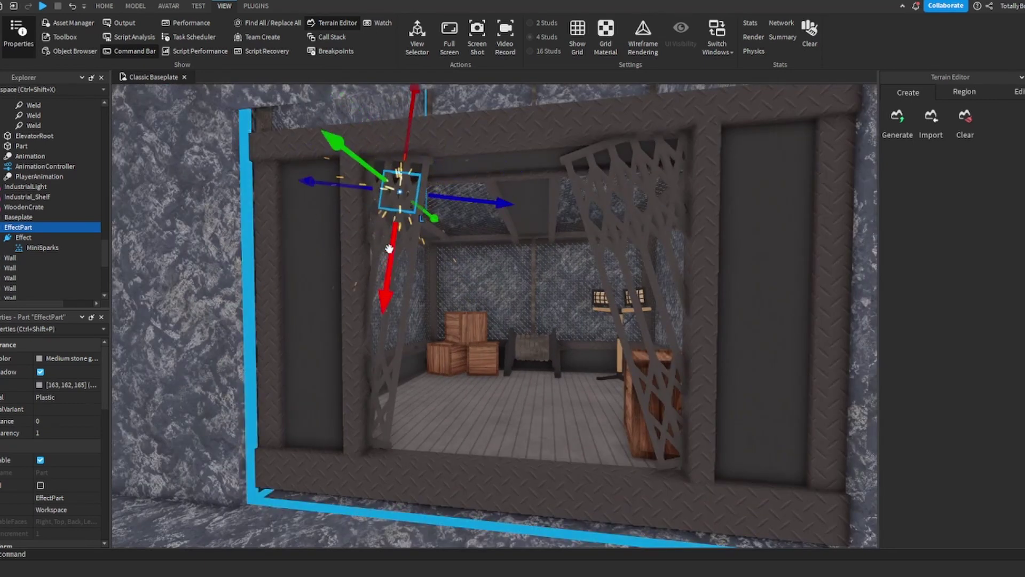
- Duplicate the EffectPart and place the copy at the foot of the tilted right lattice door
left_click_drag(459, 191, 599, 355)
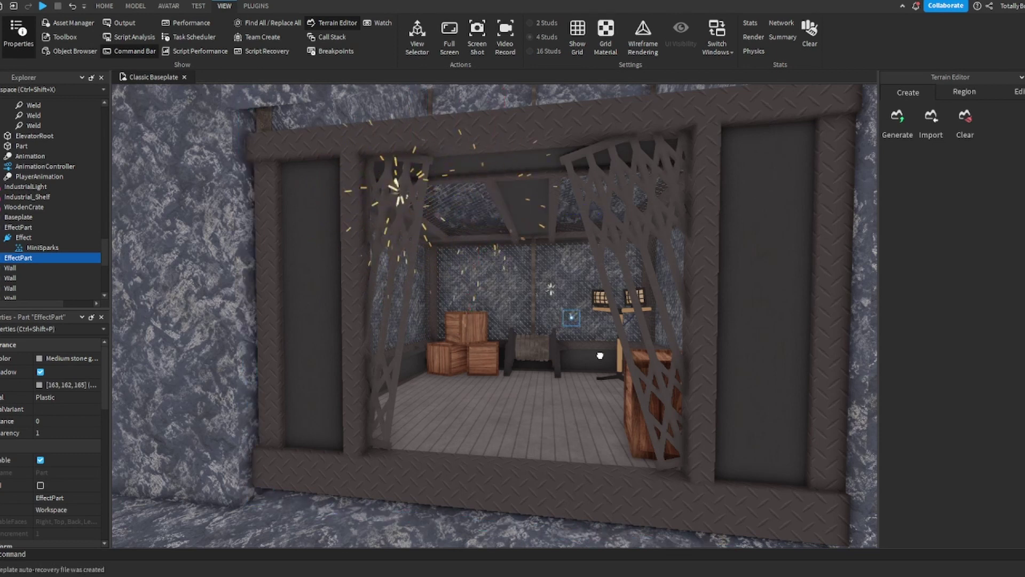
left_click_drag(660, 439, 664, 445)
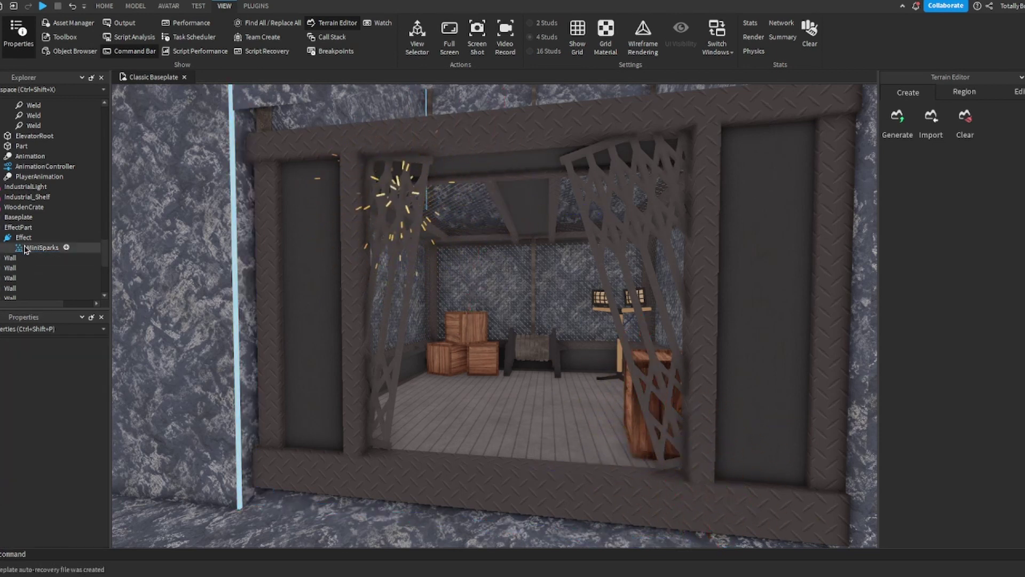
left_click(74, 6)
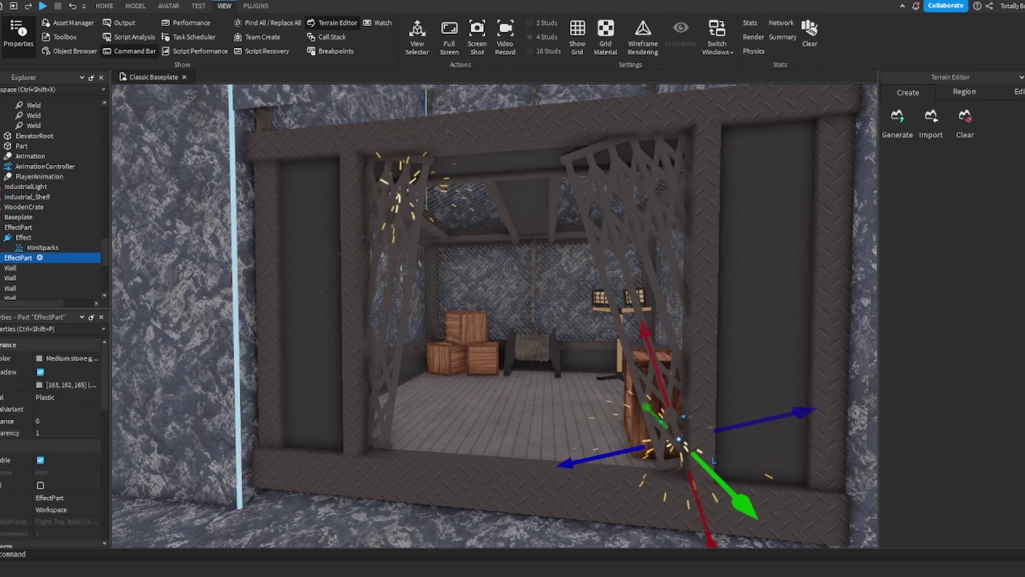
- Select the MiniSparks emitters of both EffectParts, edit their speed and set their rate to 10
scroll(25, 261, "down", 2)
left_click(3, 210)
left_click(32, 217)
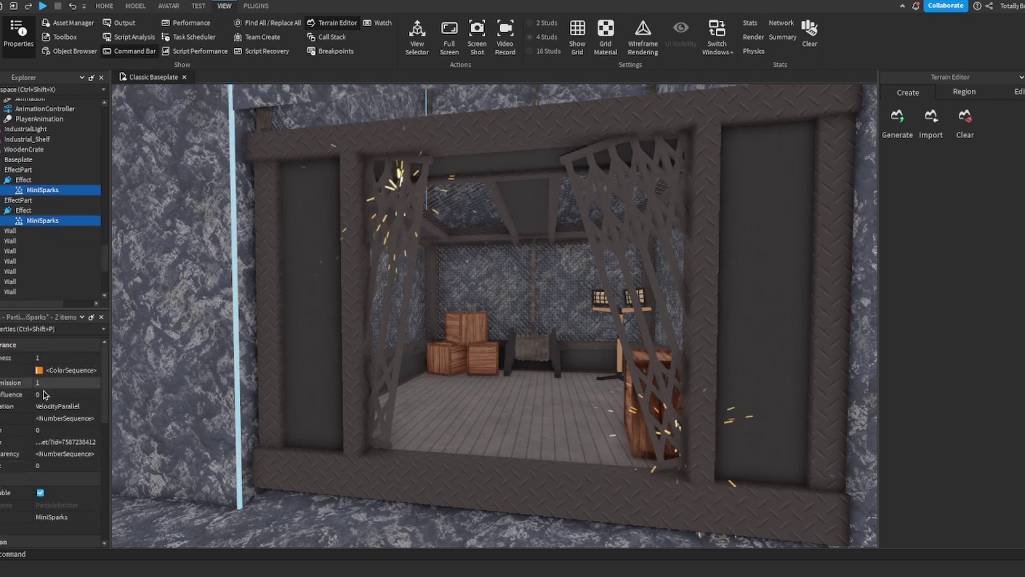
left_click(35, 330)
scroll(63, 376, "down", 5)
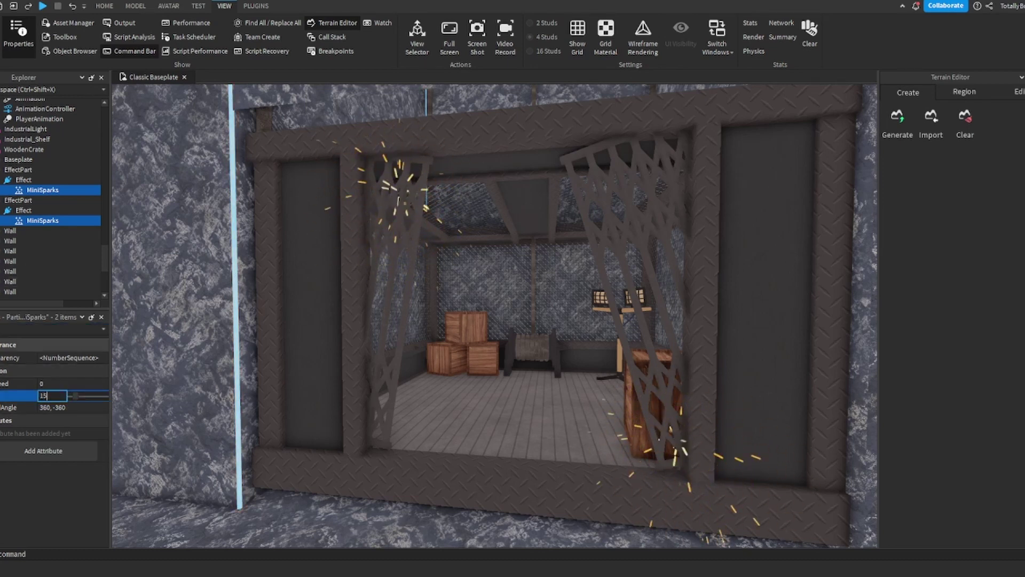
key("BackSpace")
key("BackSpace")
type("ra")
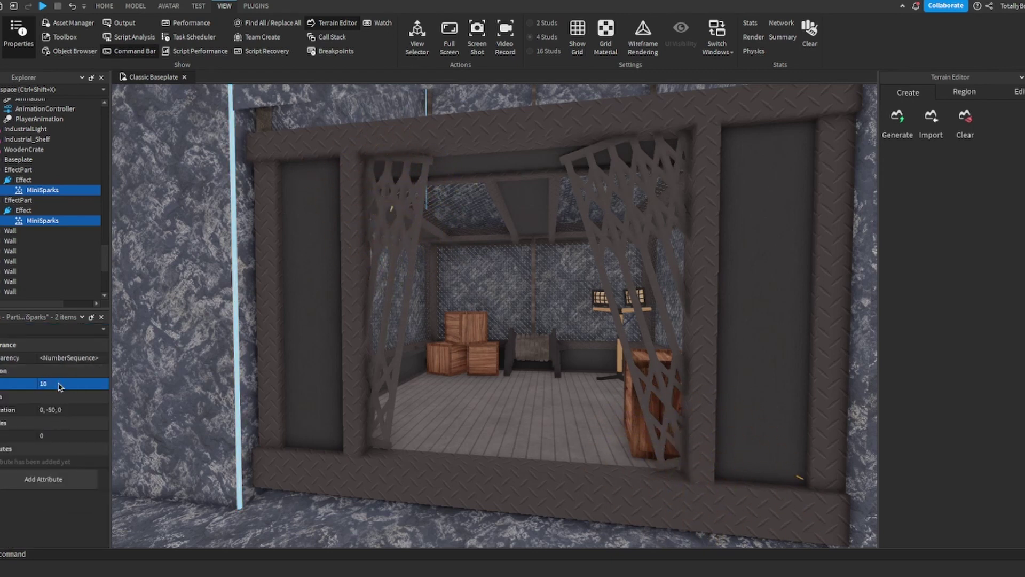
scroll(423, 370, "down", 10)
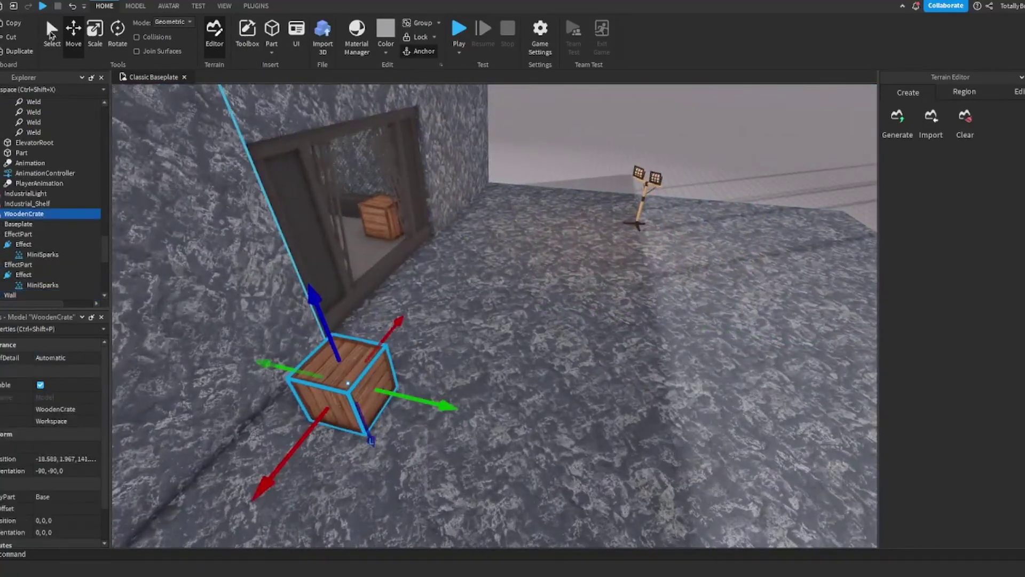
- Enlarge the wooden crate standing on the floor beside the elevator entrance
left_click(83, 44)
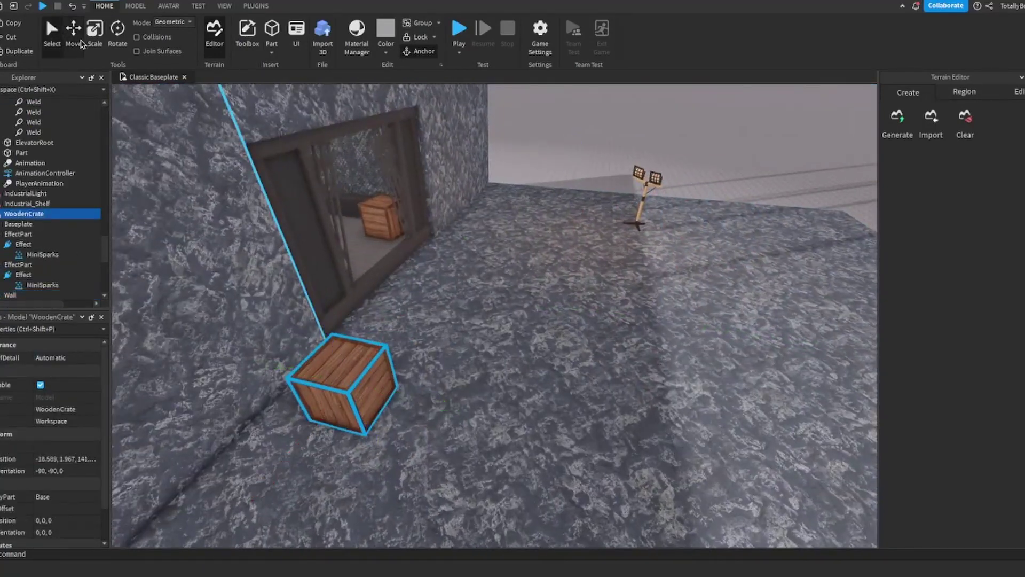
left_click(92, 40)
left_click_drag(328, 334, 325, 325)
scroll(324, 324, "up", 2)
- Rotate the wooden crate and add two copies to form a three-crate stack against the wall
left_click(119, 38)
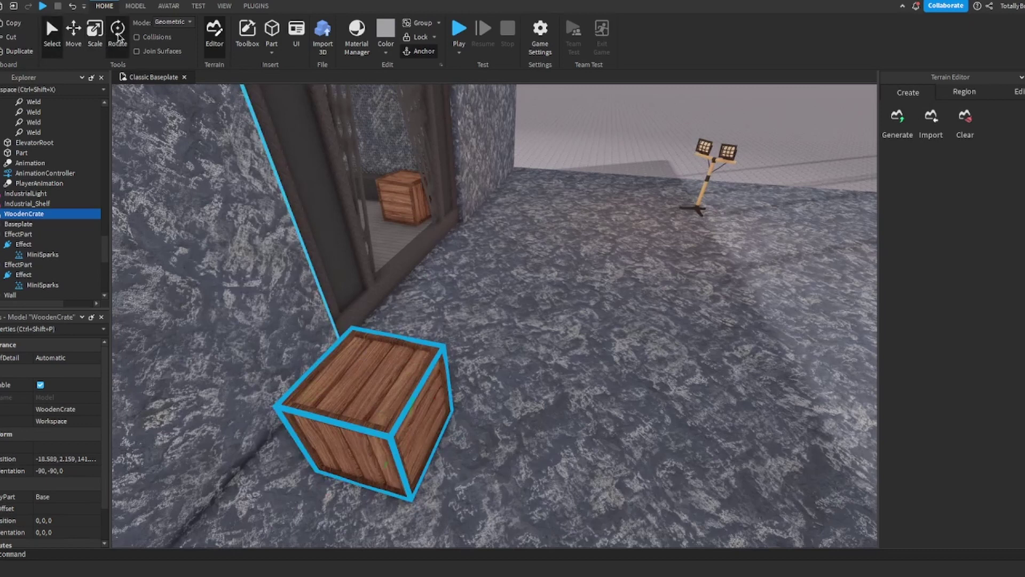
left_click_drag(401, 484, 351, 470)
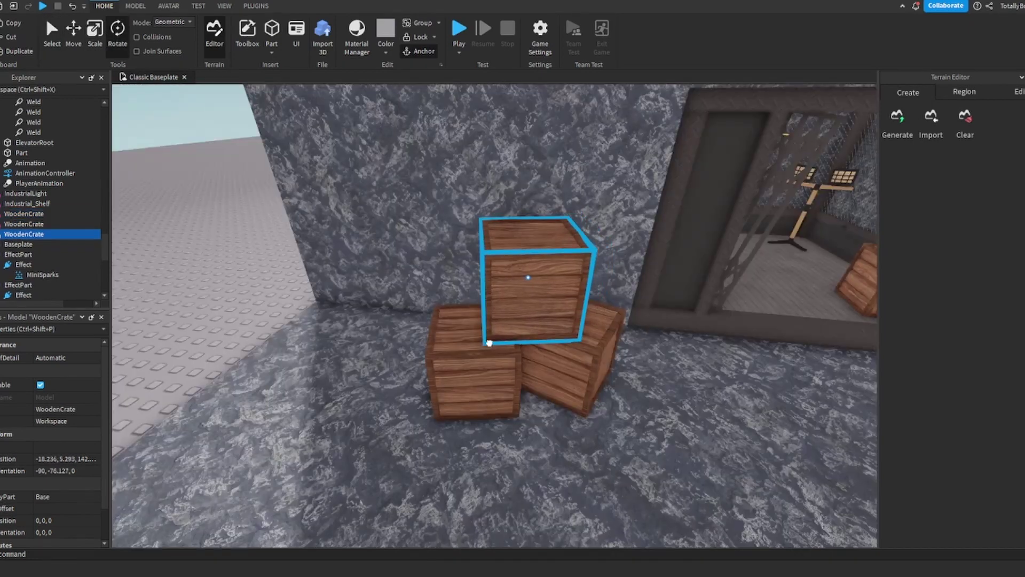
left_click_drag(489, 343, 489, 343)
left_click_drag(504, 305, 482, 301)
left_click(424, 235)
- Shrink a copy of the wall section beside the entrance to a low block at the wall's base behind the crates
scroll(424, 235, "down", 5)
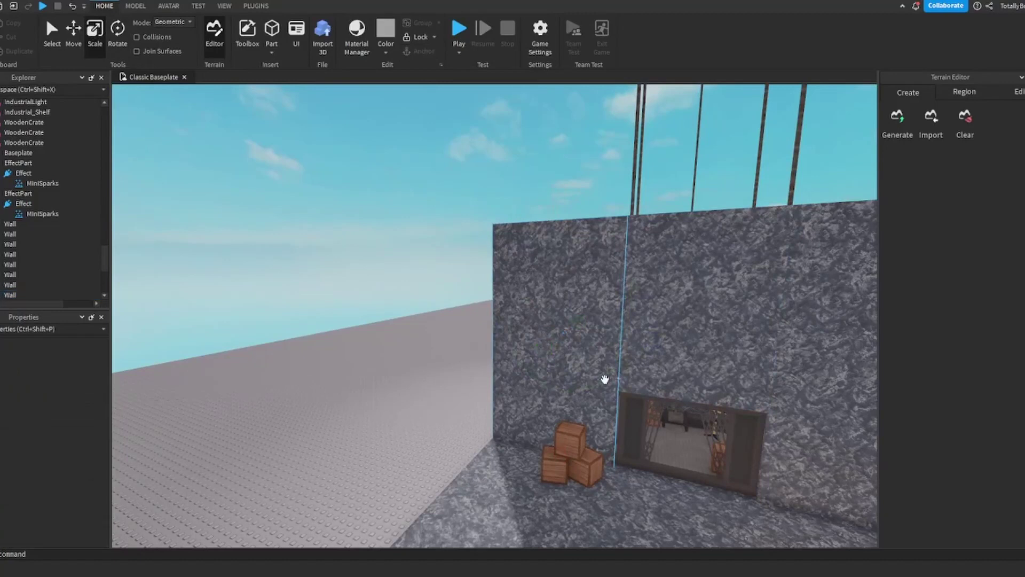
left_click(606, 378)
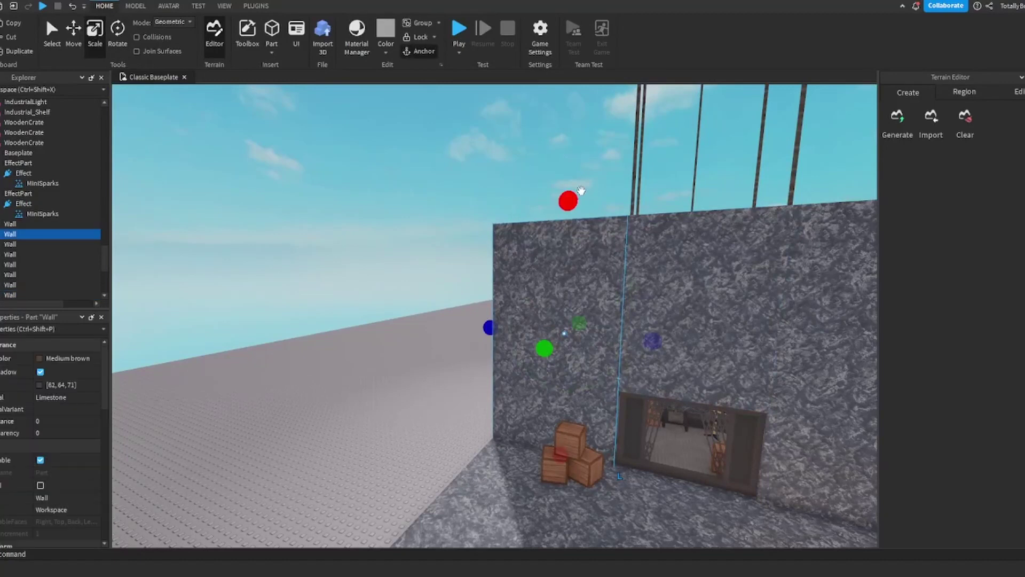
scroll(528, 362, "up", 3)
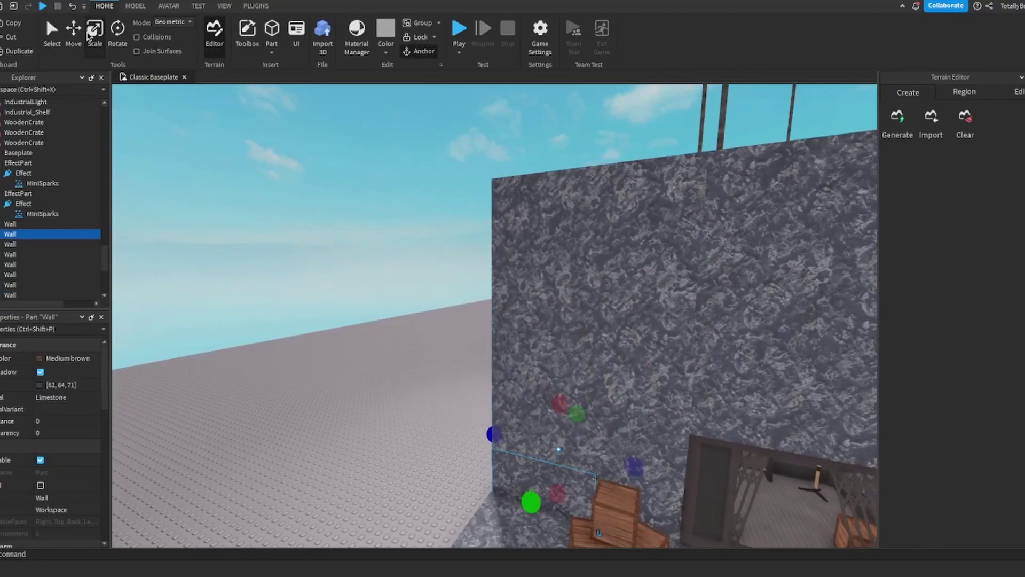
- Tilt the low limestone block and scale it so it juts out from the wall as a rock ledge
key("ctrl+4")
right_click_drag(526, 364, 437, 343)
scroll(460, 313, "up", 3)
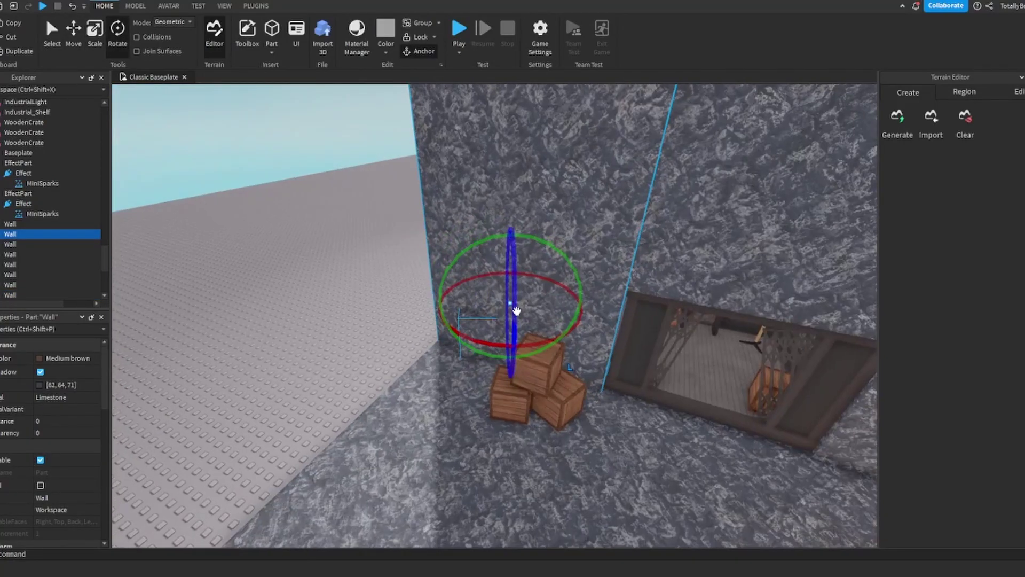
scroll(464, 304, "up", 3)
key("ctrl+3")
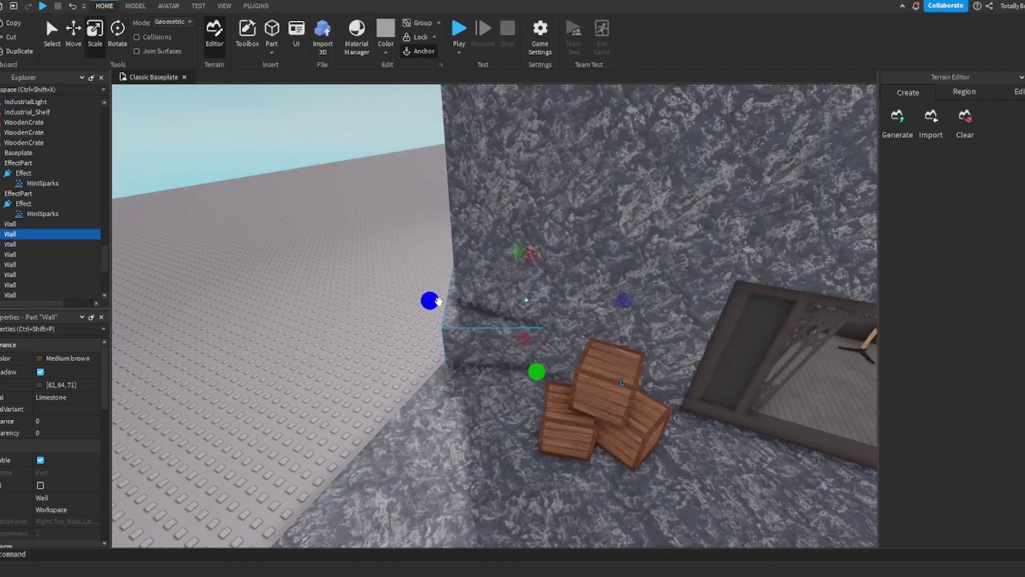
left_click_drag(552, 396, 519, 260)
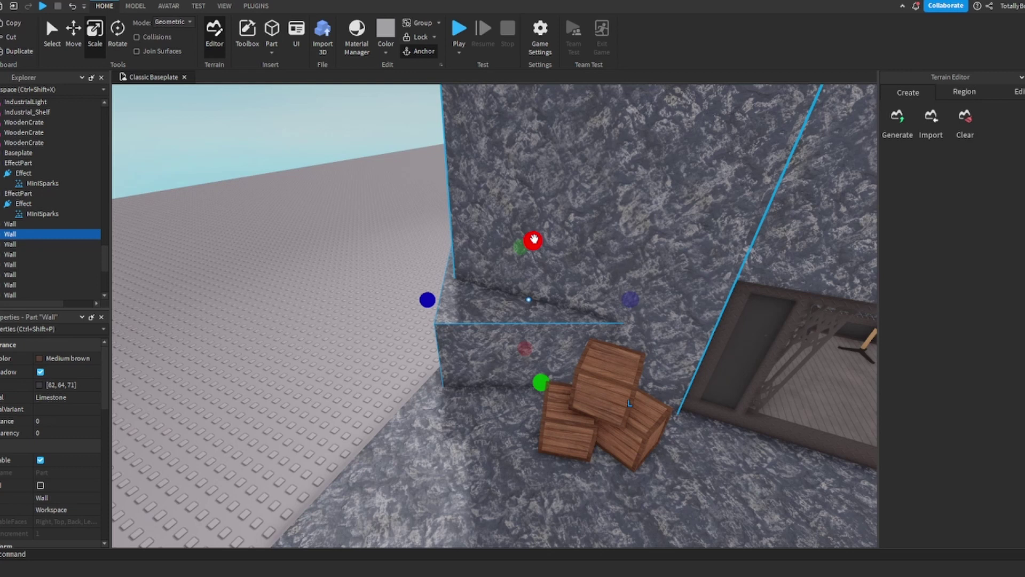
- Duplicate the limestone ledge block behind the crates and tilt the copy to a different angle
key("ctrl+d")
scroll(409, 101, "down", 1)
left_click(120, 34)
left_click_drag(533, 289, 535, 307)
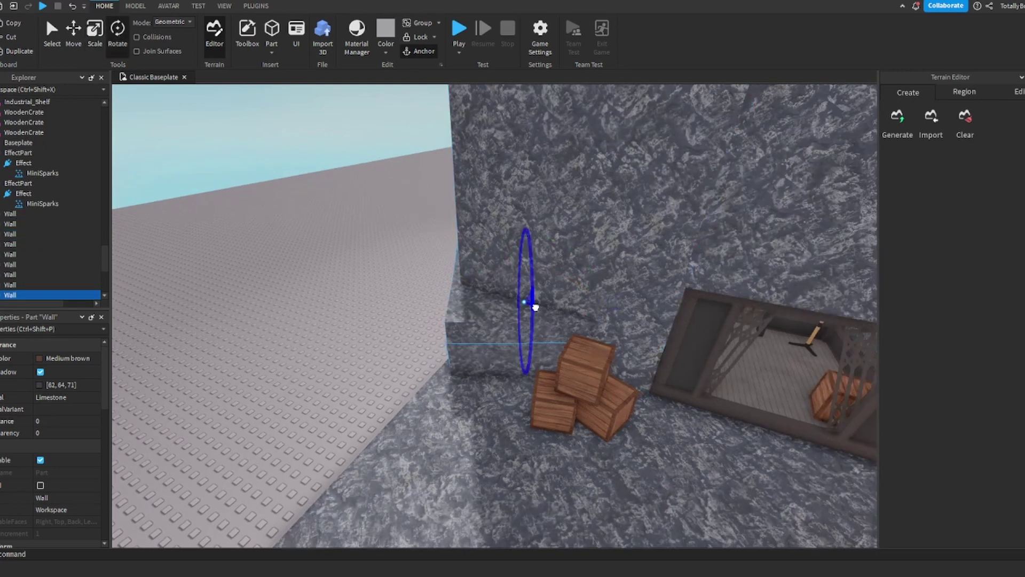
key("d")
- Extend the copied ledge block outward from the wall and turn it at an angle behind the crates
left_click(98, 39)
left_click_drag(450, 388, 450, 396)
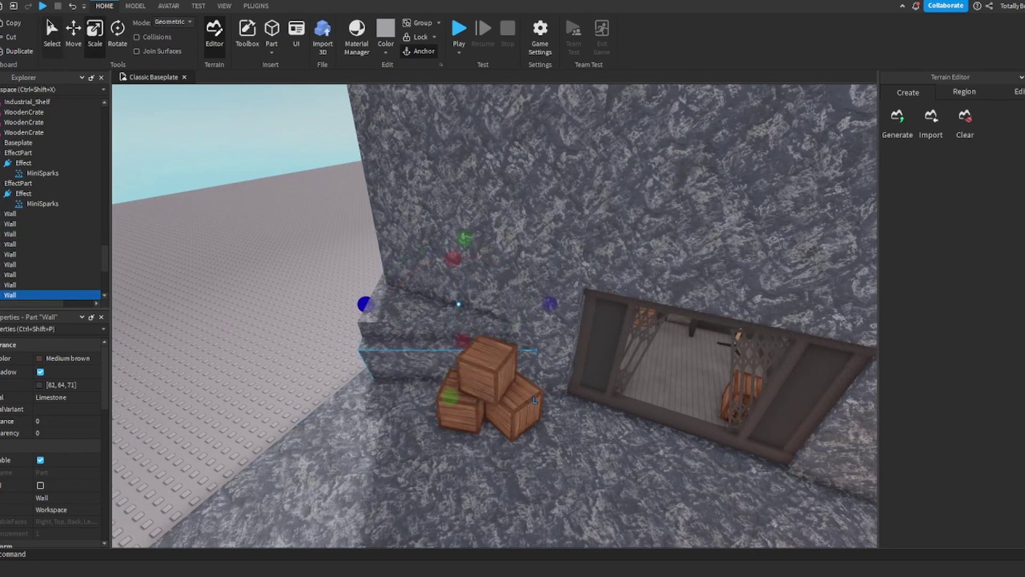
key("ctrl+4")
left_click_drag(412, 357, 427, 364)
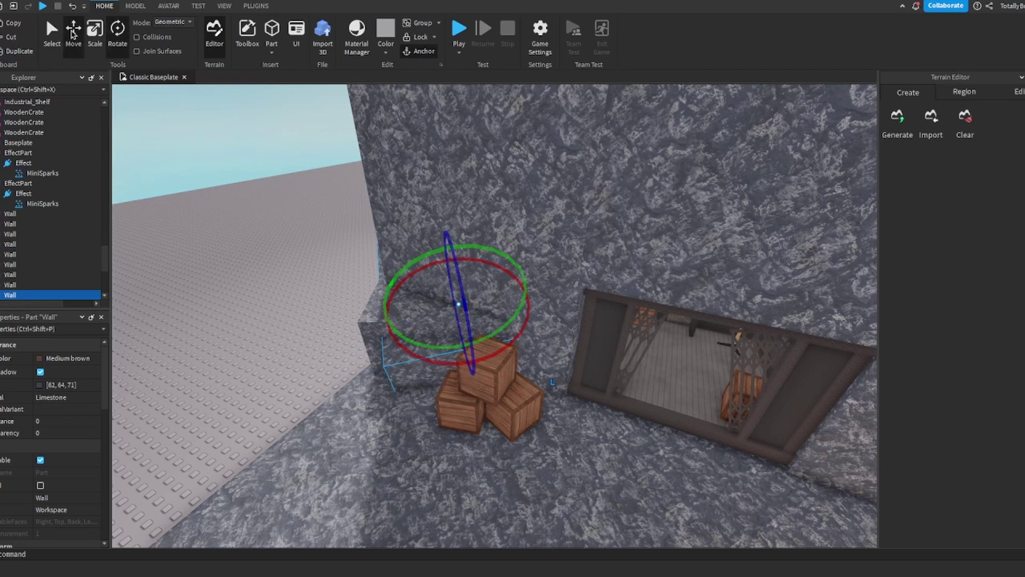
left_click(76, 39)
left_click(97, 39)
left_click(163, 131)
- Duplicate the limestone wall section beside the entrance and rescale the copy into a side wall along the floor's edge behind the crates
scroll(408, 209, "down", 3)
left_click(410, 209)
key("ctrl+d")
scroll(427, 210, "down", 1)
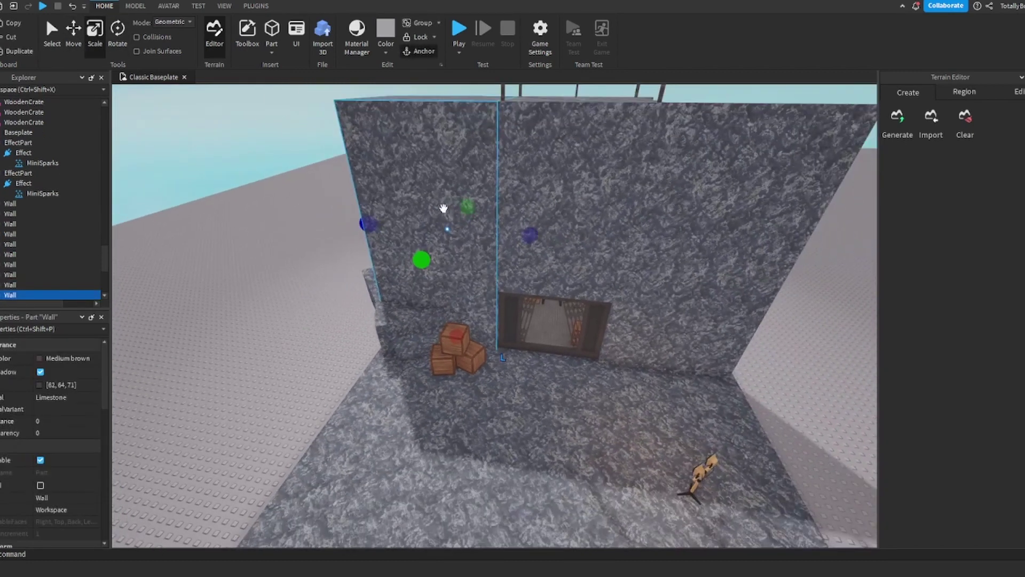
left_click_drag(530, 236, 421, 241)
left_click_drag(361, 255, 296, 348)
right_click_drag(348, 281, 295, 348)
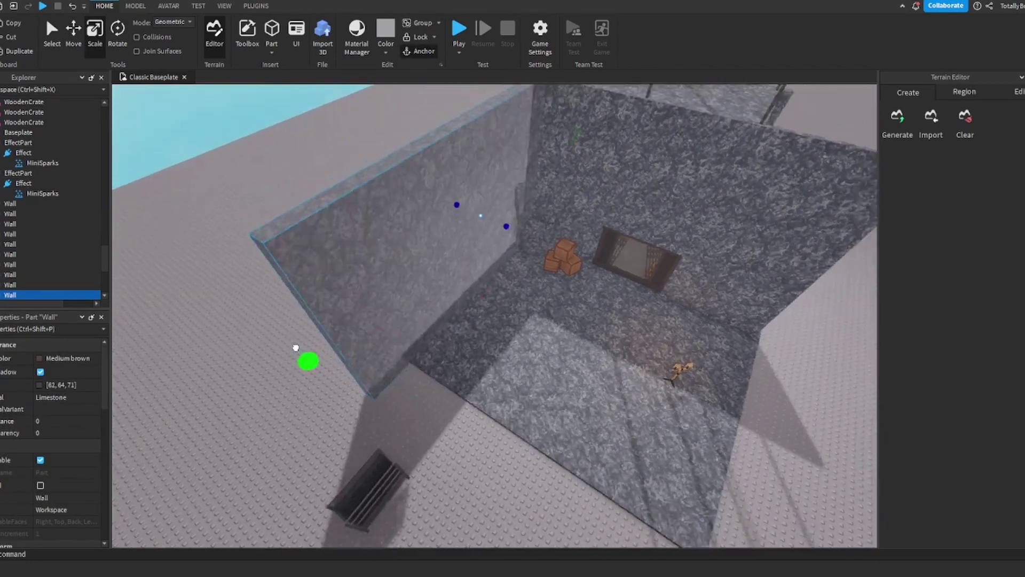
left_click_drag(295, 347, 359, 313)
left_click(506, 221)
- Set industrial lights on both sides of the entrance, one beside the crates, and turn the one away from the crates slightly
key("w")
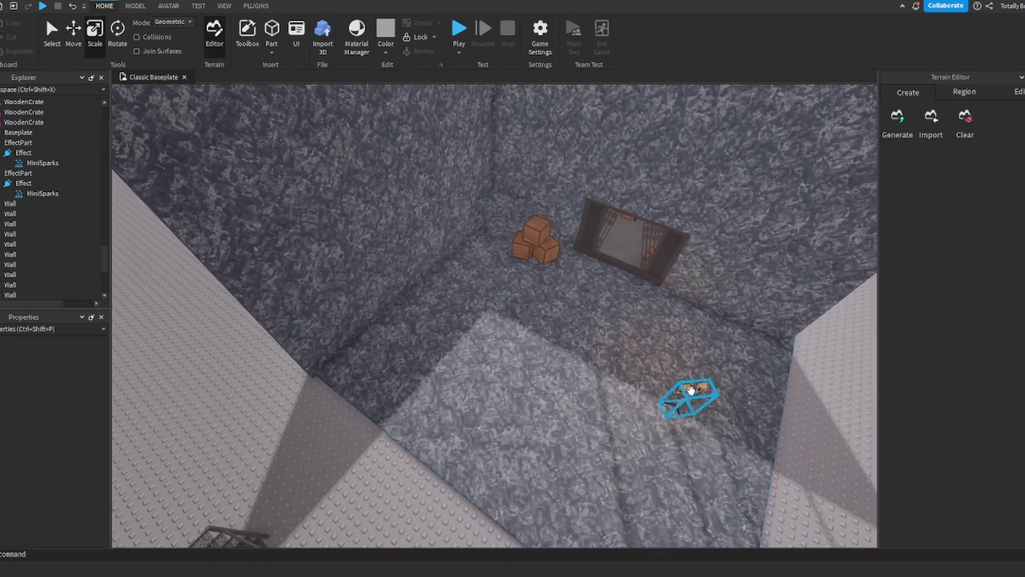
left_click_drag(696, 392, 482, 220)
key("ctrl+4")
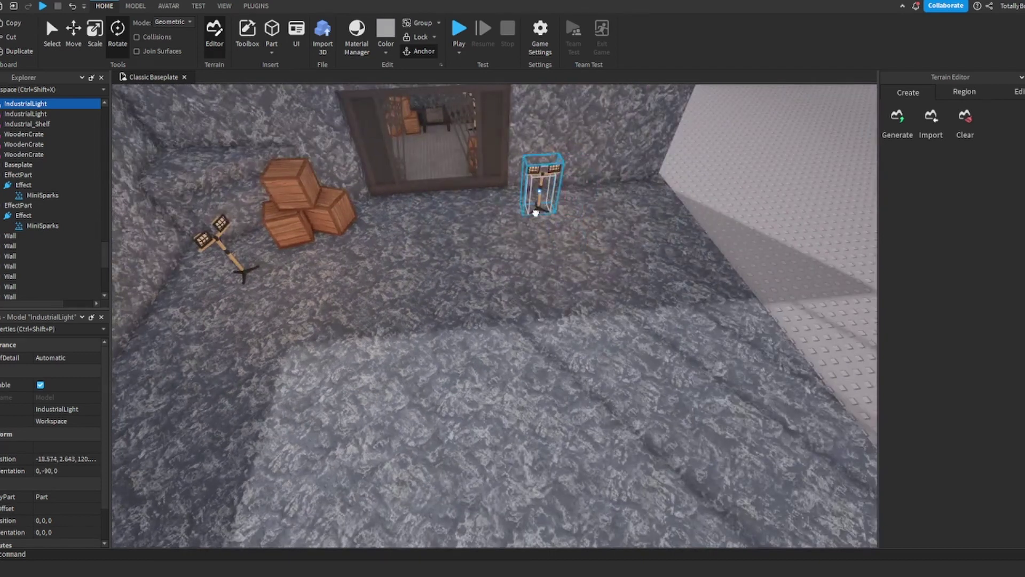
left_click_drag(513, 234, 496, 223)
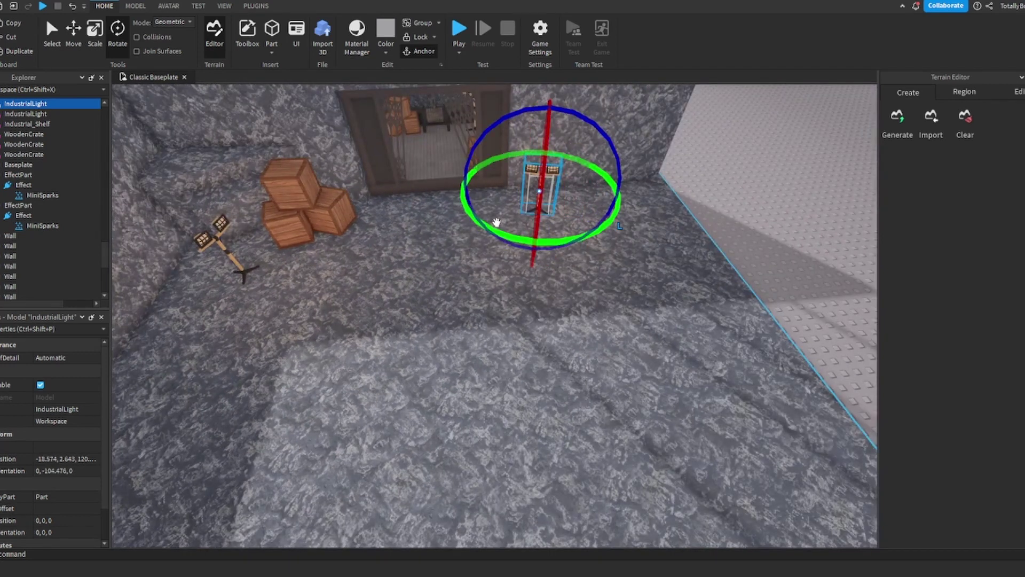
- Duplicate the industrial light, place the copy on the floor near the side wall and turn it diagonally toward the room
key("ctrl+d")
left_click(389, 298)
left_click_drag(534, 160, 342, 343)
left_click_drag(263, 390, 279, 371)
key("ctrl+d")
left_click_drag(297, 296, 577, 285)
key("r")
key("Delete")
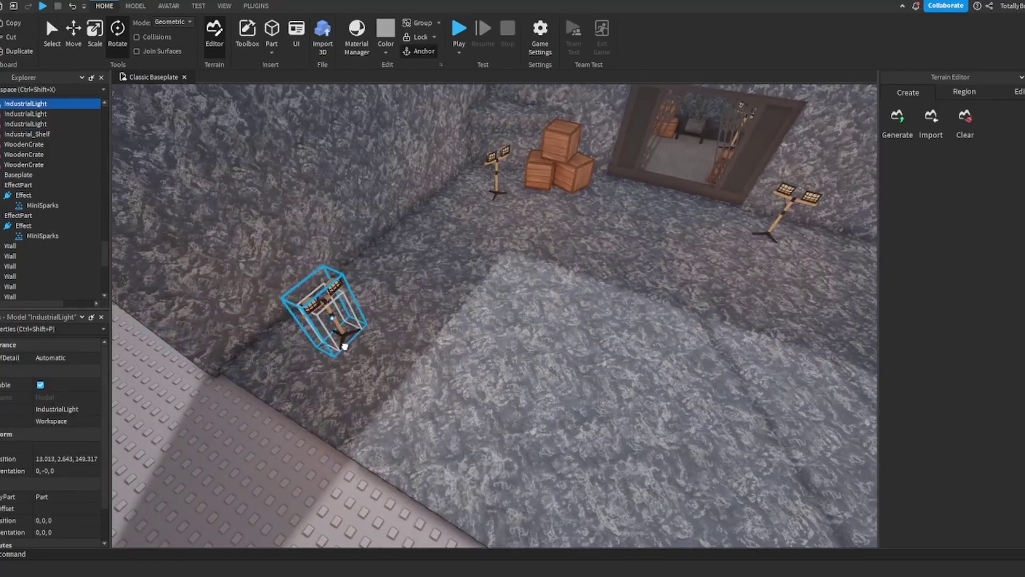
left_click_drag(334, 325, 405, 320)
left_click_drag(443, 369, 498, 345)
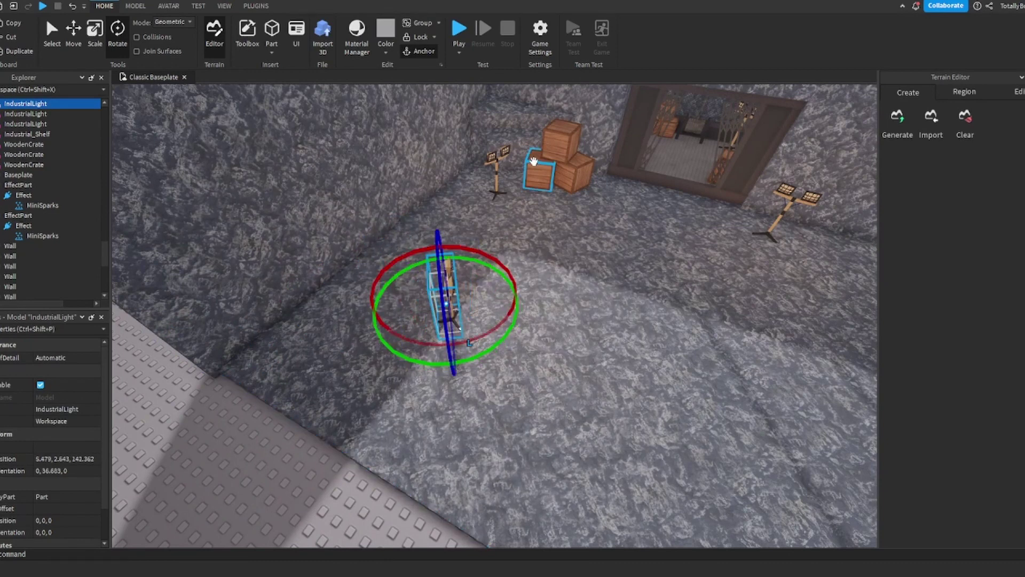
- Duplicate a wooden crate from the stack by the entrance, place the copy in the middle of the floor and rotate it
left_click(534, 163)
key("ctrl+d")
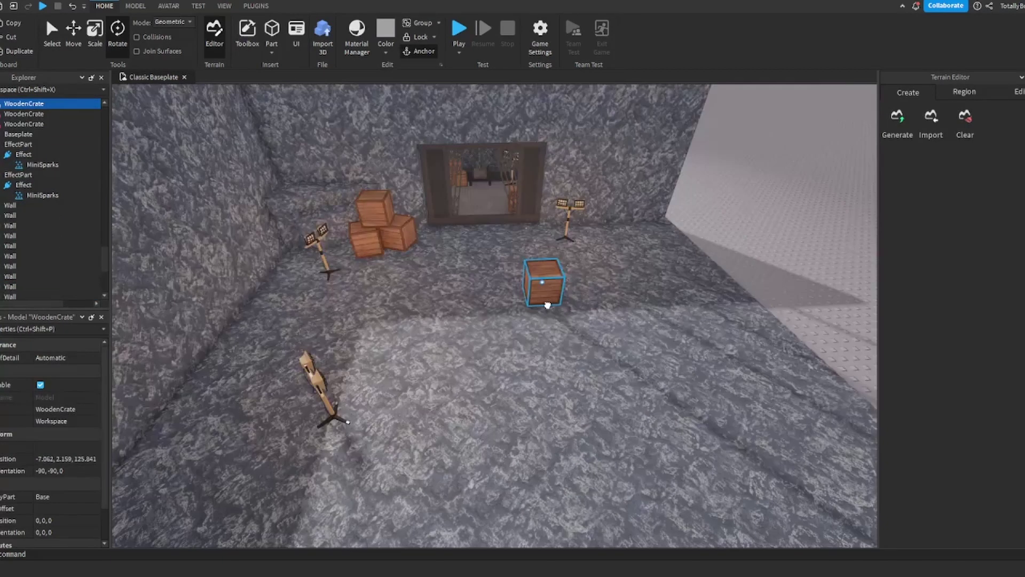
left_click_drag(540, 277, 583, 398)
left_click_drag(546, 440, 439, 432)
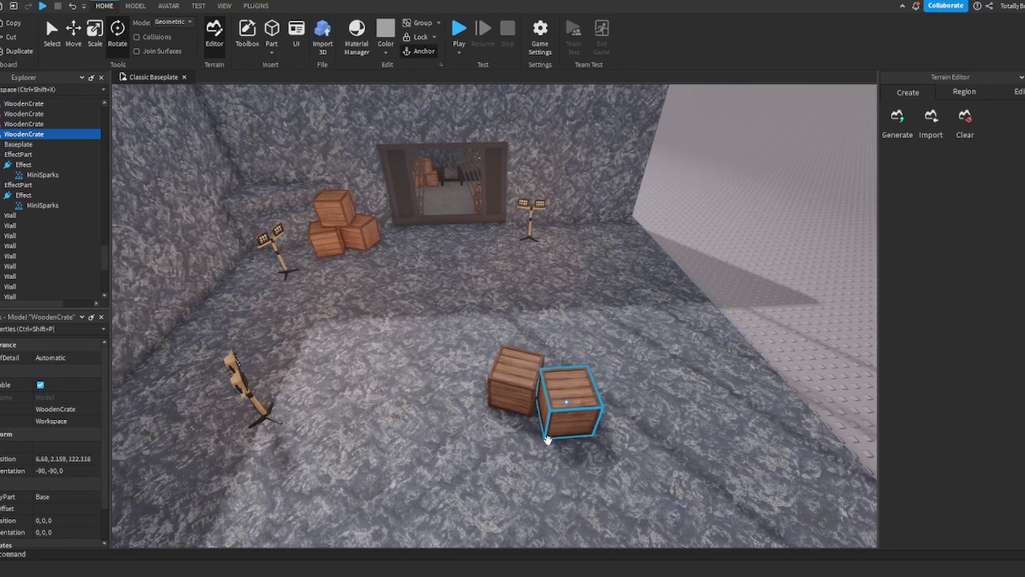
- Add two more crate copies around the crate in the middle of the floor, turned at slightly different angles
left_click_drag(534, 470, 532, 462)
key("ctrl+d")
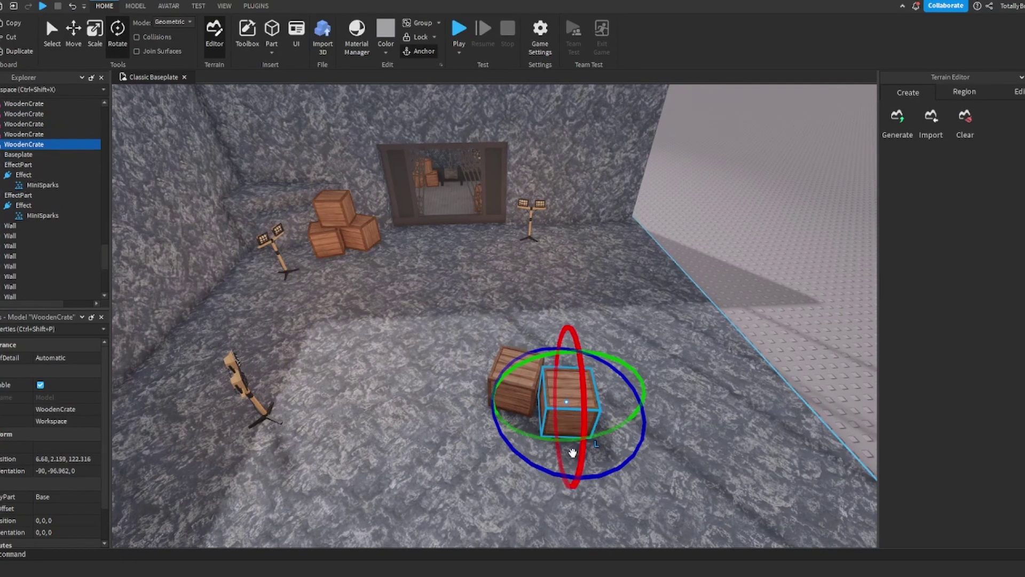
left_click(571, 450)
left_click_drag(549, 421, 499, 476)
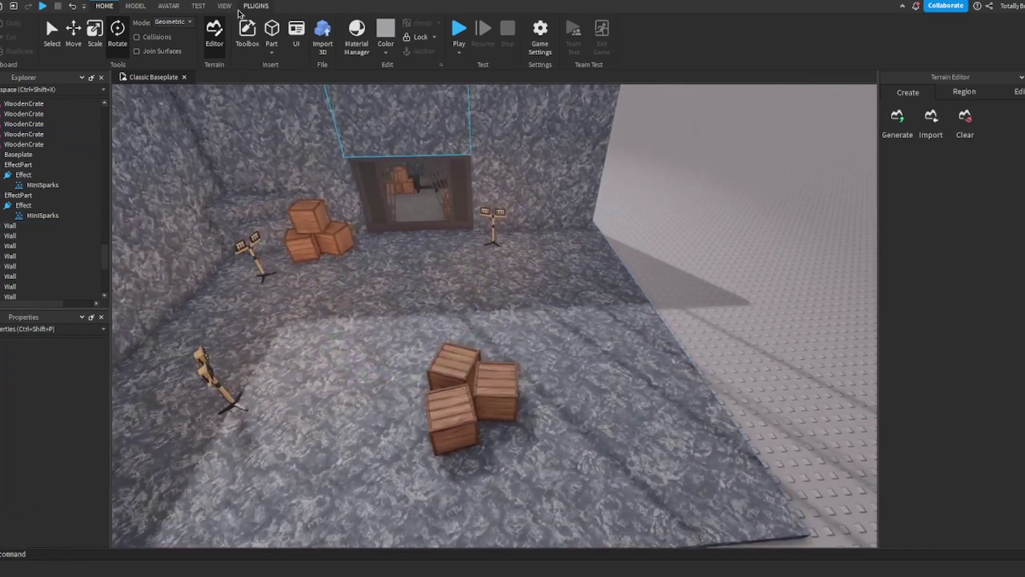
- Search the Toolbox models for "door 100"
left_click(225, 6)
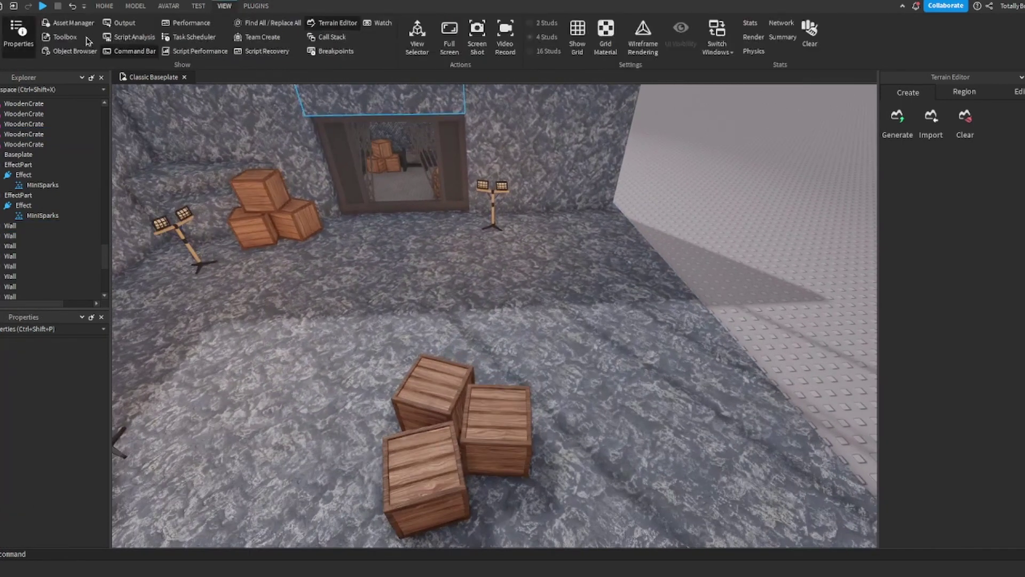
left_click(63, 37)
type("door 100")
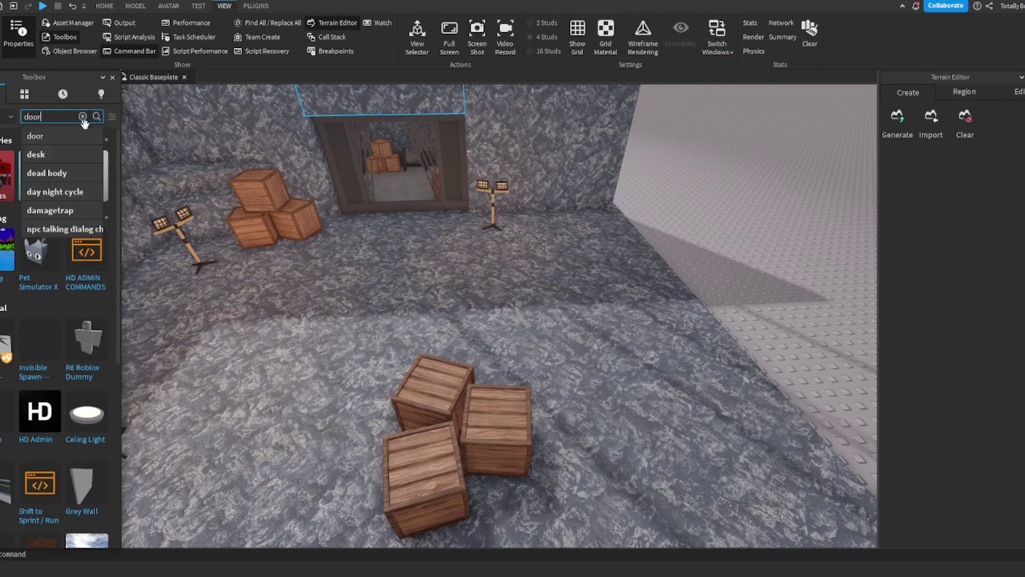
key("Return")
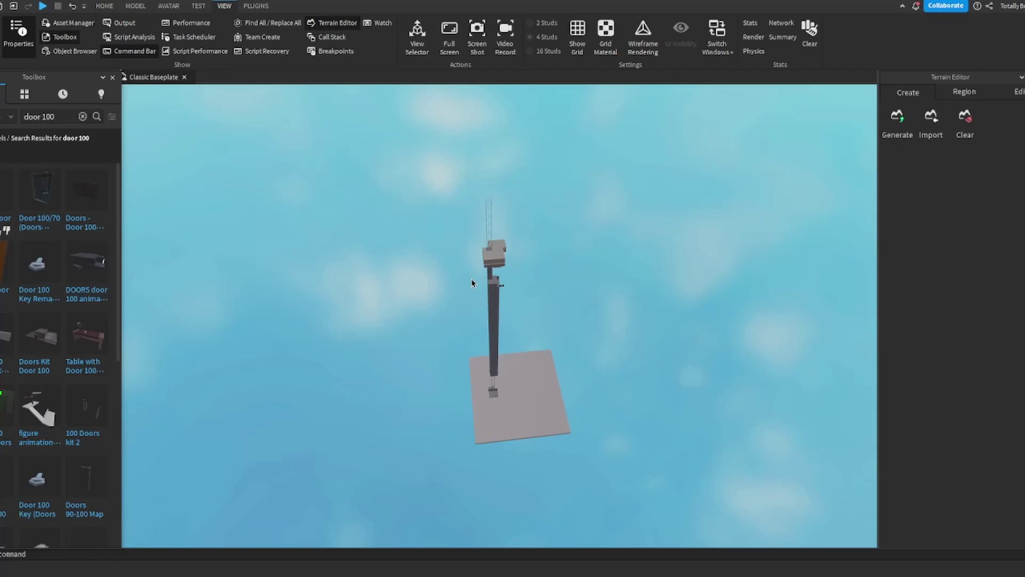
- Go to the already built rock room high above the baseplate and examine its planks, crates and wooden supports
left_click(492, 277)
left_click(455, 277)
left_click(486, 275)
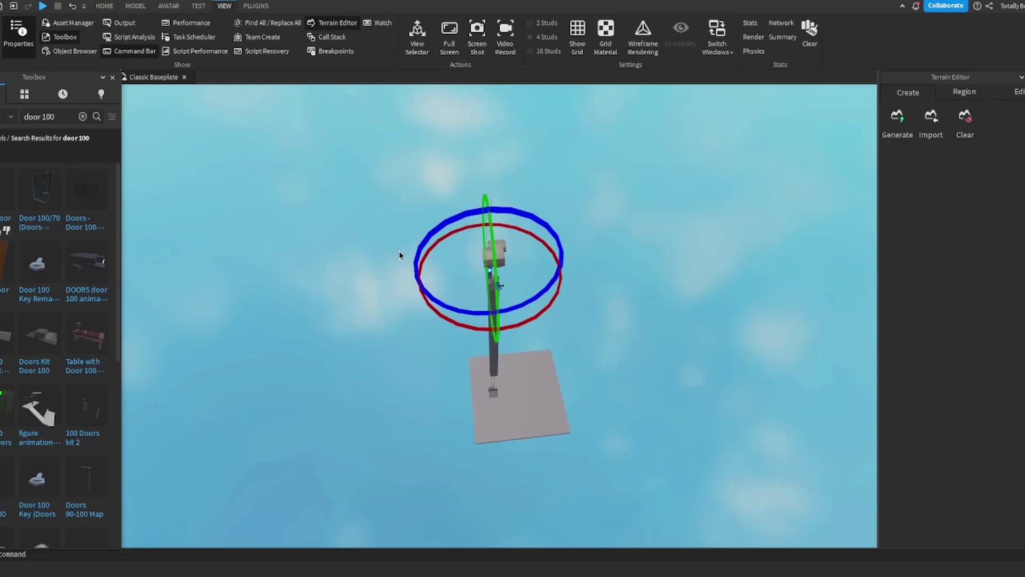
left_click(487, 272)
key("f")
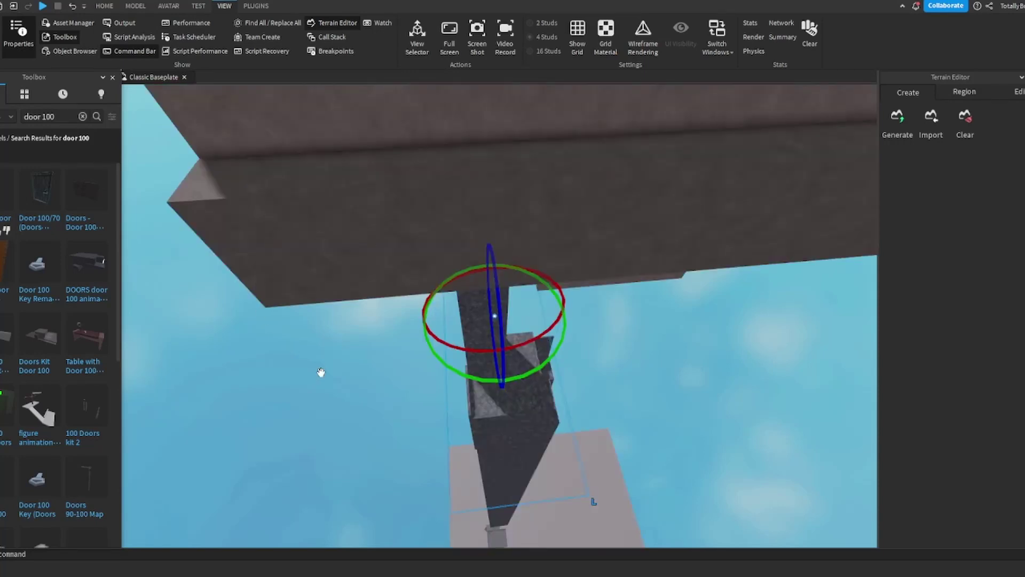
key("w")
right_click_drag(460, 431, 461, 432)
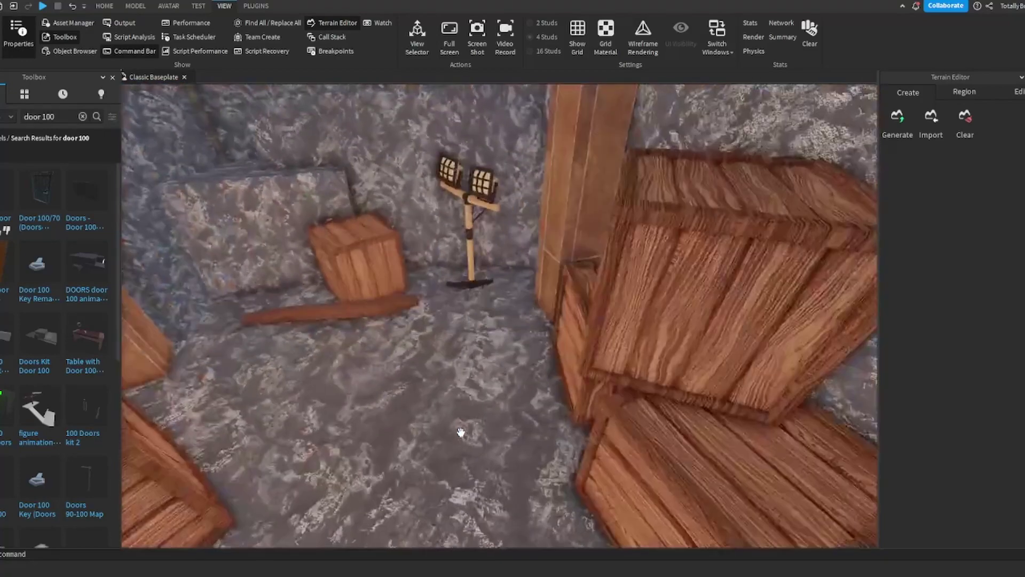
key("s")
right_click_drag(354, 311, 351, 311)
- Select the loose plank together with the wooden posts and crossbeams in the finished rock room for copying
left_click(434, 361)
right_click_drag(453, 357, 454, 355)
left_click(315, 302, "ctrl")
left_click(383, 170, "ctrl")
right_click_drag(383, 170, 384, 171)
left_click(460, 174, "ctrl")
right_click_drag(461, 175, 463, 176)
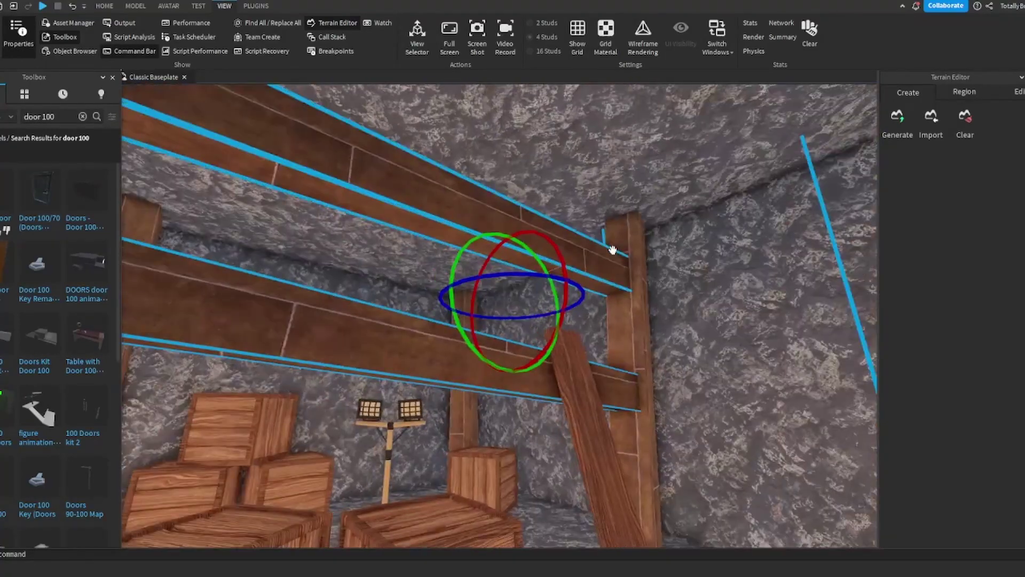
left_click(623, 245, "ctrl")
right_click_drag(585, 331, 586, 331)
key("s")
right_click_drag(499, 339, 499, 338)
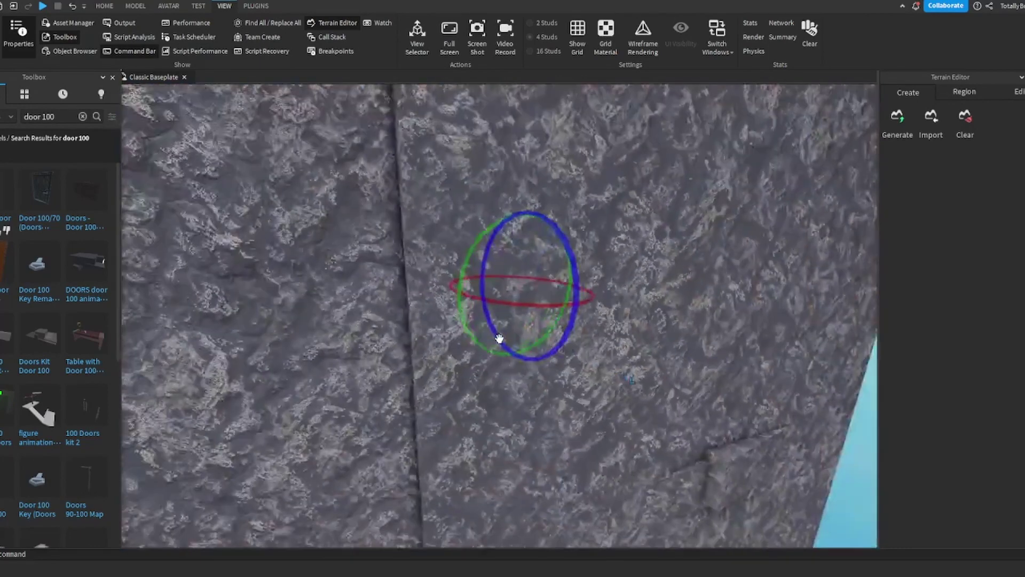
- Return to the new elevator room and paste the copied plank and wooden beams there
right_click_drag(461, 399, 480, 369)
right_click(479, 346)
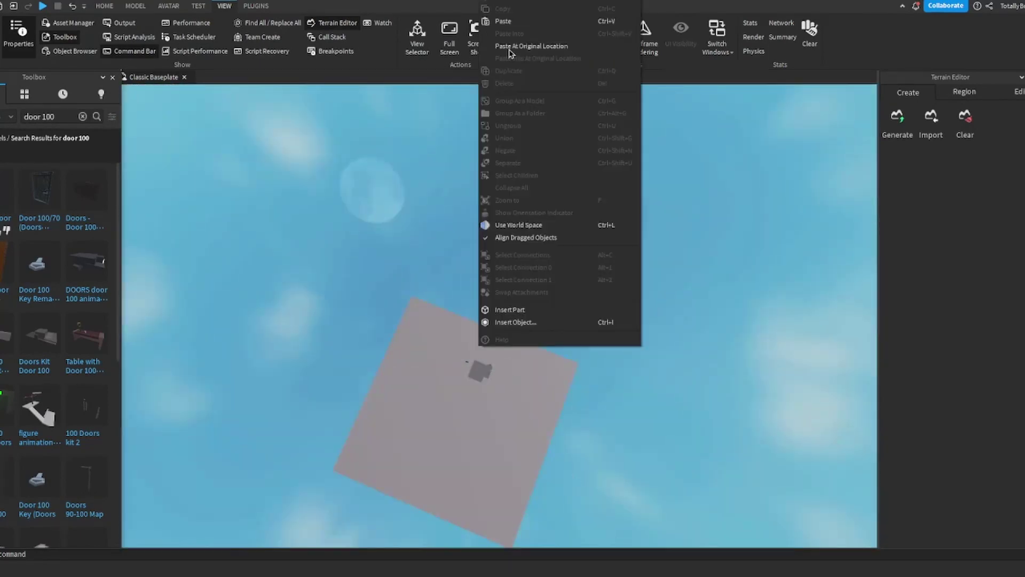
left_click(505, 24)
key("f")
- Bring the pasted wooden pieces to the elevator room and lay the loose plank on the floor before the entrance
left_click_drag(456, 335, 419, 299)
left_click_drag(325, 307, 506, 184)
right_click_drag(388, 315, 388, 315)
left_click_drag(506, 183, 553, 309)
right_click_drag(553, 309, 553, 309)
left_click(373, 217)
left_click_drag(522, 346, 525, 347)
right_click_drag(525, 347, 525, 347)
left_click_drag(524, 346, 485, 328)
right_click_drag(524, 347, 485, 328)
left_click(440, 361)
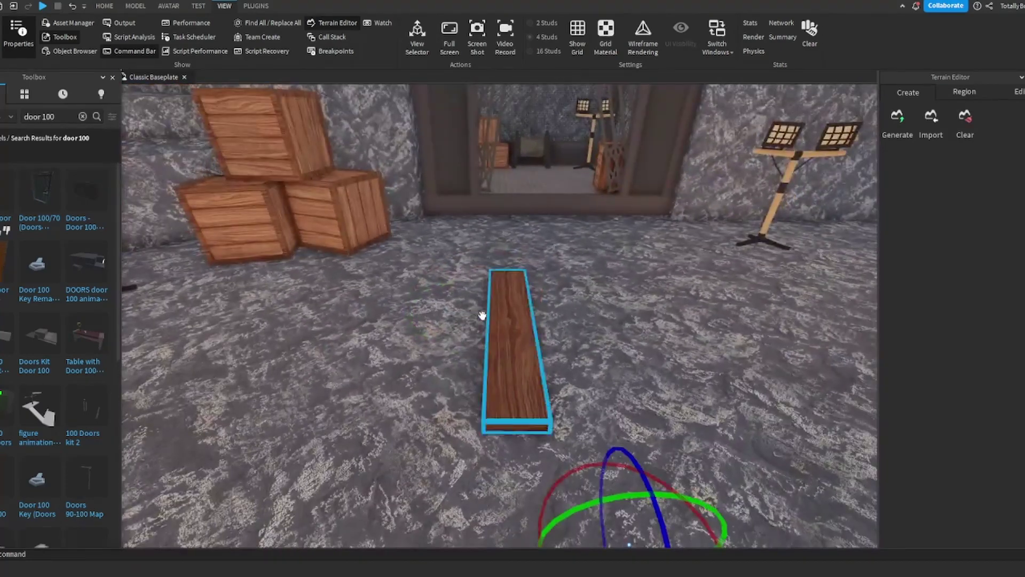
- Place the loose plank at an angle beside the crates near the entrance and duplicate it for another spot
left_click(75, 6)
left_click_drag(528, 352, 549, 337)
key("d")
key("ctrl+d")
key("s")
right_click_drag(549, 337, 549, 337)
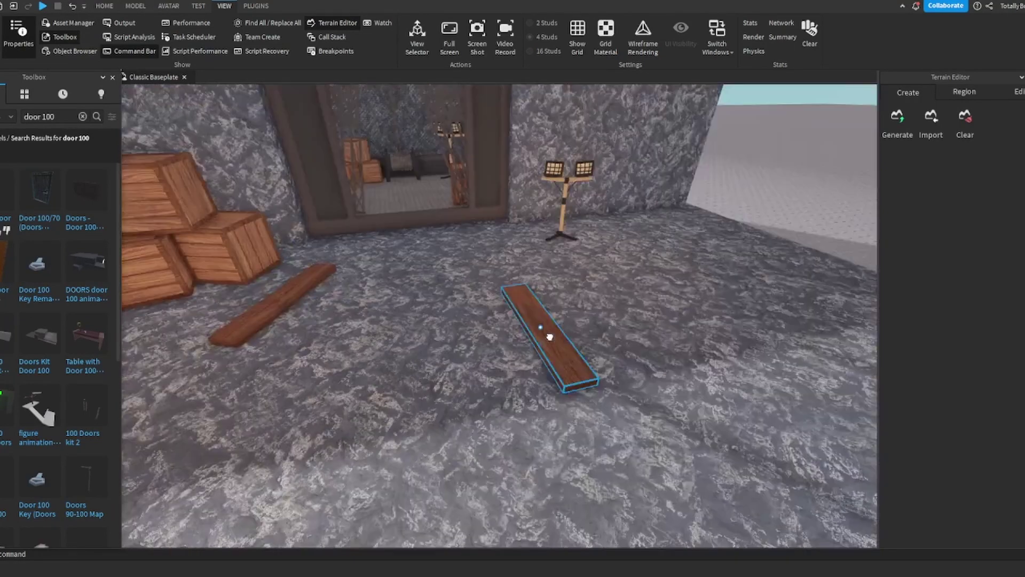
- Lay the copied plank at an angle on the floor beside the three crates in the room's middle
left_click_drag(549, 337, 531, 335)
right_click_drag(549, 336, 531, 334)
left_click_drag(531, 334, 623, 362)
left_click_drag(615, 433, 628, 434)
key("d")
key("s")
- Turn the wooden beam frame, move it onto the limestone floor in front of the entrance, and close the Toolbox
left_click(668, 175)
left_click_drag(892, 293, 893, 295)
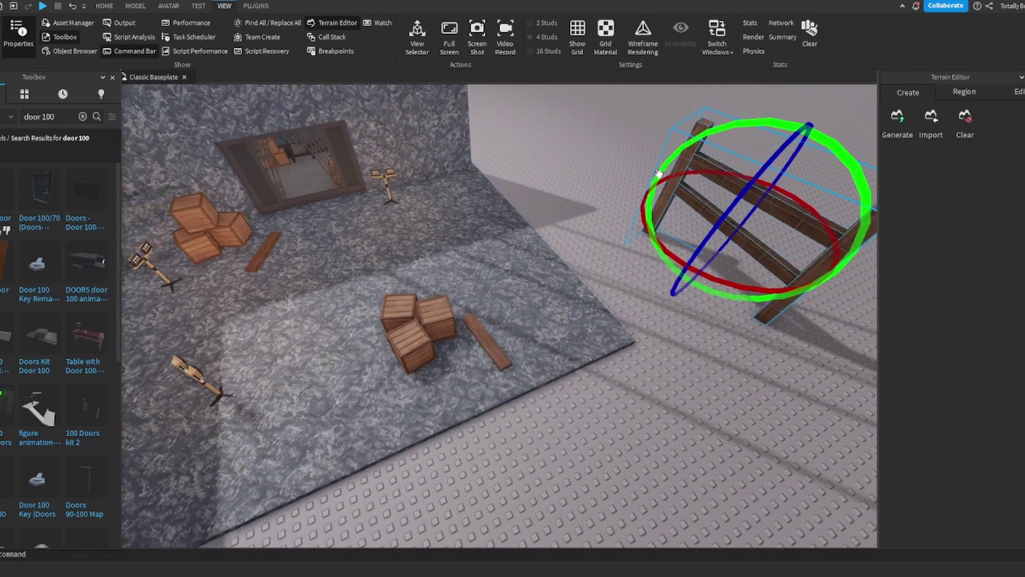
left_click_drag(705, 163, 428, 283)
key("w")
left_click(642, 243)
left_click(112, 78)
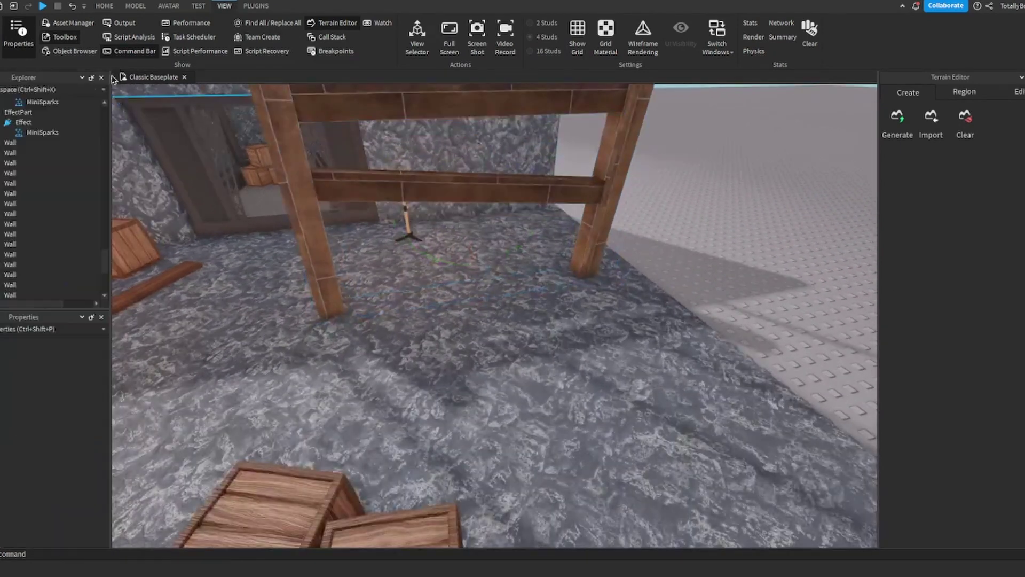
- Select the frame's two posts and two crossbeams and shift them back toward the light beside the entrance
left_click(281, 124)
left_click(389, 98)
left_click(346, 194, "shift")
left_click(306, 199, "shift")
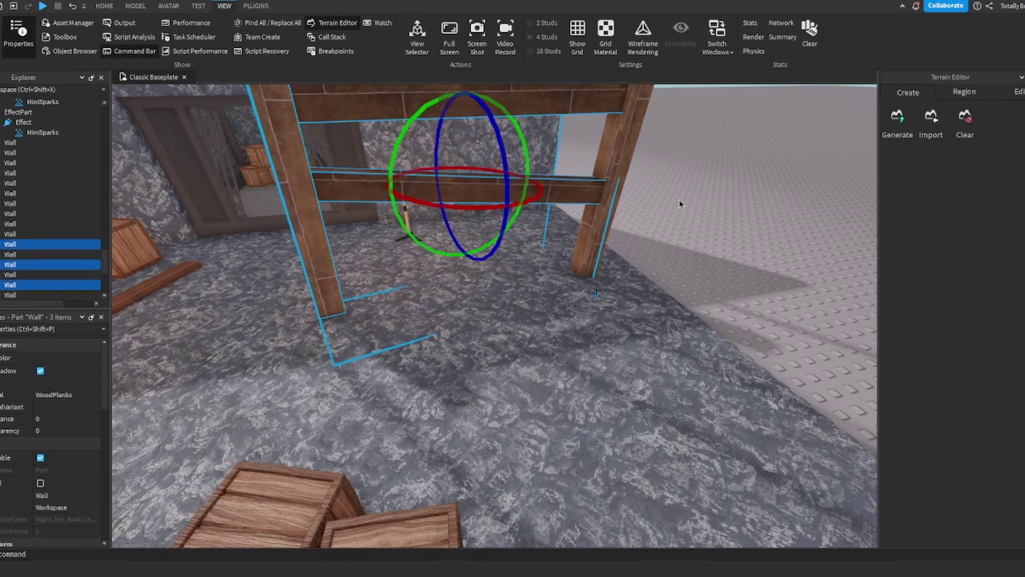
left_click_drag(605, 193, 558, 262, "shift")
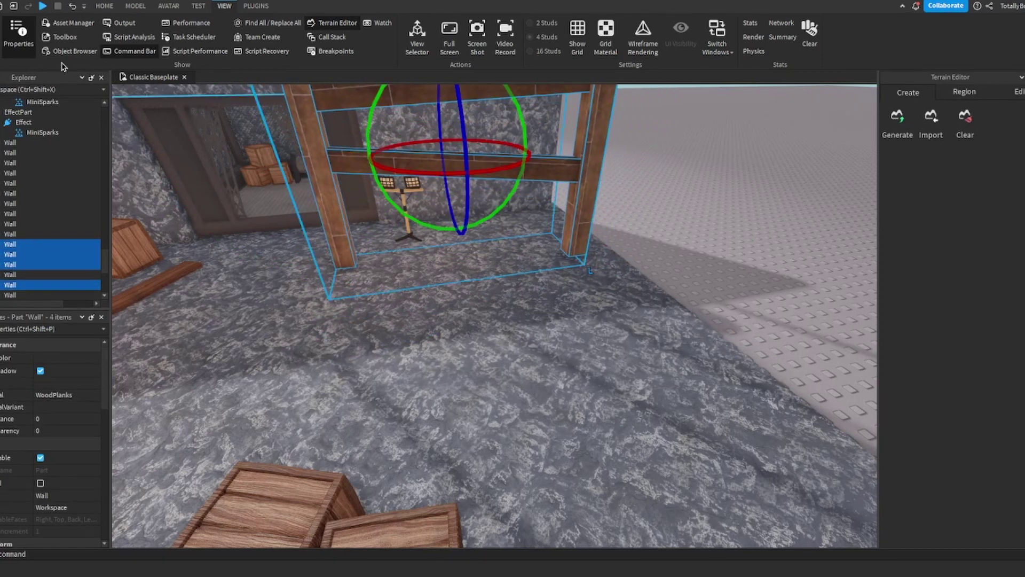
- Adjust the height of the wooden frame with the Move tool so its posts rest on the rock floor
left_click(104, 8)
left_click(74, 37)
left_click(73, 36)
left_click(73, 36)
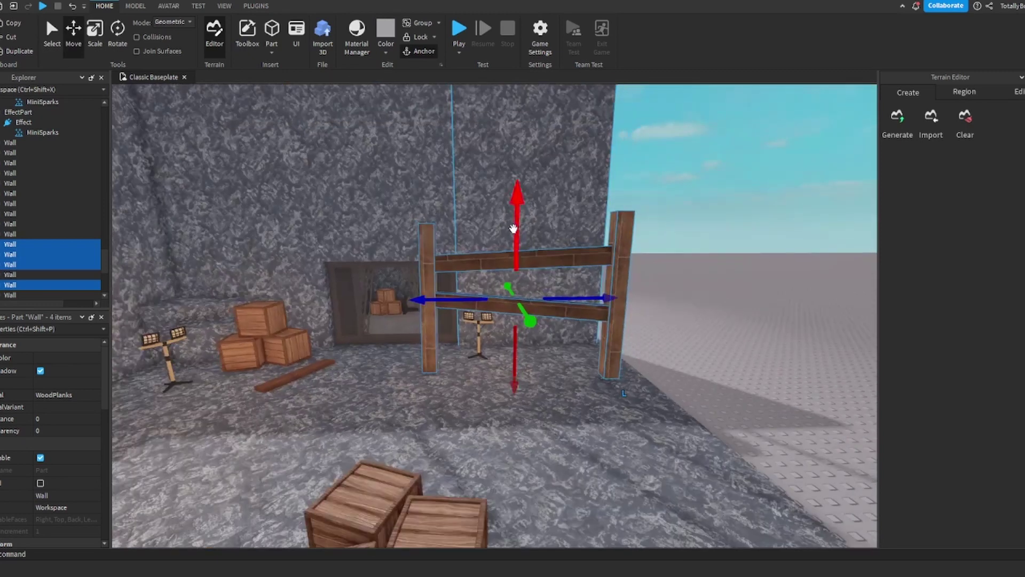
left_click_drag(513, 228, 460, 335)
- Duplicate the wooden frame, rotate the copy and stand it near the side wall by the entrance crates
key("ctrl+d")
key("a")
key("r")
key("r")
key("r")
key("a")
right_click_drag(460, 335, 424, 286)
- Duplicate the copied frame's post nearest the side wall and stand the new post near the room's open front edge
left_click(480, 244)
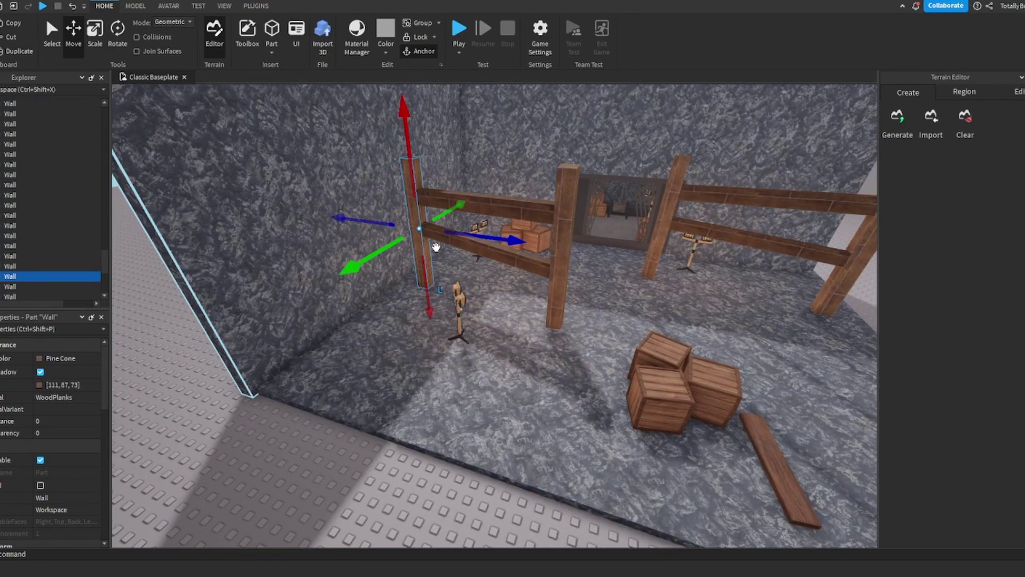
key("ctrl+d")
left_click_drag(423, 214, 609, 366)
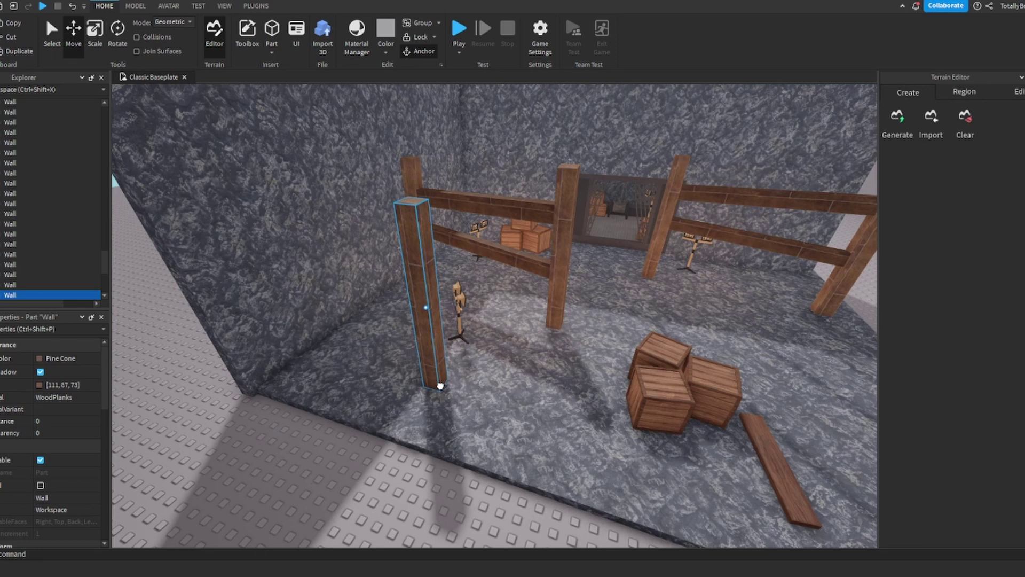
left_click_drag(440, 386, 447, 369)
- Duplicate the copied frame's lower crossbeam and rotate the new beam toward the separate post, dismissing the Save Game dialog
right_click_drag(502, 259, 502, 259)
key("w")
key("ctrl+d")
key("ctrl+s")
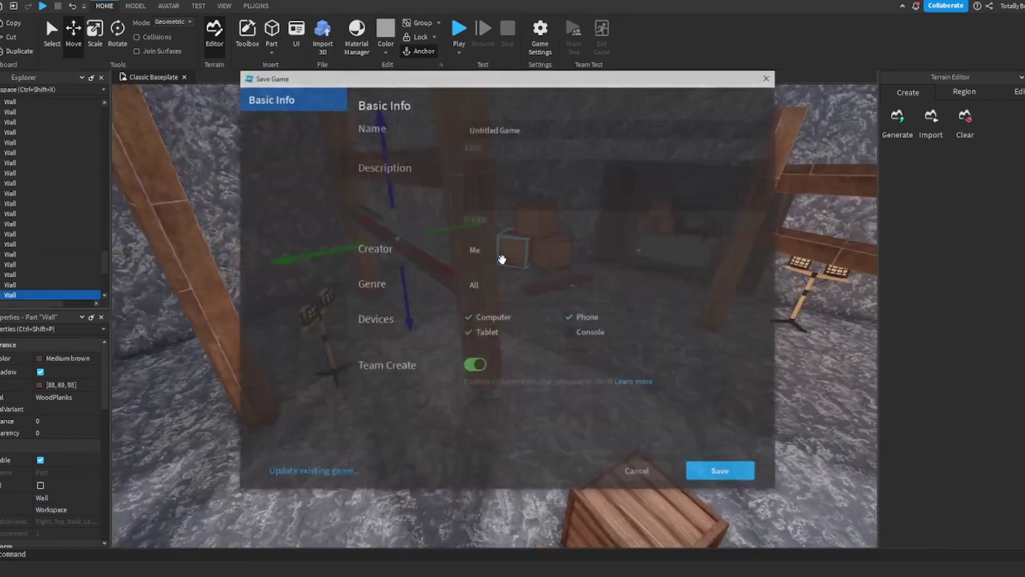
left_click(778, 74)
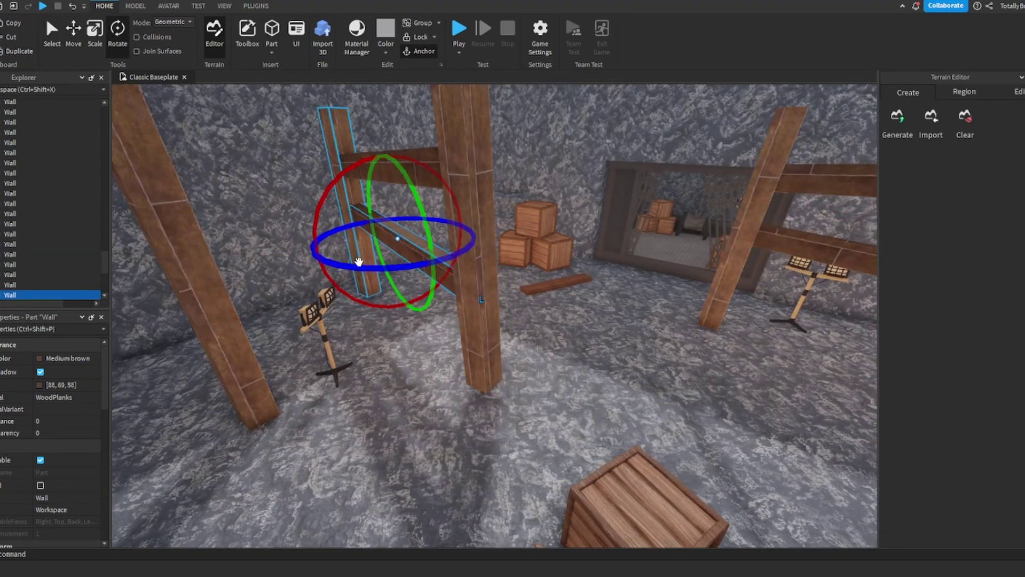
left_click_drag(359, 262, 442, 255)
key("s")
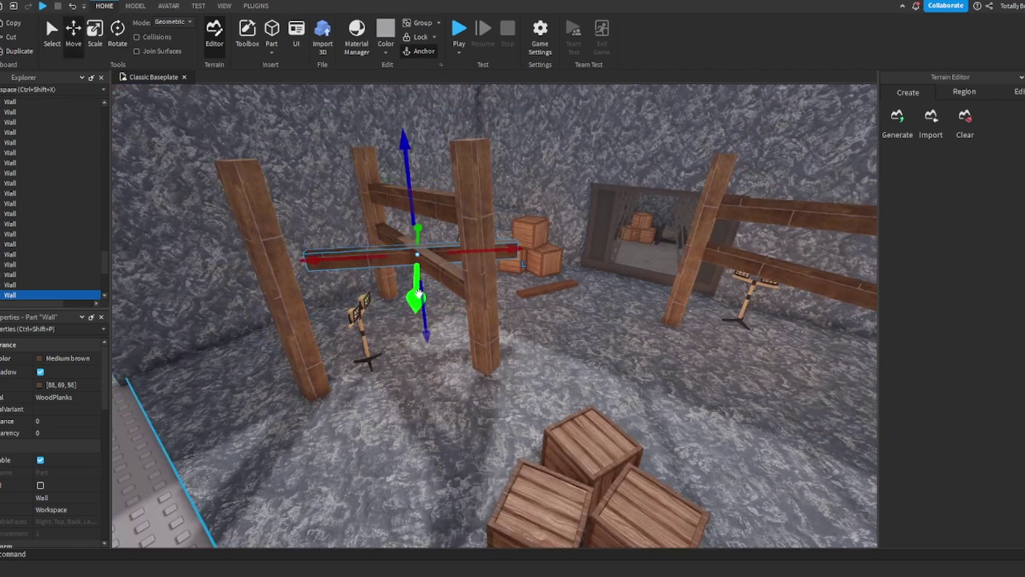
- Lower the new crossbeam and stretch it at a slant so it joins the separate post to the frame
left_click_drag(418, 292, 423, 348)
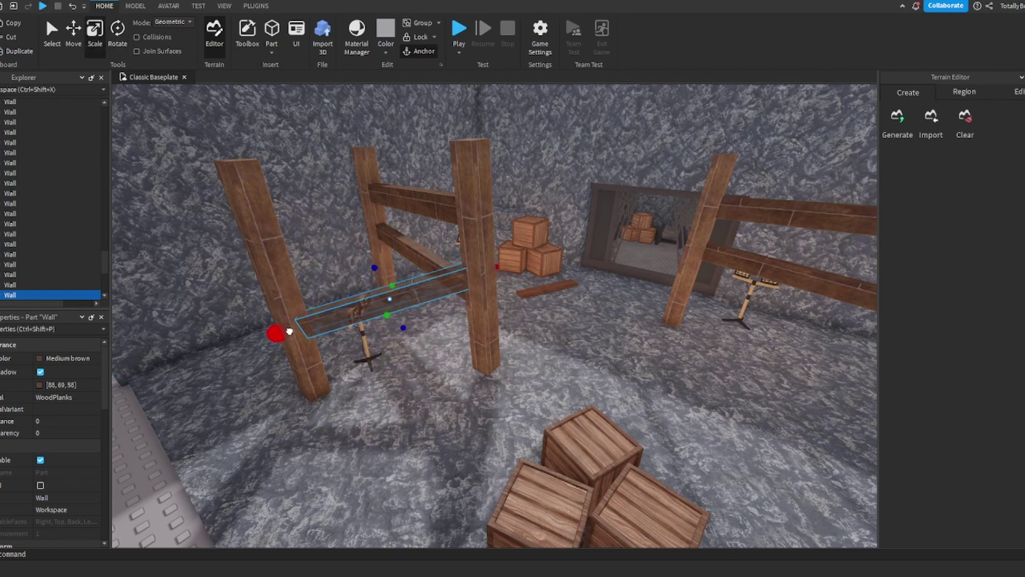
left_click(255, 409)
key("s")
left_click(224, 494)
- Duplicate the limestone floor slab and raise the copy above the wooden frames as the room's ceiling
left_click(423, 396)
key("w")
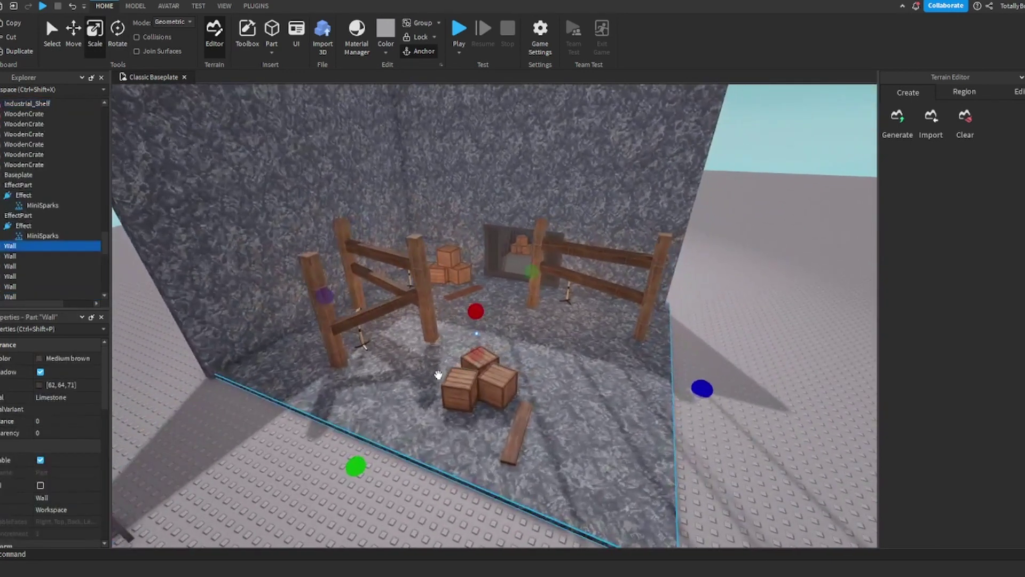
key("ctrl+2")
scroll(455, 297, "up", 3)
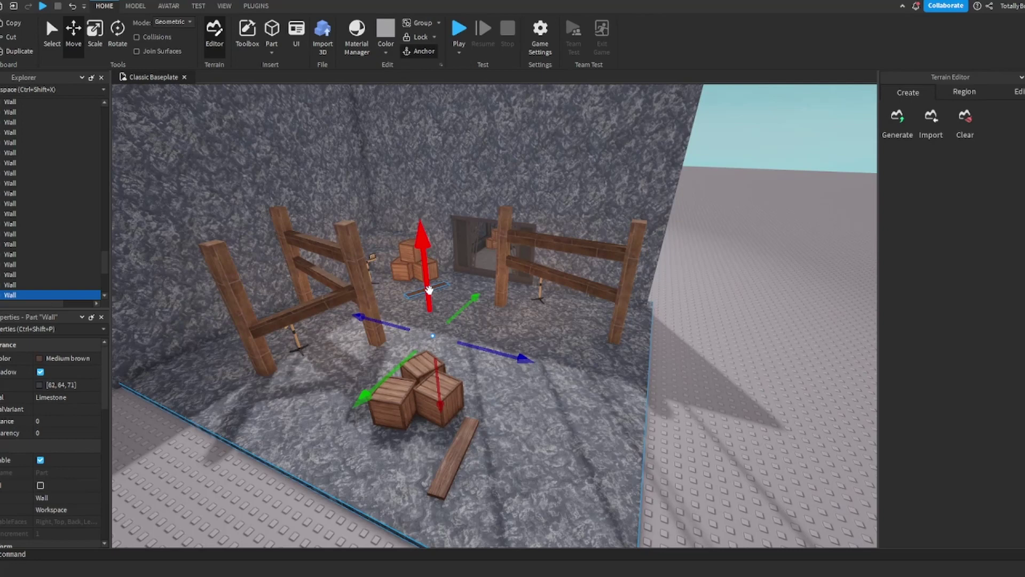
left_click_drag(429, 289, 405, 167)
right_click_drag(465, 246, 467, 256)
key("w")
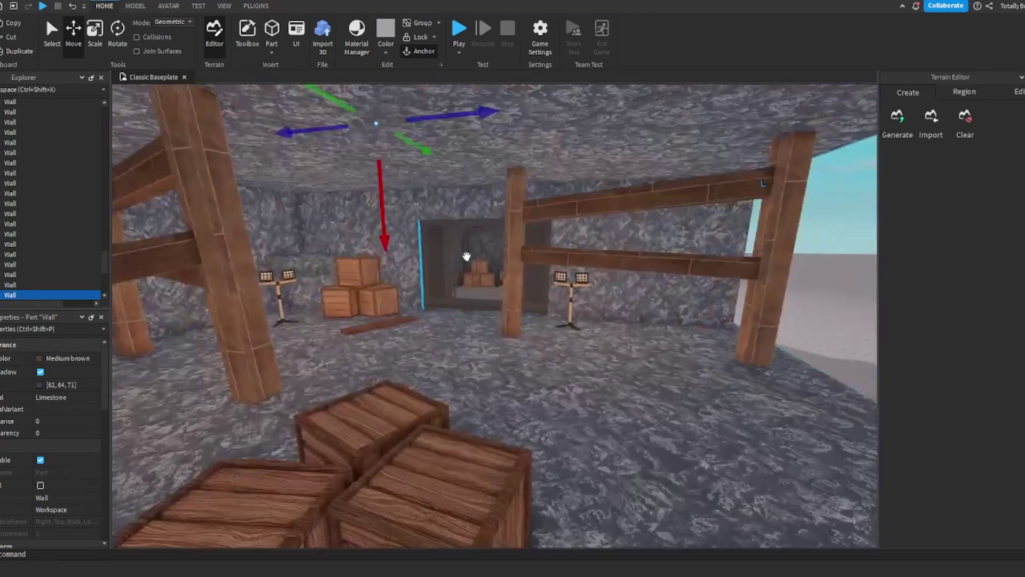
- Move the industrial shelf from the baseplate into the room, between the side wall and the wooden frame
scroll(389, 403, "down", 8)
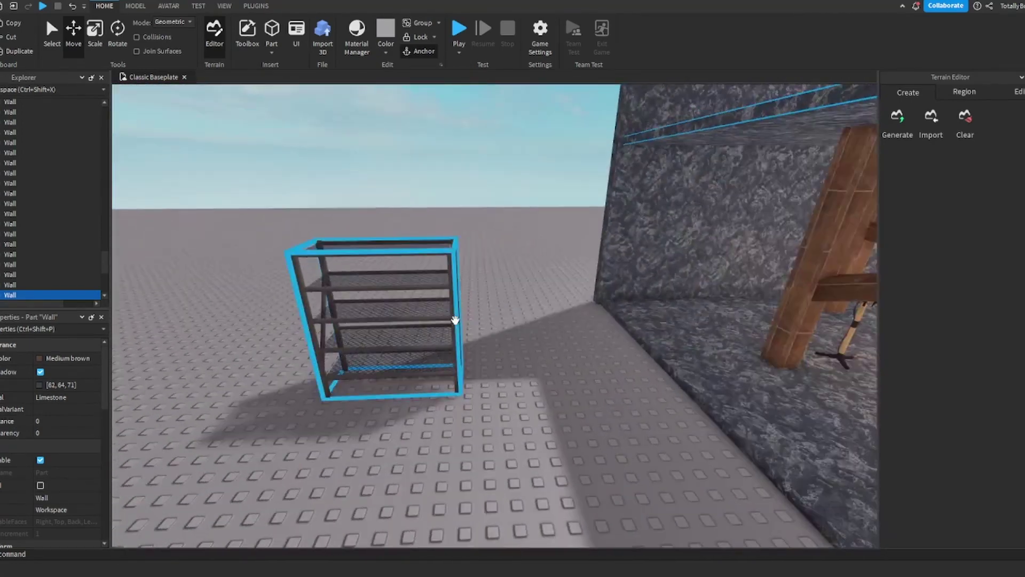
left_click_drag(385, 331, 538, 343)
scroll(556, 343, "up", 5)
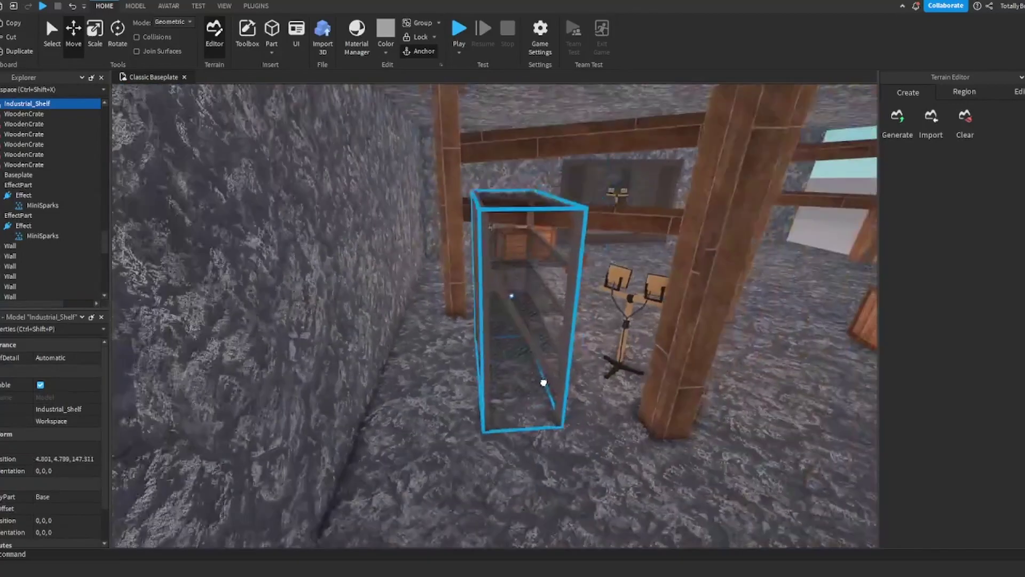
- Duplicate the industrial shelf, place the copy beside the wooden frame across the room and rotate it at a slight angle
key("ctrl+d")
left_click_drag(473, 325, 526, 335)
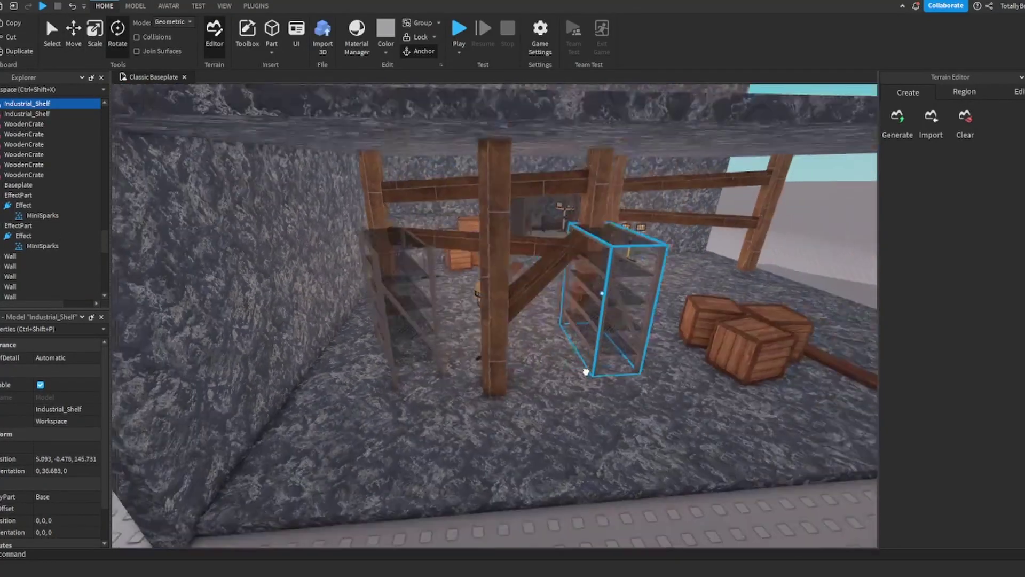
left_click_drag(586, 370, 622, 349)
key("ctrl+4")
left_click_drag(504, 283, 489, 271)
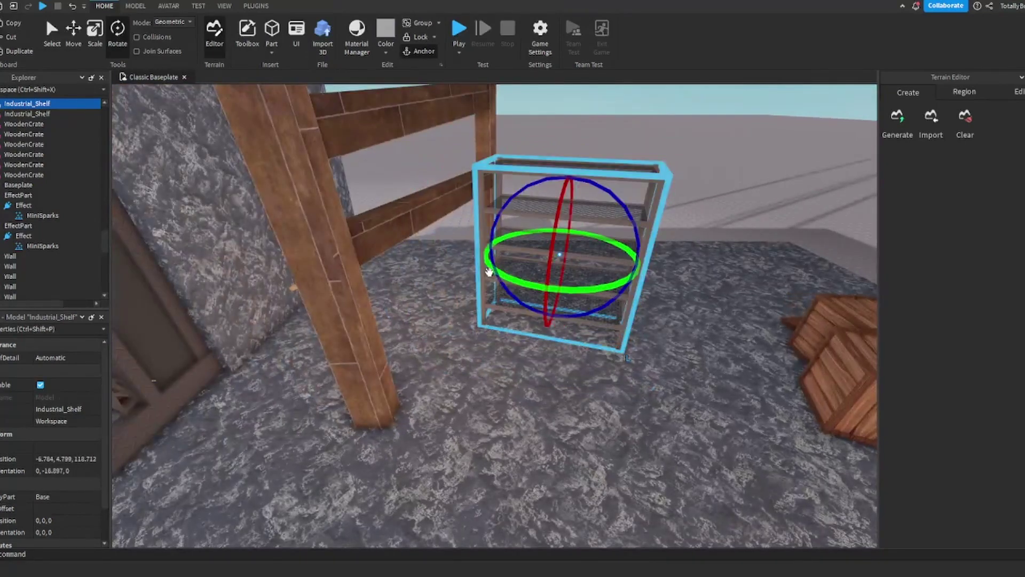
key("ctrl+d")
left_click_drag(550, 206, 511, 422)
key("Delete")
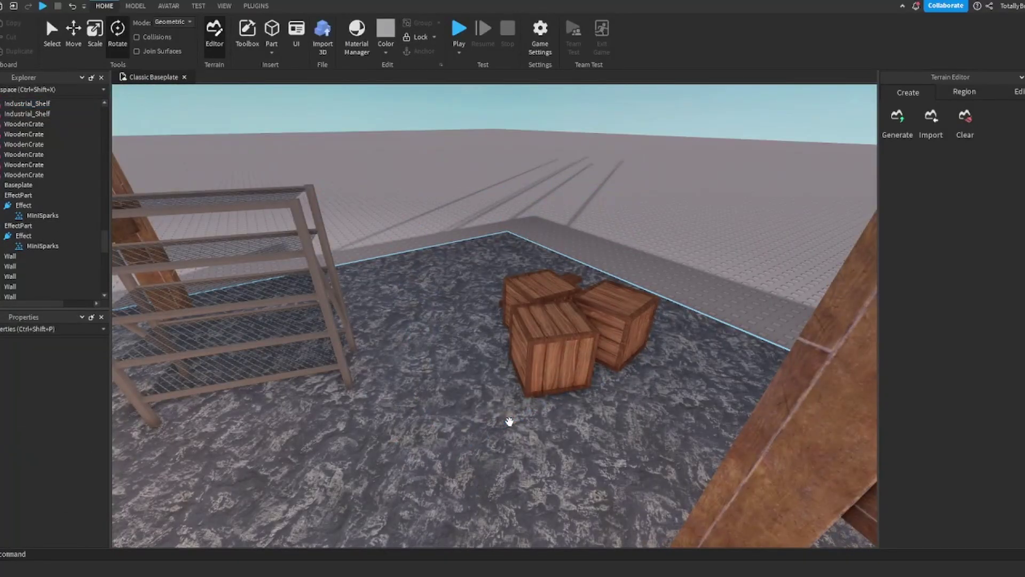
- Duplicate a wooden crate from the front stack and set one copy beside each industrial shelf
right_click_drag(515, 357, 518, 355)
left_click(577, 346)
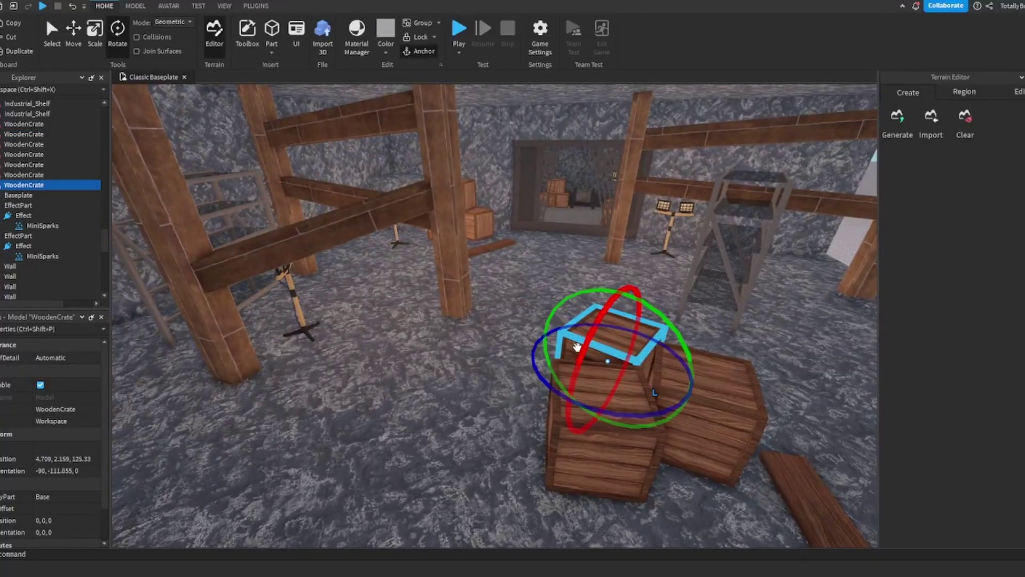
left_click_drag(615, 348, 617, 316)
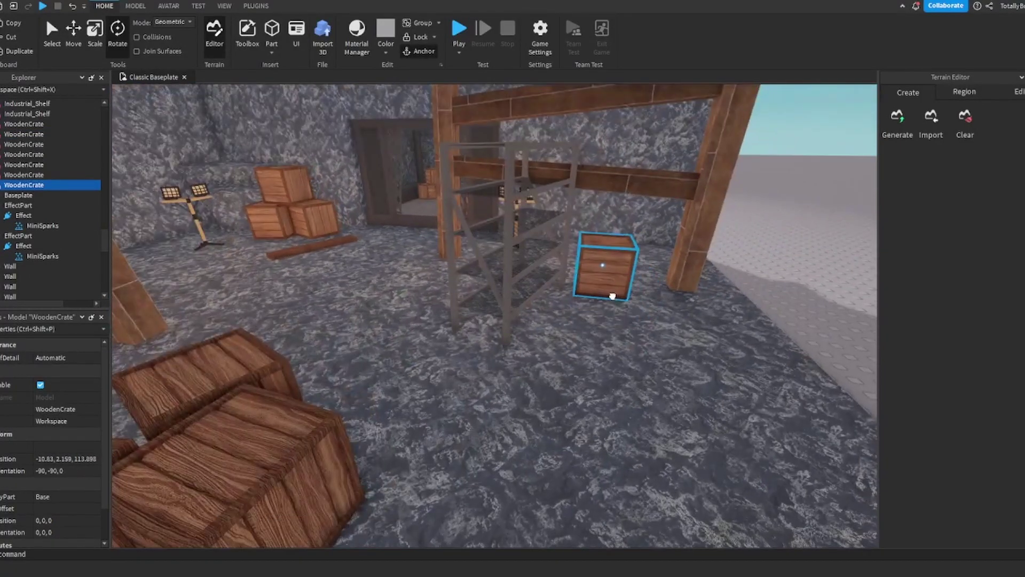
key("ctrl+d")
right_click_drag(596, 298, 598, 296)
left_click_drag(600, 268, 342, 347)
- Duplicate an industrial light and stand the copy near the open front edge beside the plank
left_click(513, 321)
scroll(534, 267, "up", 2)
left_click_drag(509, 94, 558, 458)
scroll(459, 374, "down", 3)
- Duplicate the limestone side wall and move the copy across to close the opposite open side of the room
left_click(362, 286)
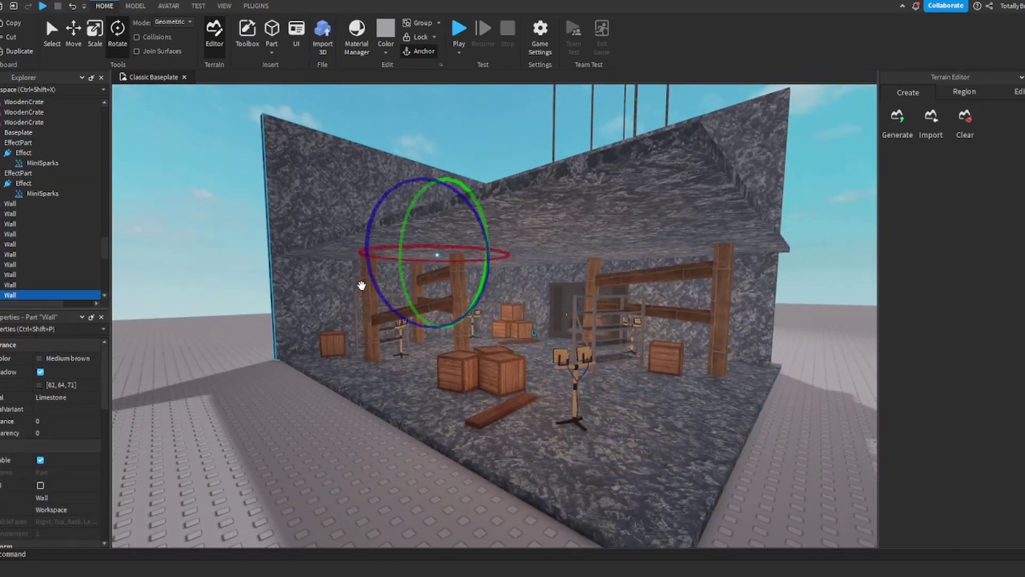
key("s")
left_click(73, 37)
key("ctrl+d")
left_click_drag(490, 251, 823, 312)
key("w")
key("a")
- Duplicate the wall around the entrance opening and move the copy out to close the room's open front
left_click(599, 278)
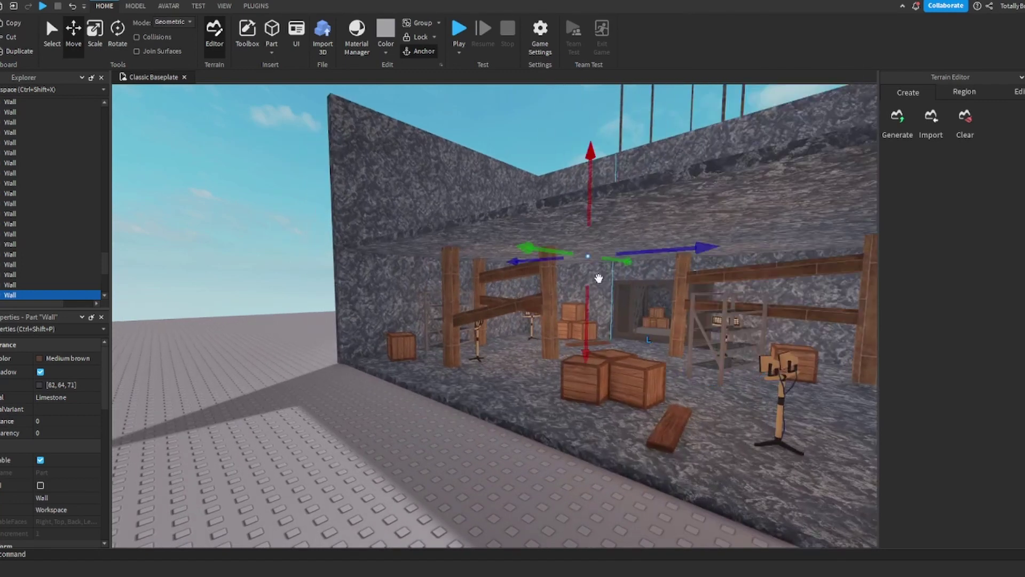
left_click_drag(538, 249, 321, 247)
key("d")
key("s")
left_click_drag(342, 209, 689, 315)
key("d")
key("s")
- Stretch the new limestone wall at the outer corner so it meets the neighbouring wall
left_click(501, 261)
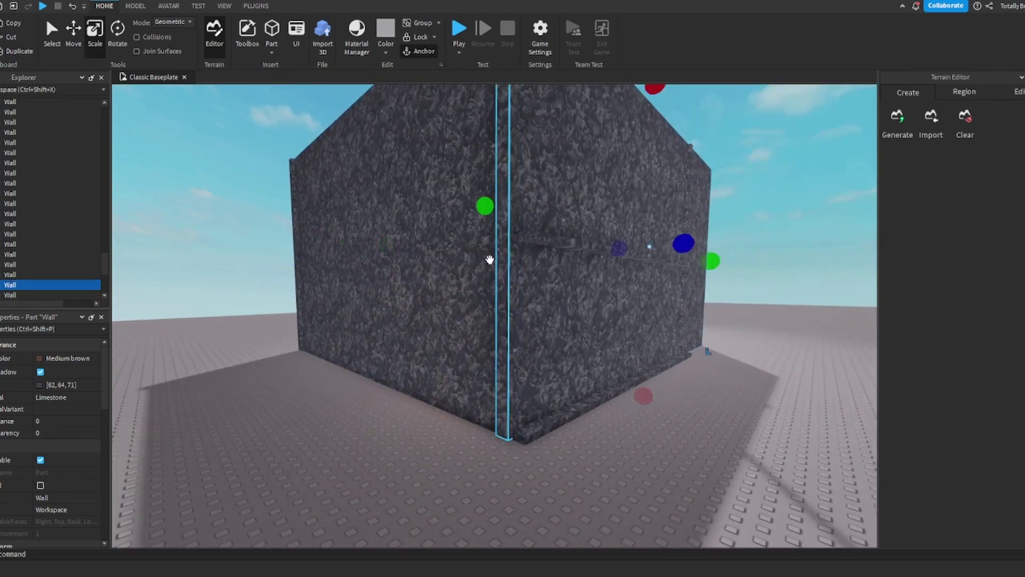
left_click_drag(488, 204, 495, 191)
left_click(272, 246)
- Duplicate the two rock ledges in the corner behind the stacked crates
key("w")
right_click_drag(322, 268, 323, 268)
key("s")
key("a")
right_click_drag(522, 336, 521, 337)
key("w")
right_click_drag(440, 313, 440, 314)
left_click(480, 241)
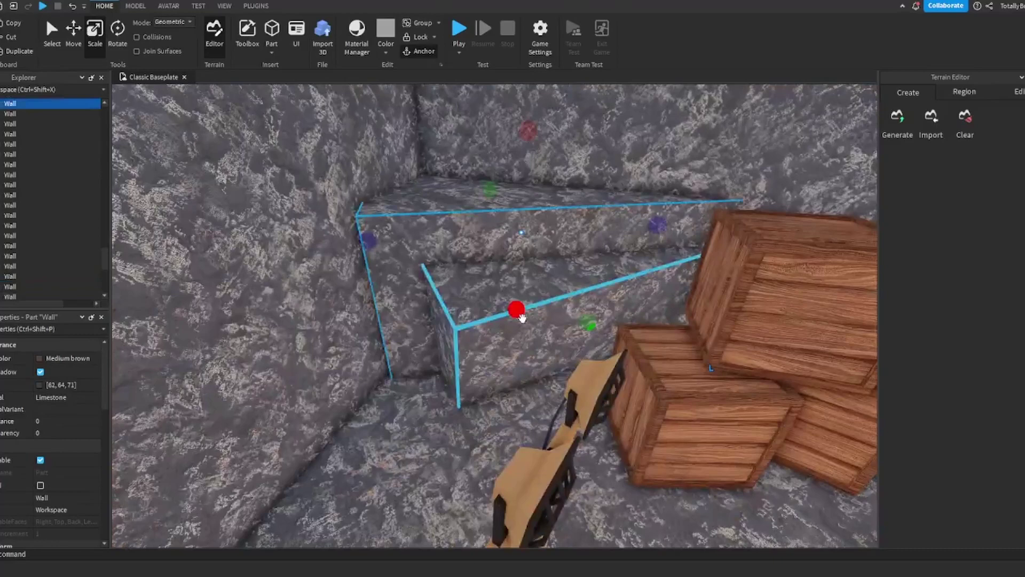
key("ctrl+d")
- Move the duplicated ledge pair across the room against the new limestone wall near the shelf
left_click_drag(485, 316, 531, 373)
right_click_drag(530, 373, 531, 374)
left_click_drag(531, 374, 512, 364)
right_click_drag(512, 365, 512, 365)
key("w")
left_click_drag(511, 364, 364, 324)
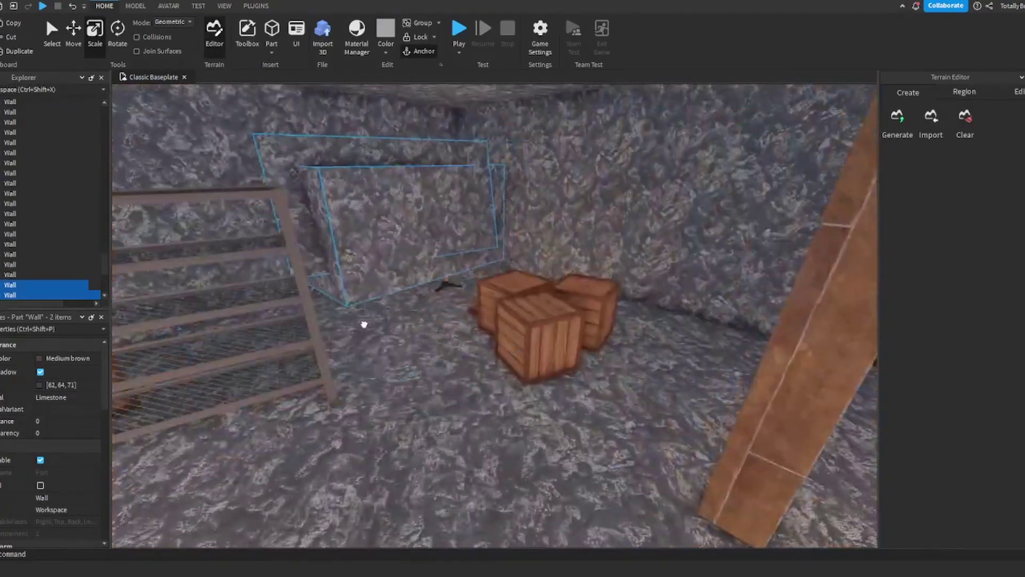
- Rotate the duplicated ledge pair to line up with the new limestone wall
left_click(118, 32)
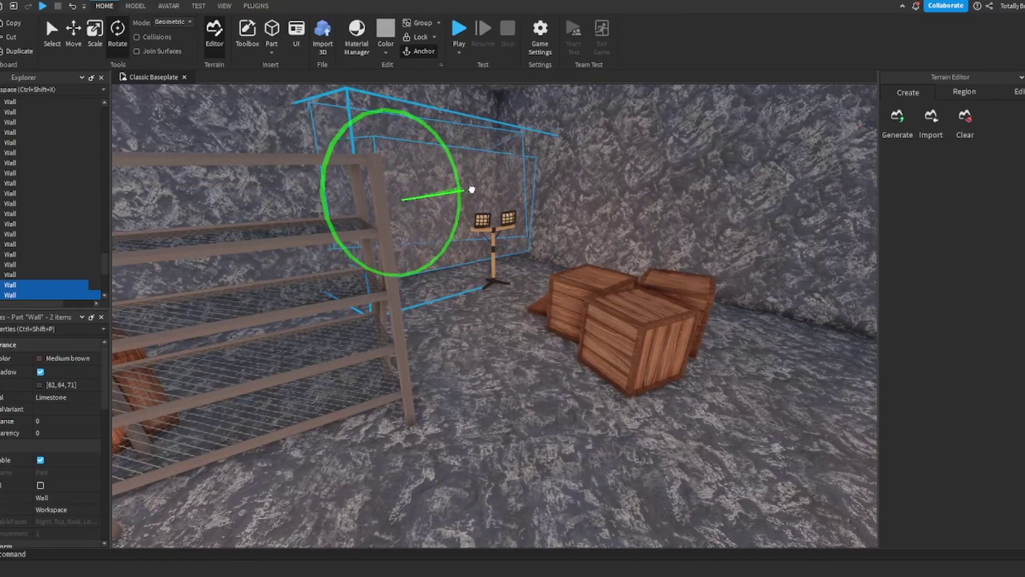
left_click_drag(460, 202, 461, 202)
key("d")
- Shift the duplicated ledge pair along the new wall behind the front crates, toward the wooden frame
left_click(73, 33)
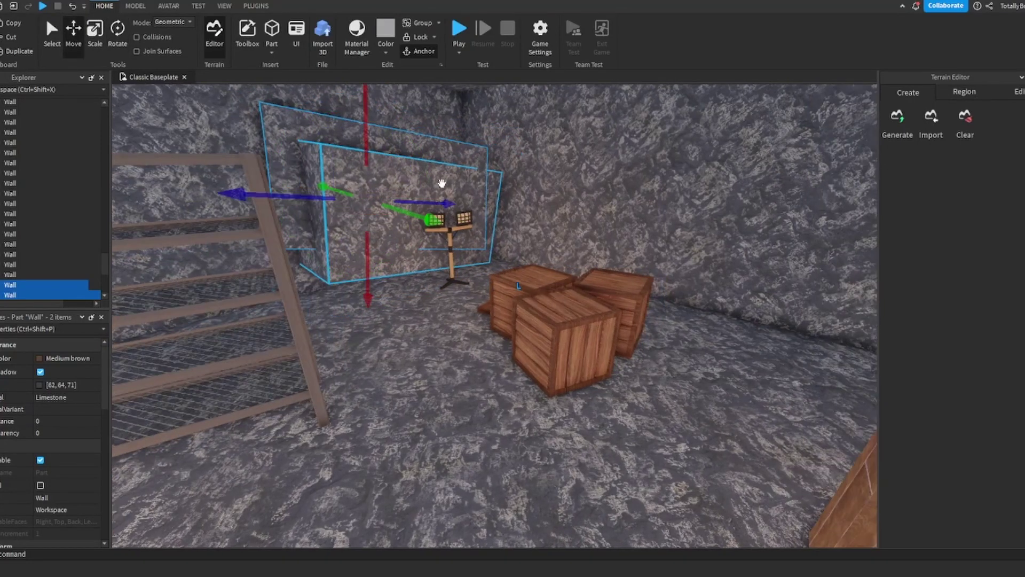
left_click_drag(372, 127, 543, 405)
key("s")
key("s")
right_click_drag(544, 405, 543, 405)
left_click_drag(544, 405, 581, 381)
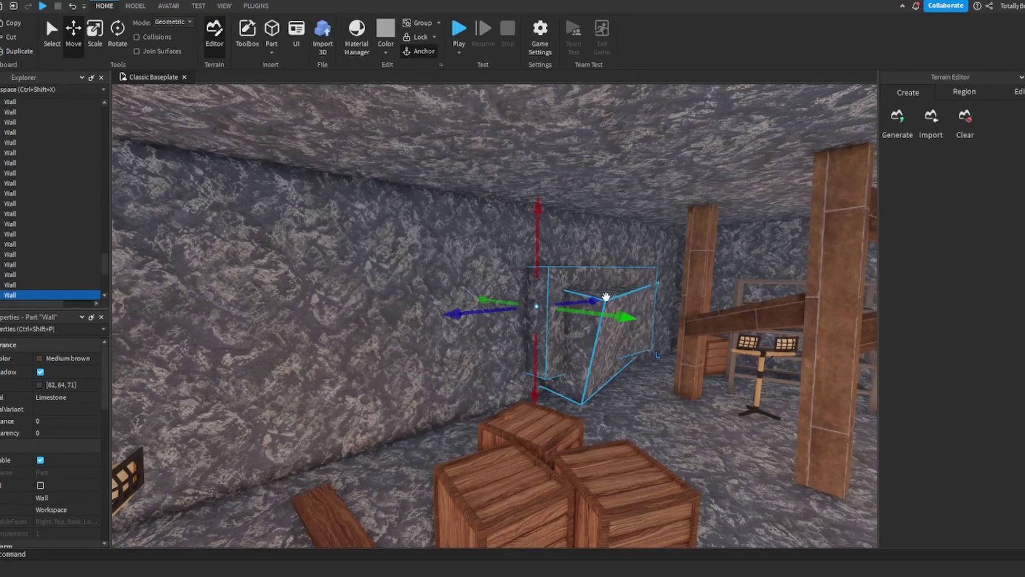
- Reposition the individual ledges so they sit staggered on the floor against the new wall
left_click_drag(552, 260, 548, 300)
left_click_drag(572, 338, 511, 385)
key("d")
left_click(117, 38)
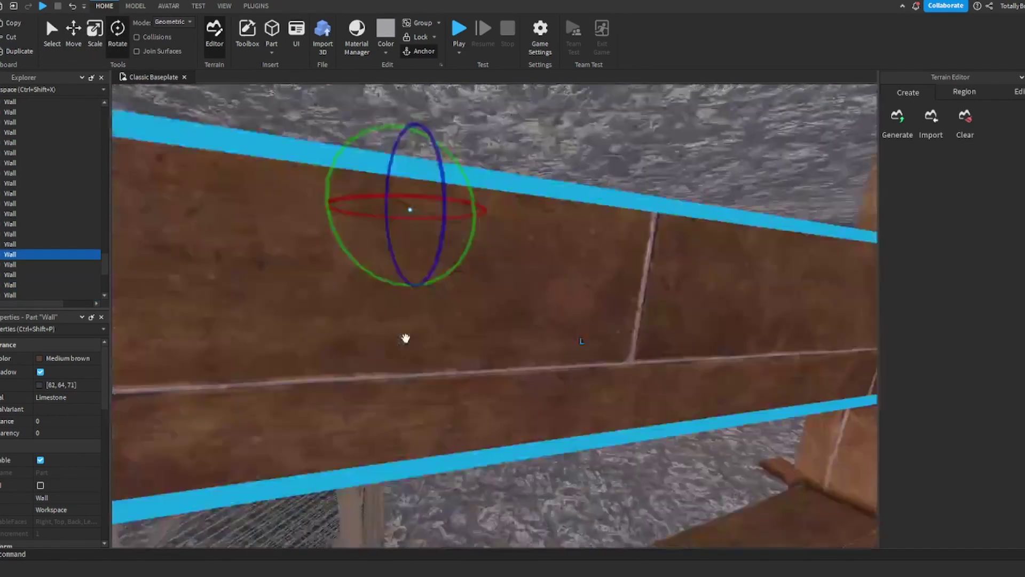
key("s")
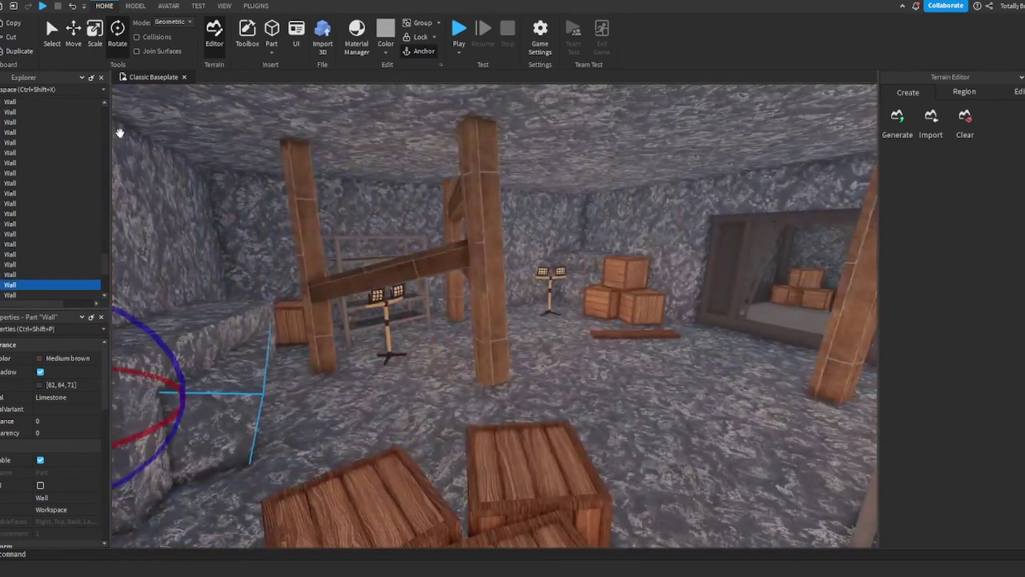
- Set the Lighting service's Ambient and OutdoorAmbient colours to black (0, 0, 0)
scroll(105, 291, "down", 5)
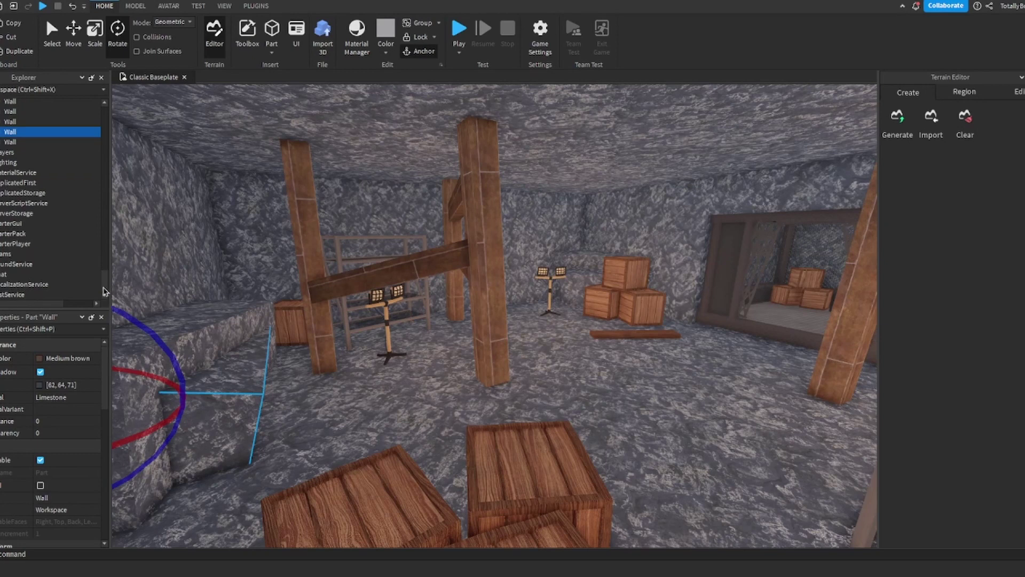
left_click(4, 163)
left_click(46, 361)
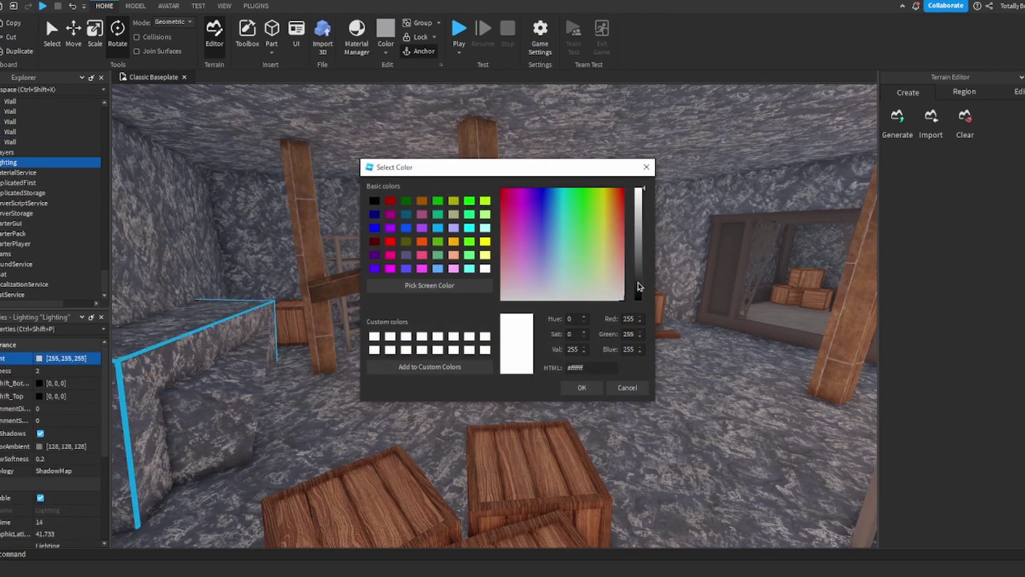
left_click_drag(639, 287, 639, 295)
left_click(592, 389)
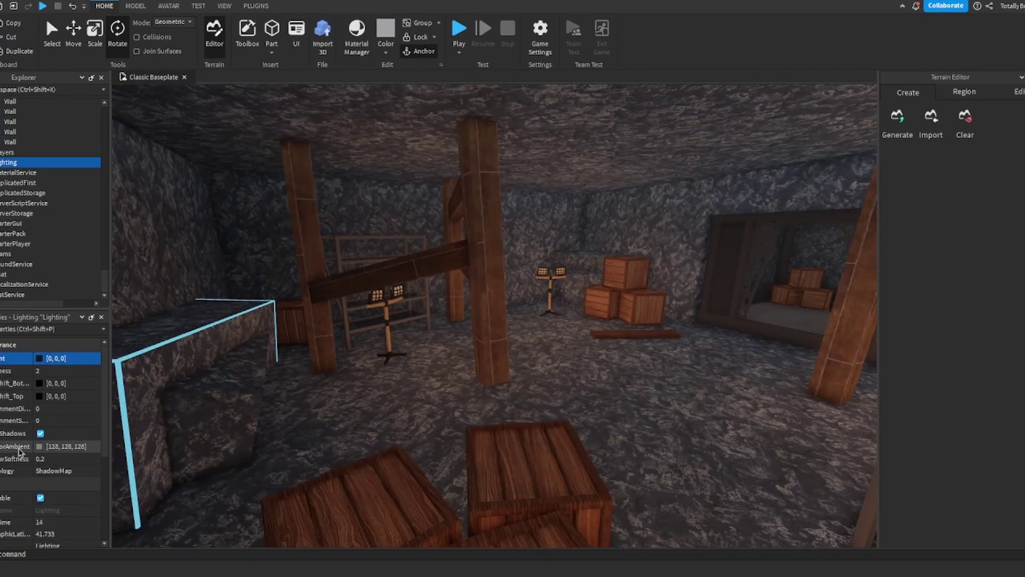
left_click(47, 446)
left_click(562, 390)
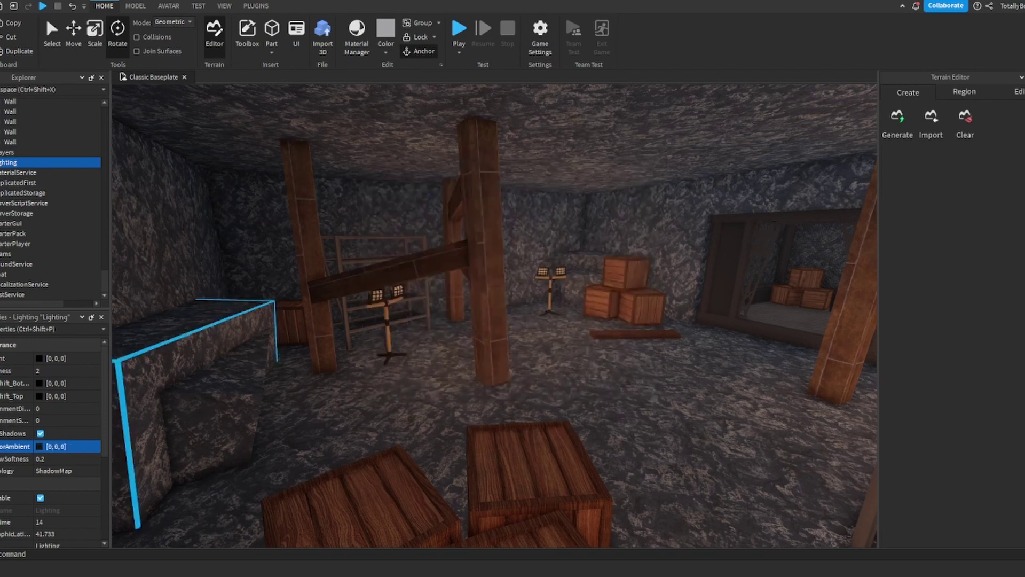
- Set the Lighting service's ClockTime to 0
scroll(57, 367, "down", 5)
left_click(24, 329)
key("BackSpace")
key("BackSpace")
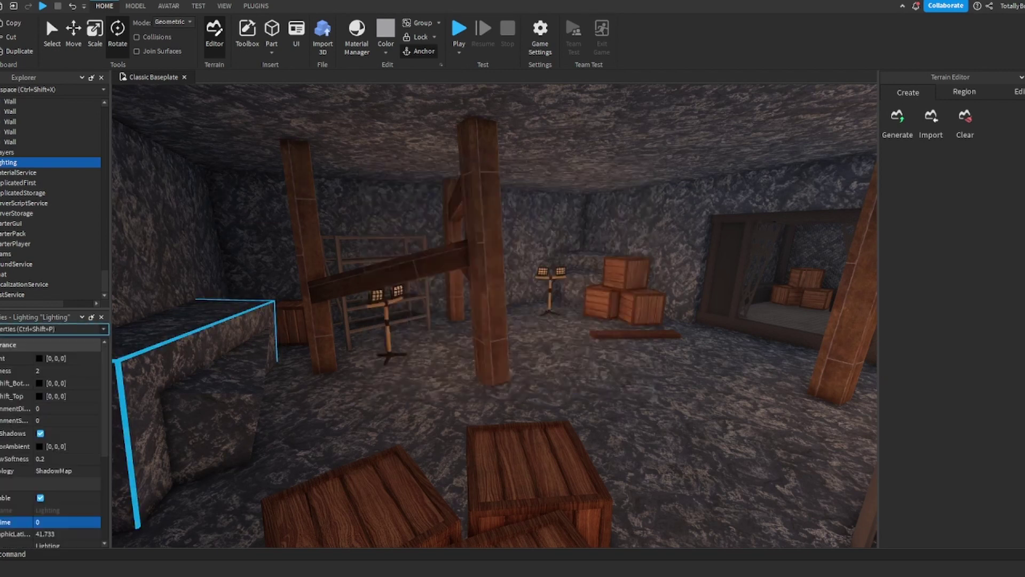
- Set the Lighting fog colour to black (0, 0, 0) and FogEnd to 200
scroll(42, 480, "down", 2)
scroll(41, 483, "up", 2)
scroll(40, 487, "down", 4)
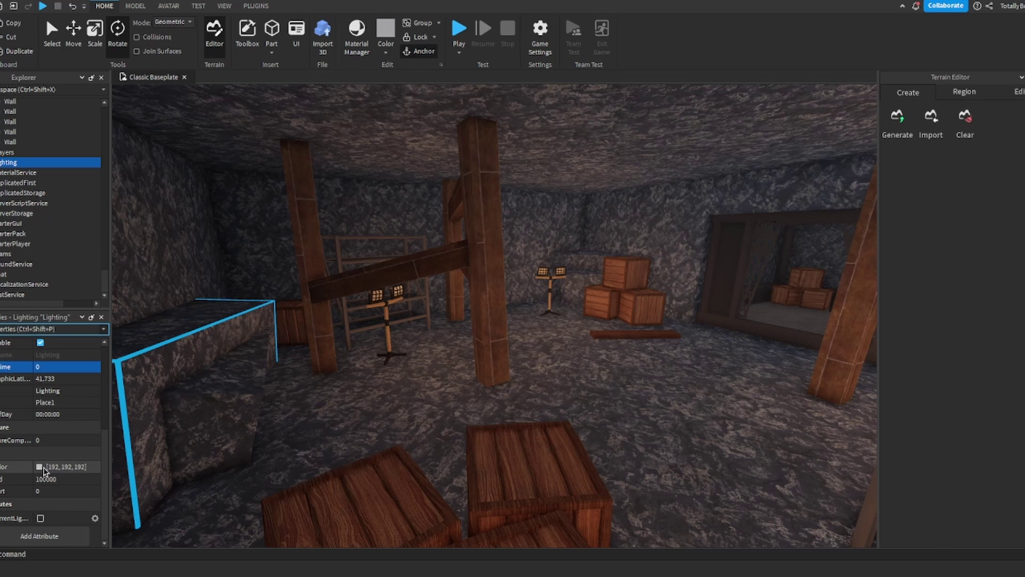
left_click(45, 468)
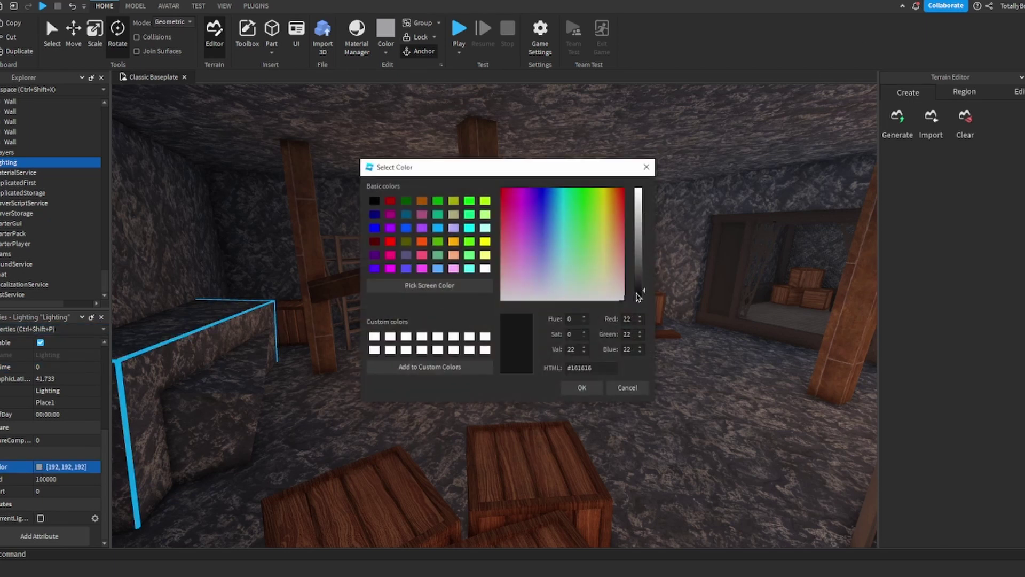
left_click(565, 388)
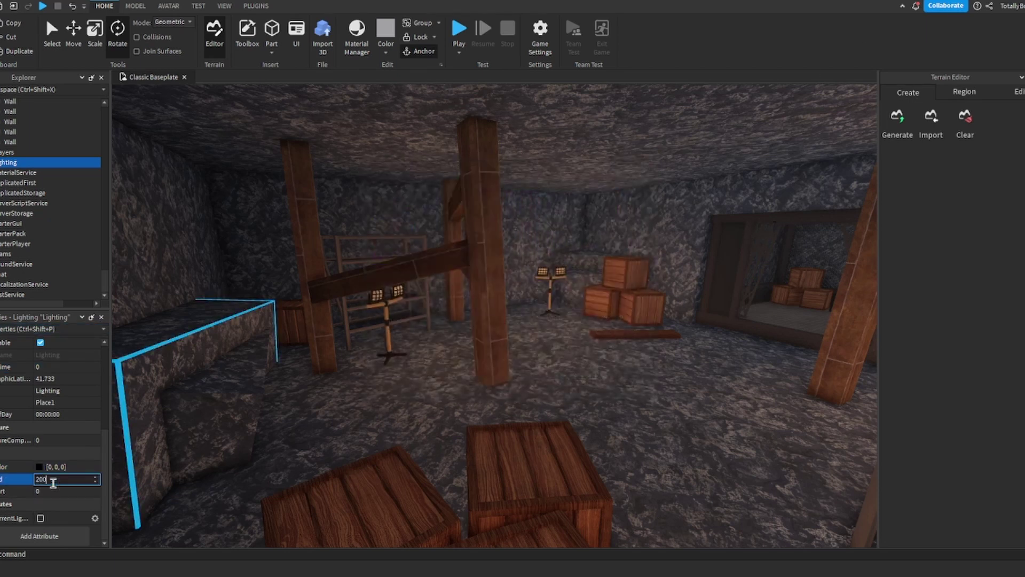
key("Return")
- Change the Lighting service's Technology from ShadowMap and inspect the relit room up to the elevator interior
scroll(32, 385, "up", 5)
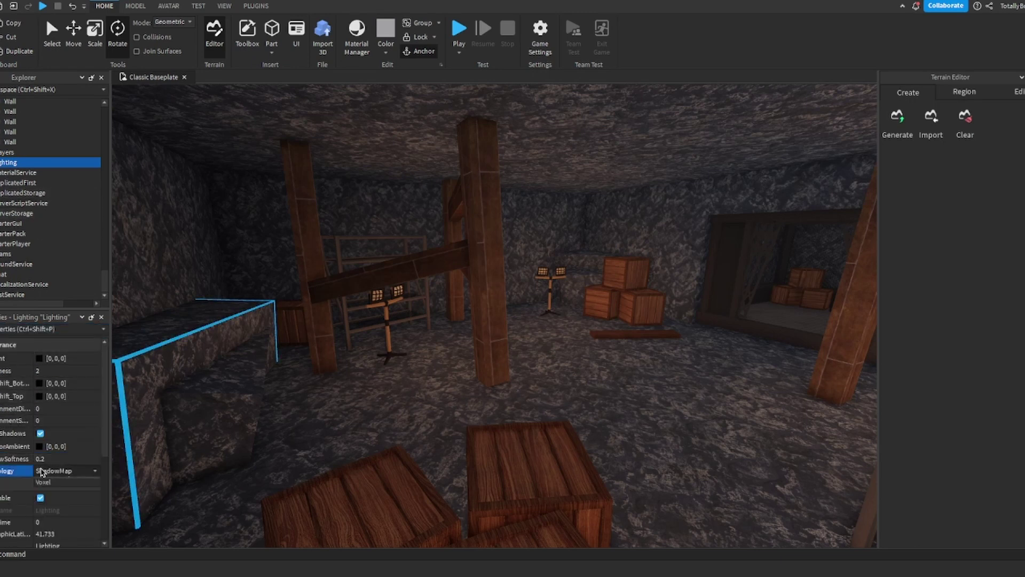
left_click(45, 491)
right_click_drag(415, 345, 448, 262)
key("w")
key("s")
key("w")
key("s")
key("w")
key("w")
- Try deleting the elevator car's invisible light part, and undo the deletion
left_click(448, 263)
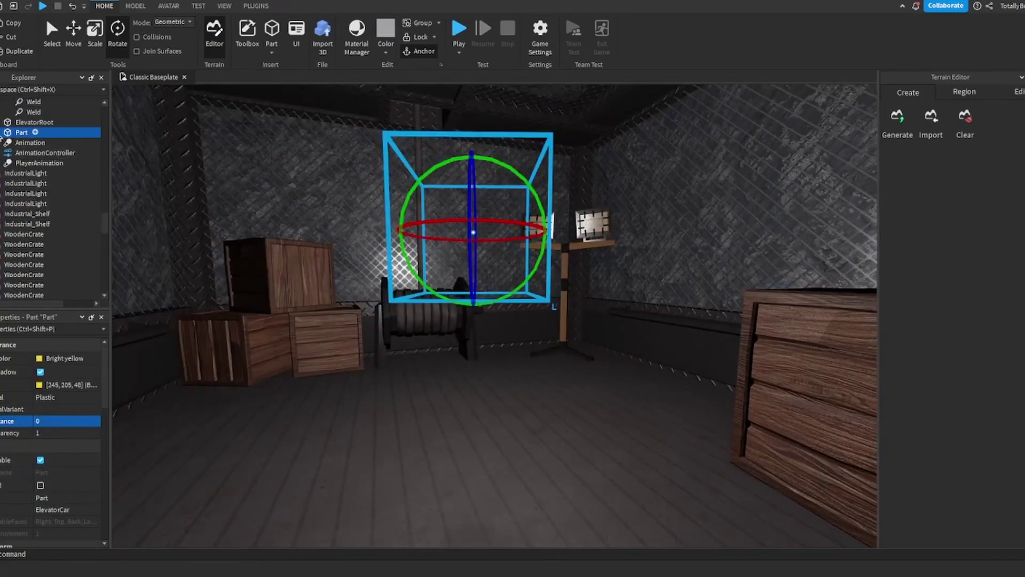
left_click(3, 142)
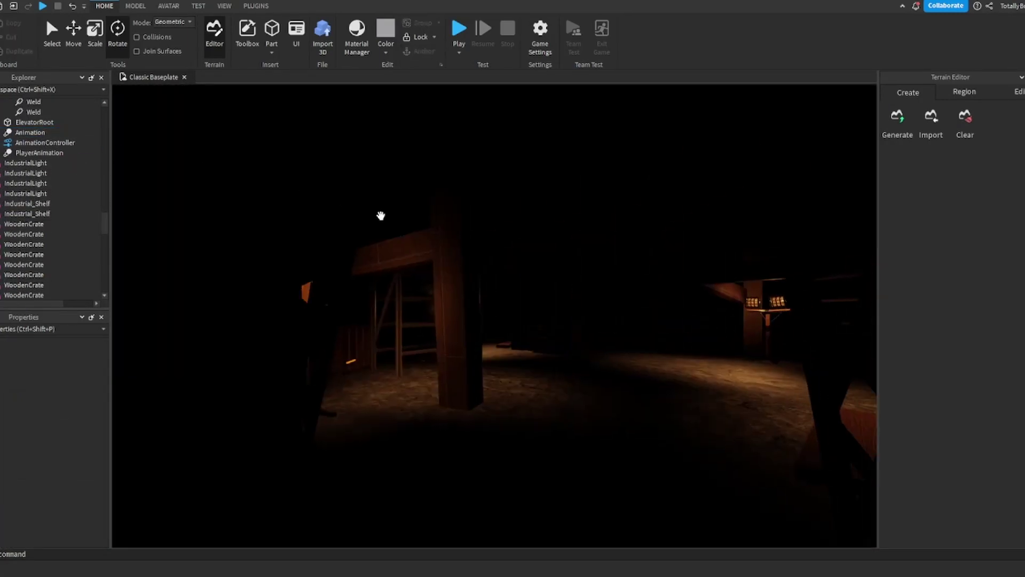
mouse_move(380, 215)
right_mouse_down()
mouse_move(362, 208)
mouse_move(373, 219)
right_mouse_up()
key("s")
left_click(73, 7)
- Set the elevator PointLight's colour to warm orange (255, 169, 70) and its range to 10
key("s")
key("w")
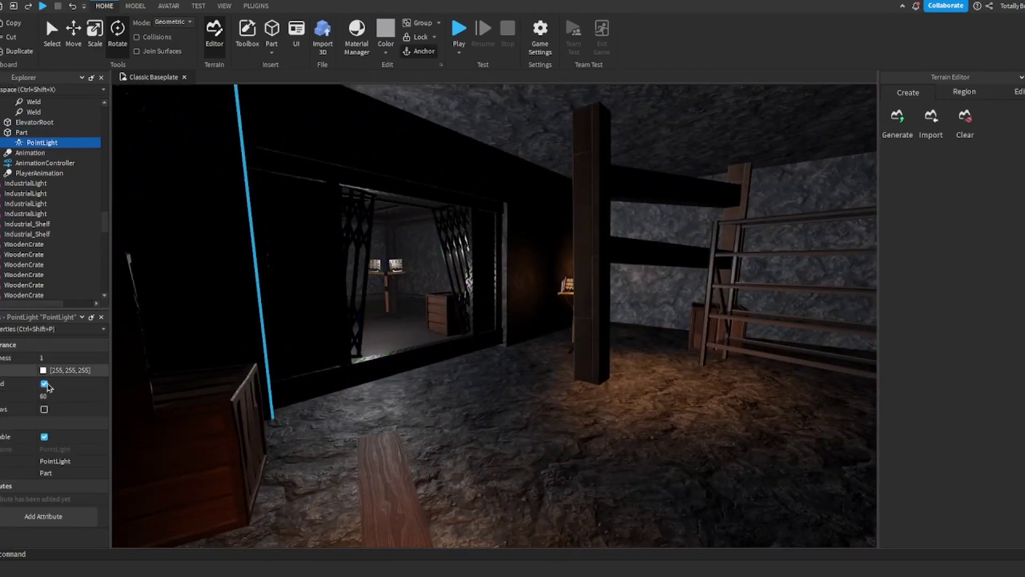
type("12")
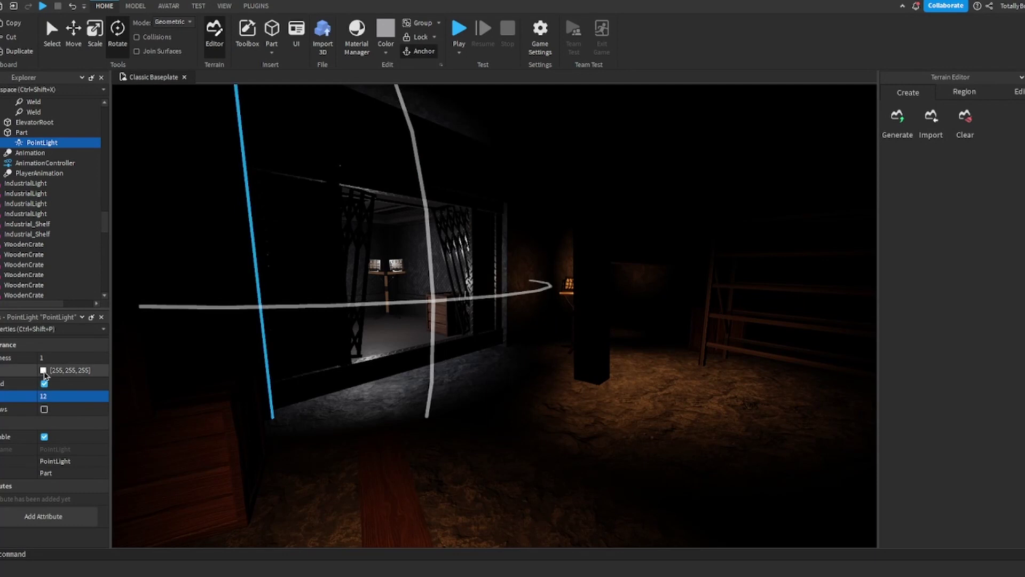
left_click(43, 370)
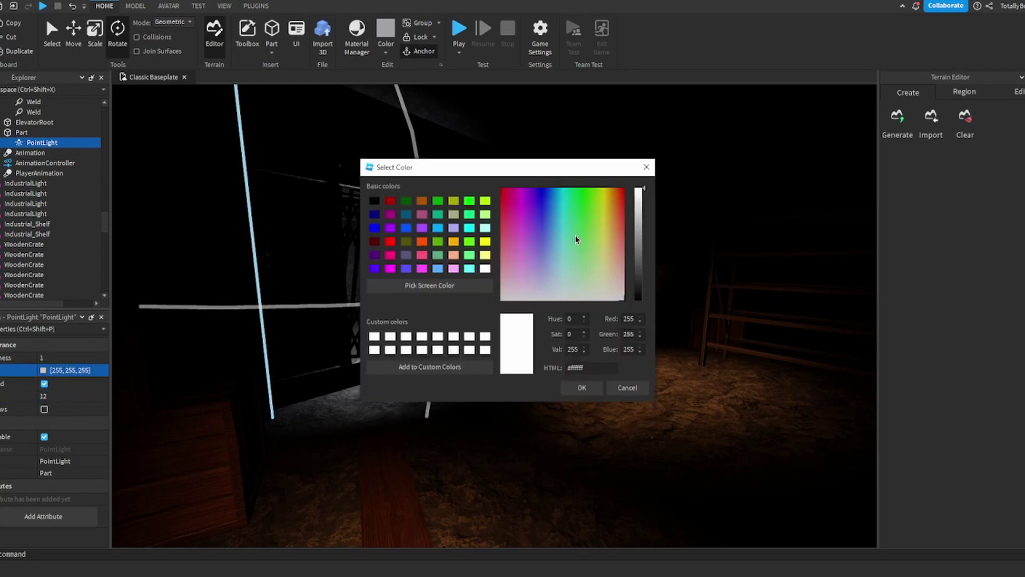
left_click(581, 389)
type("1")
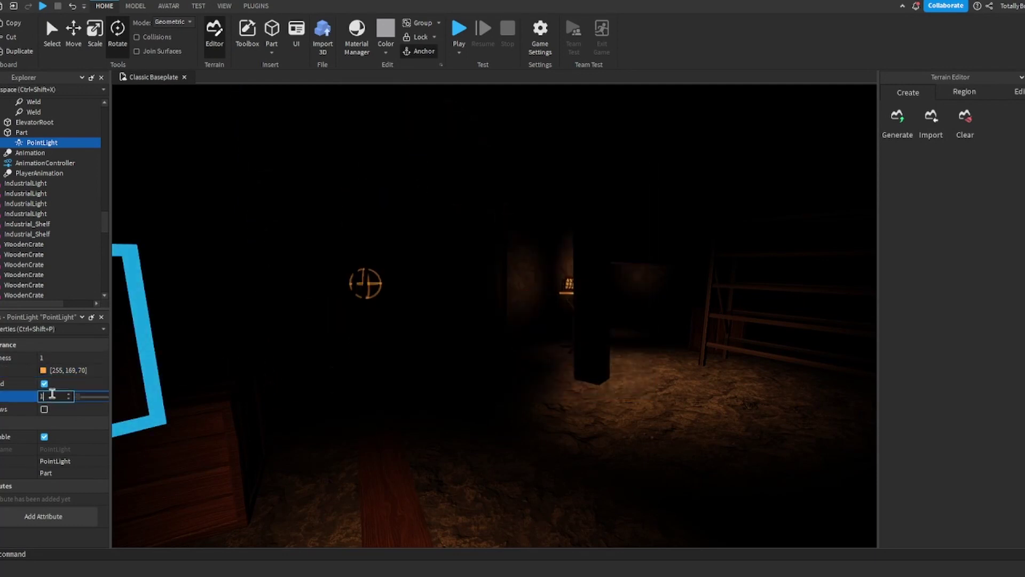
type("0")
key("Return")
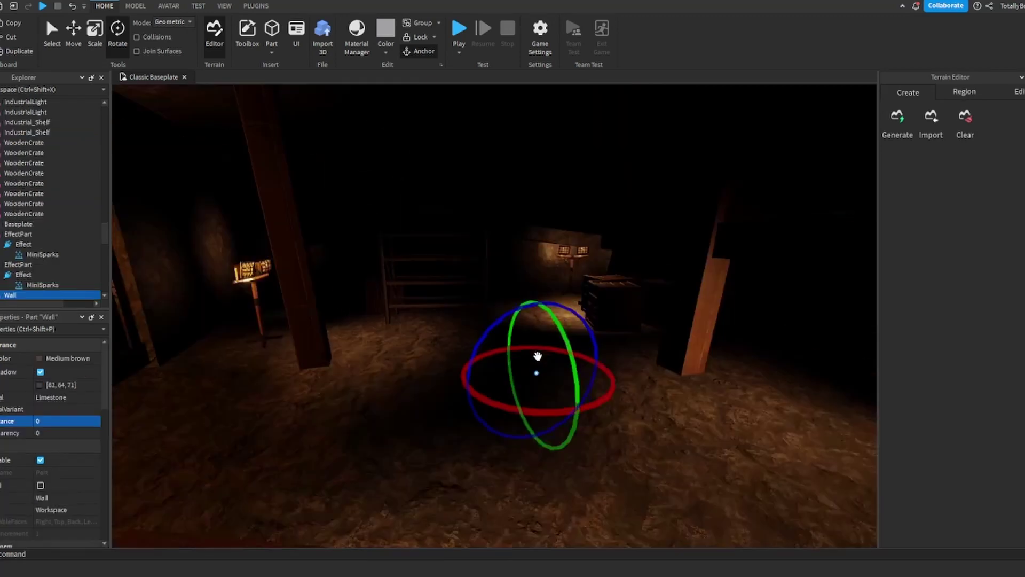
- Search the model library for gold
right_click_drag(538, 357, 432, 417)
key("s")
key("w")
left_click(224, 5)
left_click(63, 37)
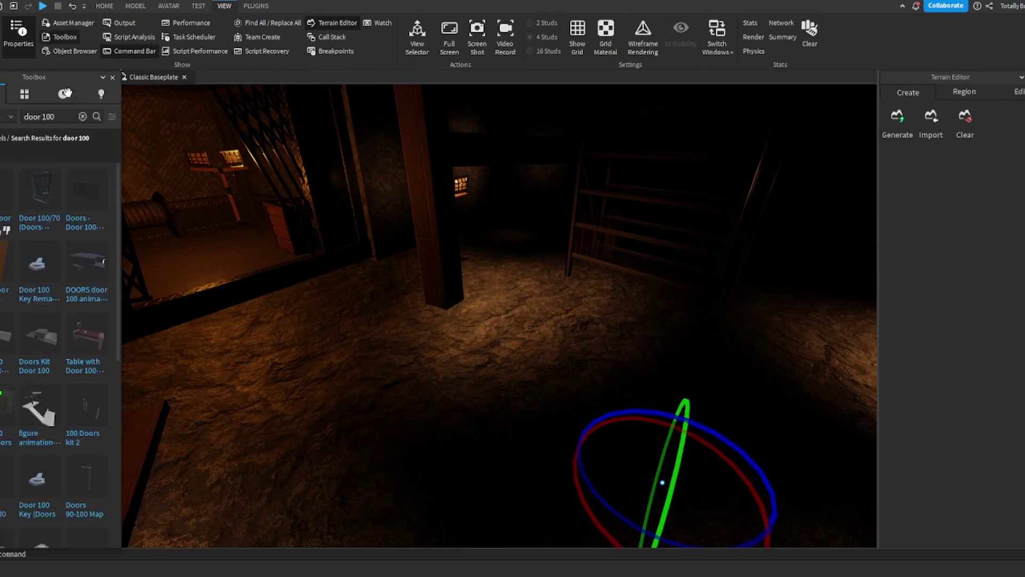
type("gold")
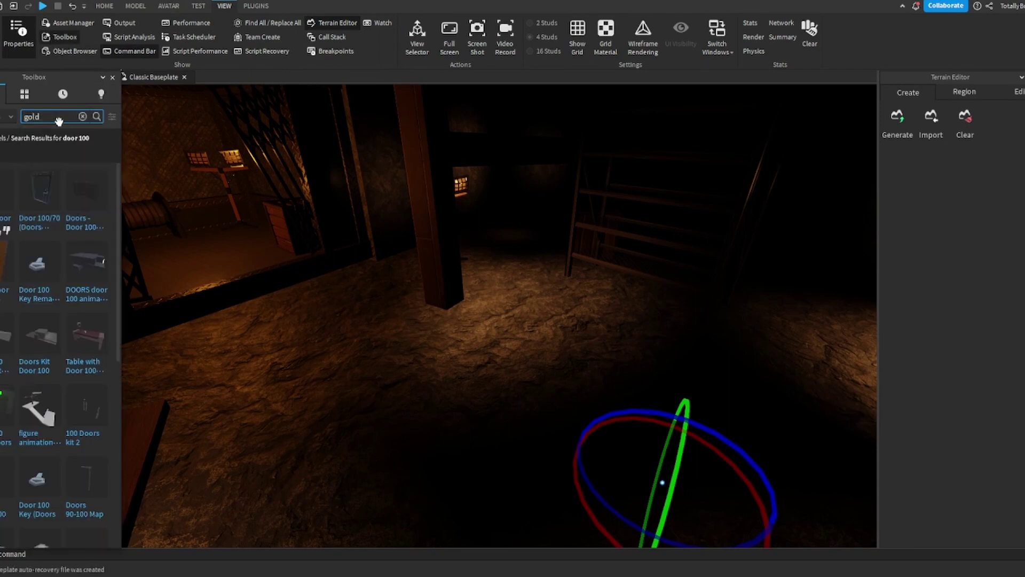
key("Return")
- Try the Gold Bars model on the room floor, and delete it
right_click_drag(385, 267, 384, 267)
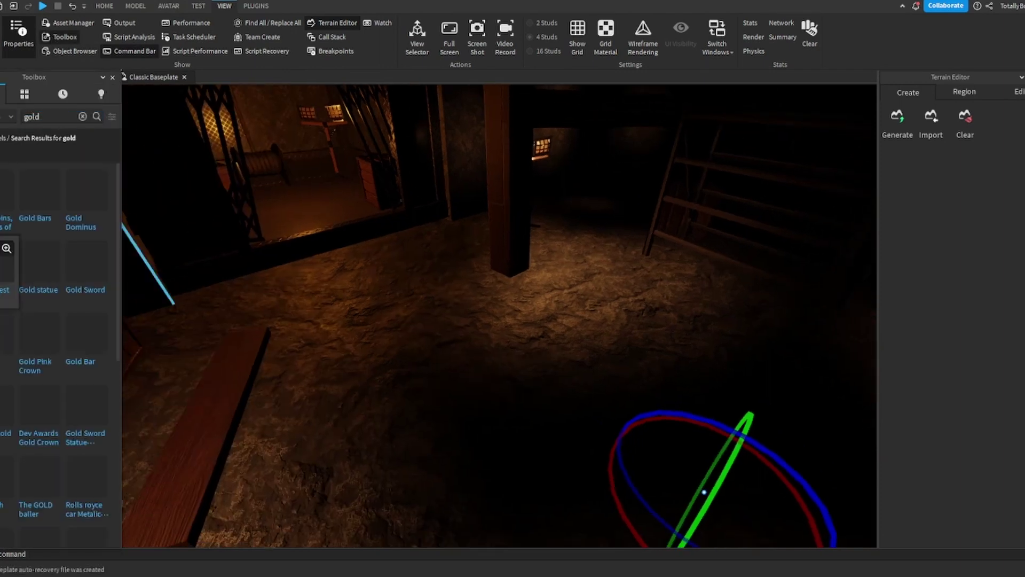
left_click(50, 213)
right_click_drag(396, 313, 409, 320)
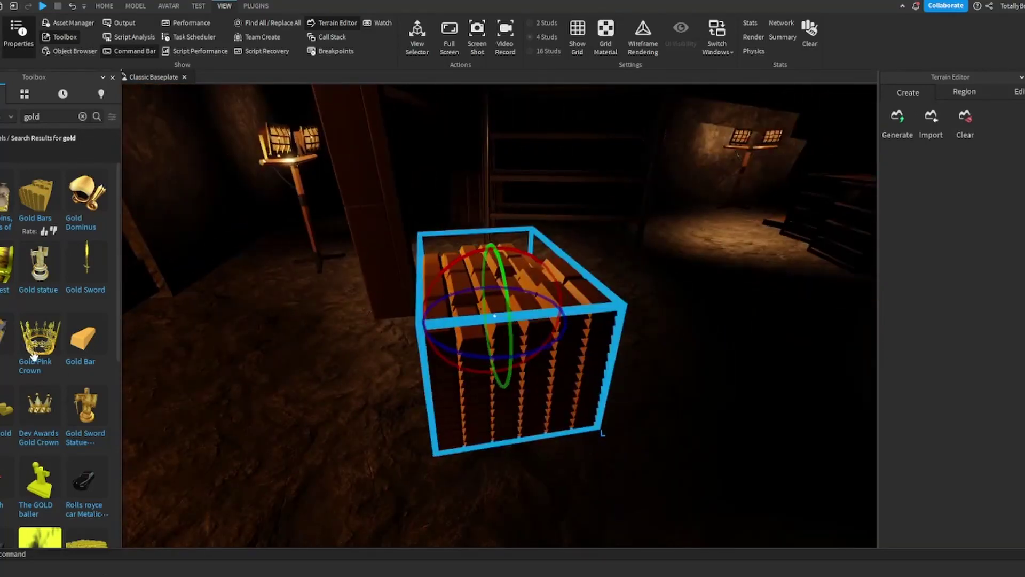
key("Delete")
- Insert the single Gold Bar model on the floor near the wooden post
left_click(5, 412)
right_click_drag(341, 412, 342, 412)
left_click_drag(92, 354, 418, 307)
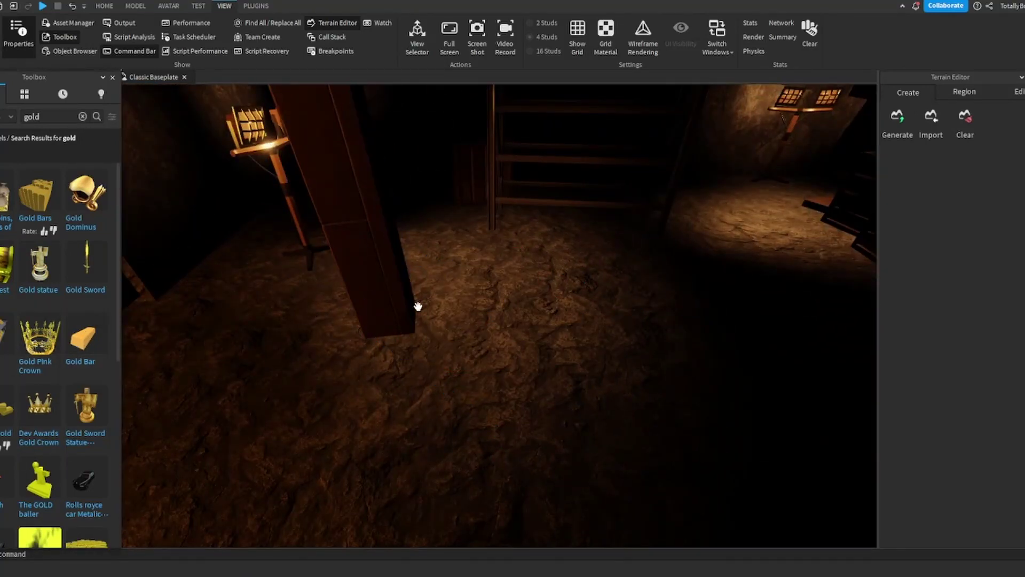
key("f")
left_click(111, 78)
scroll(48, 229, "down", 2)
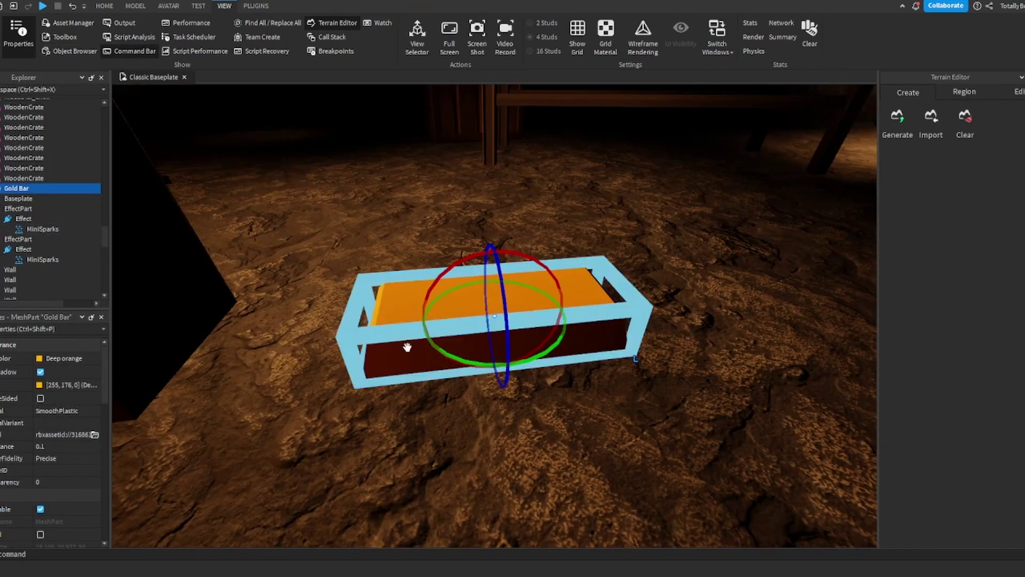
- Move the gold bar from the floor onto the lowest tier of the industrial shelf
left_click_drag(408, 348, 342, 333)
left_click(96, 8)
left_click(73, 34)
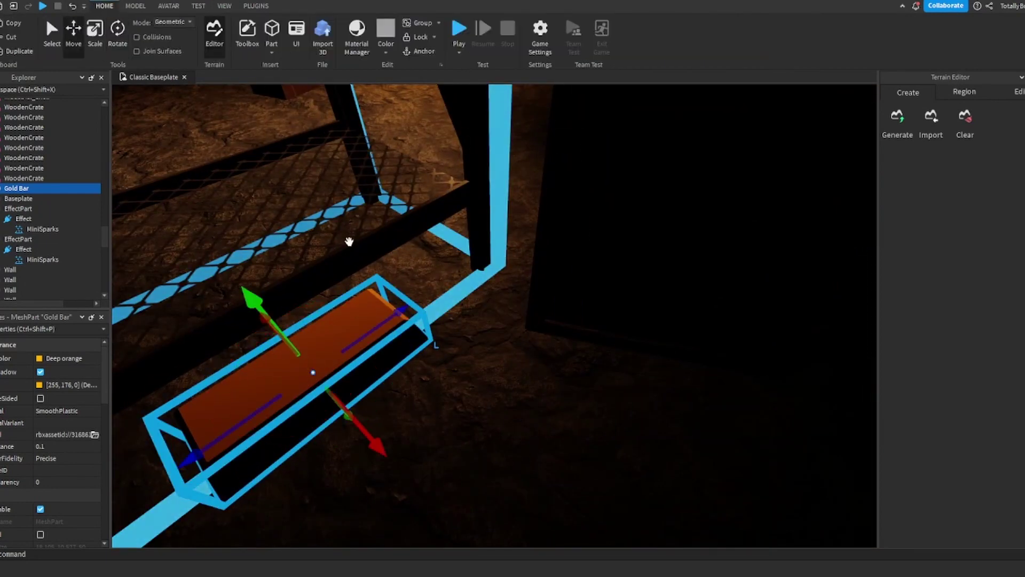
right_click_drag(349, 240, 458, 298)
left_click_drag(458, 298, 455, 224)
left_click_drag(427, 311, 478, 284)
right_click_drag(478, 283, 478, 280)
mouse_move(402, 236)
left_mouse_down()
mouse_move(396, 248)
mouse_move(396, 240)
left_mouse_up()
right_click_drag(395, 239, 398, 243)
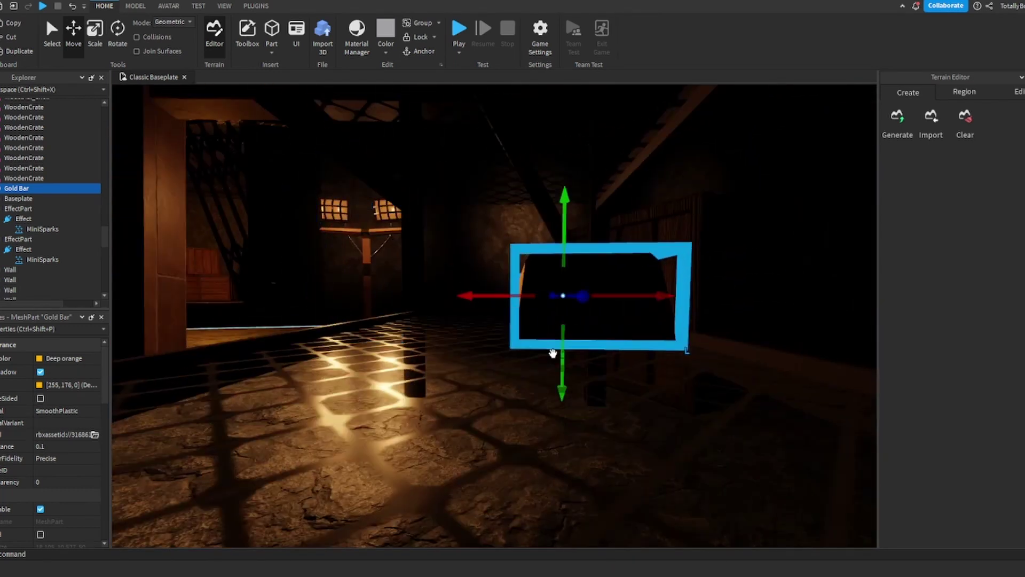
- Fine-tune the gold bar's height so that it rests on the shelf's lowest mesh tier
left_click_drag(553, 353, 552, 338)
left_click(73, 6)
left_click(564, 250)
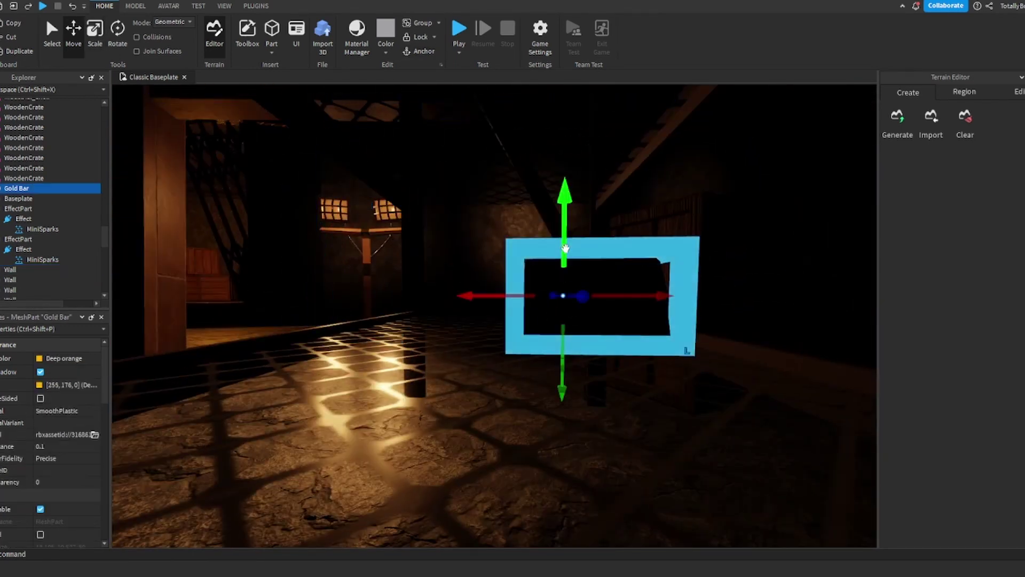
left_click_drag(565, 255, 564, 254)
right_click_drag(565, 254, 564, 256)
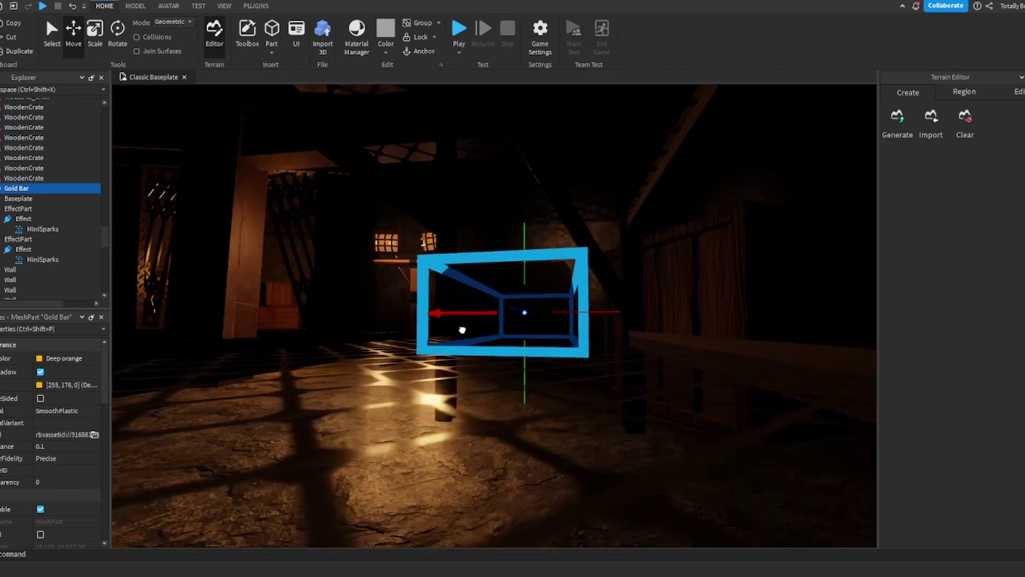
right_click_drag(463, 330, 485, 313)
- Duplicate the gold bar and place the copy beside the first one on the same shelf tier
key("ctrl+d")
scroll(483, 314, "down", 3)
left_click_drag(440, 322, 553, 315)
left_click(75, 33)
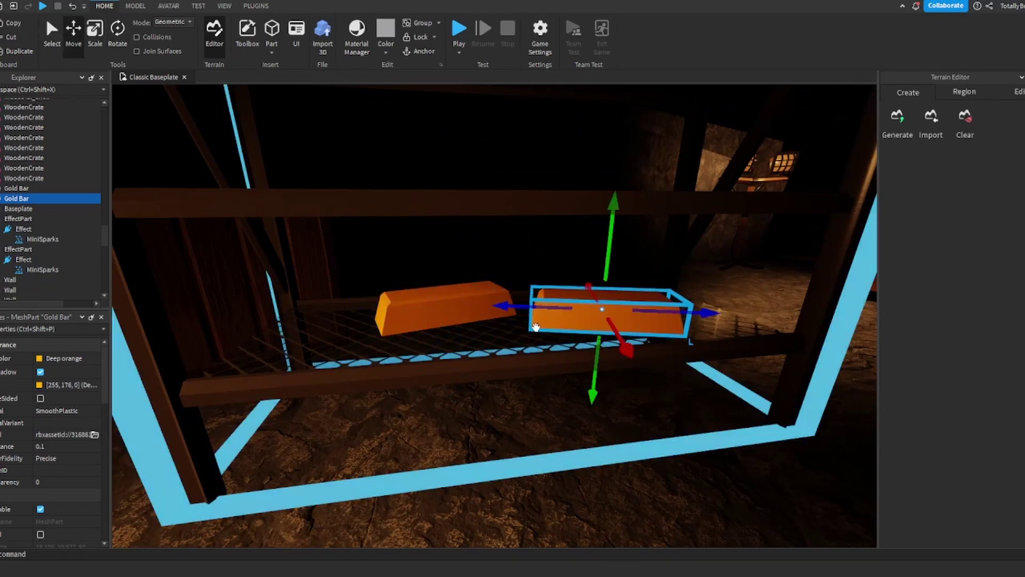
- Try an industrial light at a different spot in the room, and delete it
left_click(357, 430)
scroll(460, 470, "down", 6)
left_click(460, 469)
right_click_drag(460, 469, 461, 469)
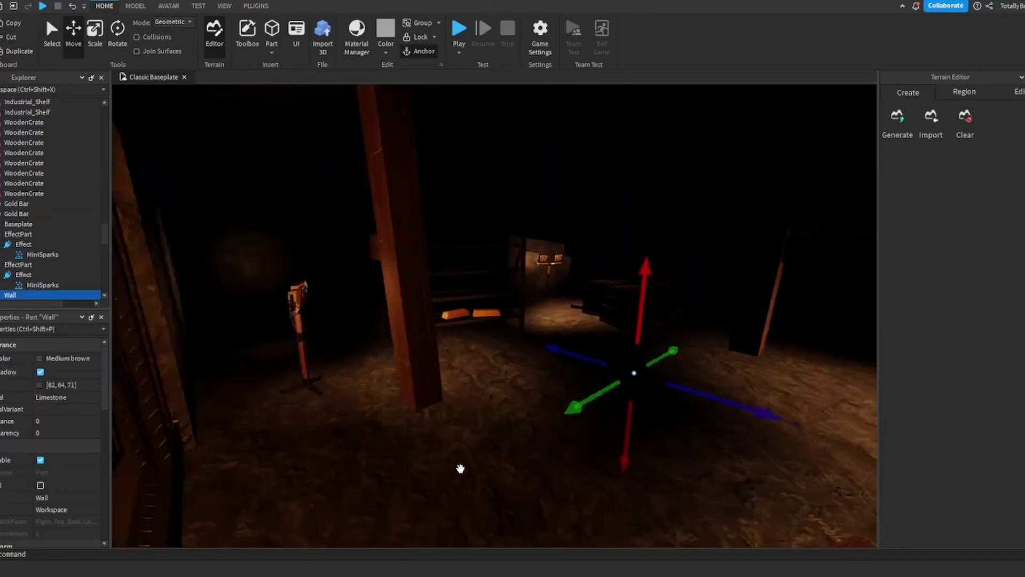
scroll(460, 469, "up", 1)
right_click_drag(594, 369, 590, 366)
right_click_drag(476, 323, 482, 323)
left_click(483, 324)
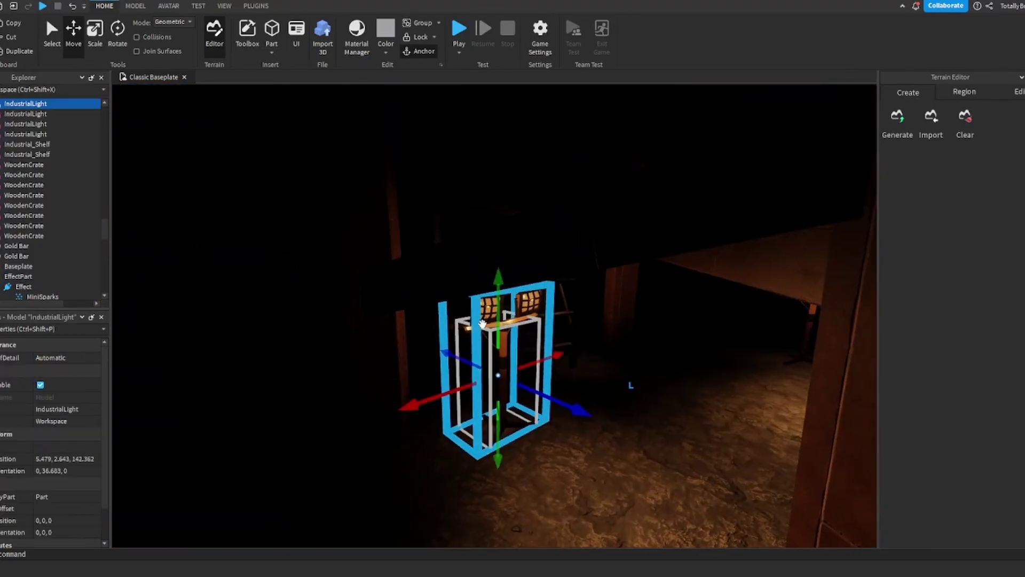
left_click_drag(483, 323, 572, 408)
right_click_drag(599, 324, 598, 323)
key("Delete")
- Colour the ElevatorLight glass of the industrial light at the limestone wall Bright blue
left_click(505, 292)
scroll(492, 293, "up", 5)
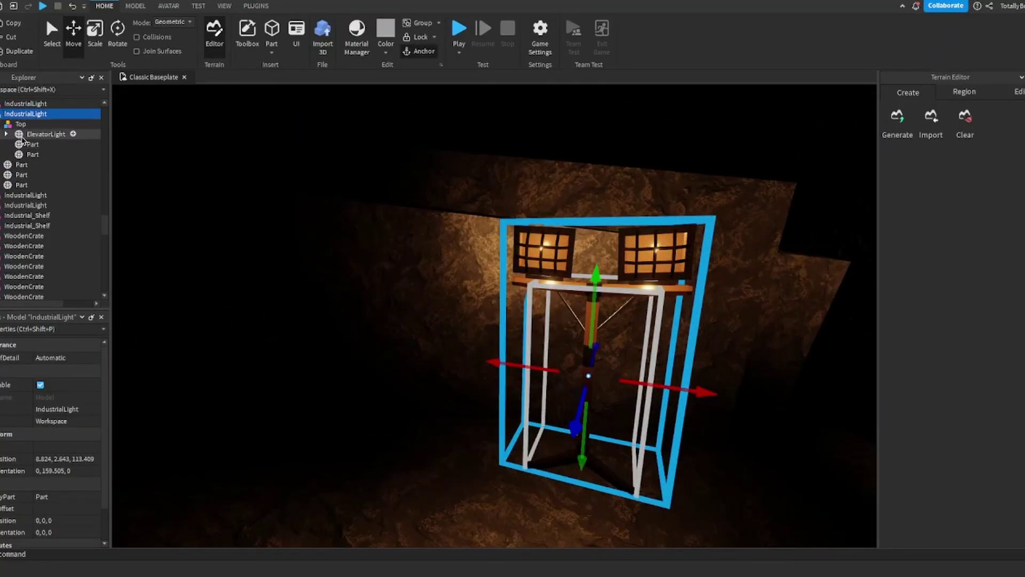
left_click(24, 134)
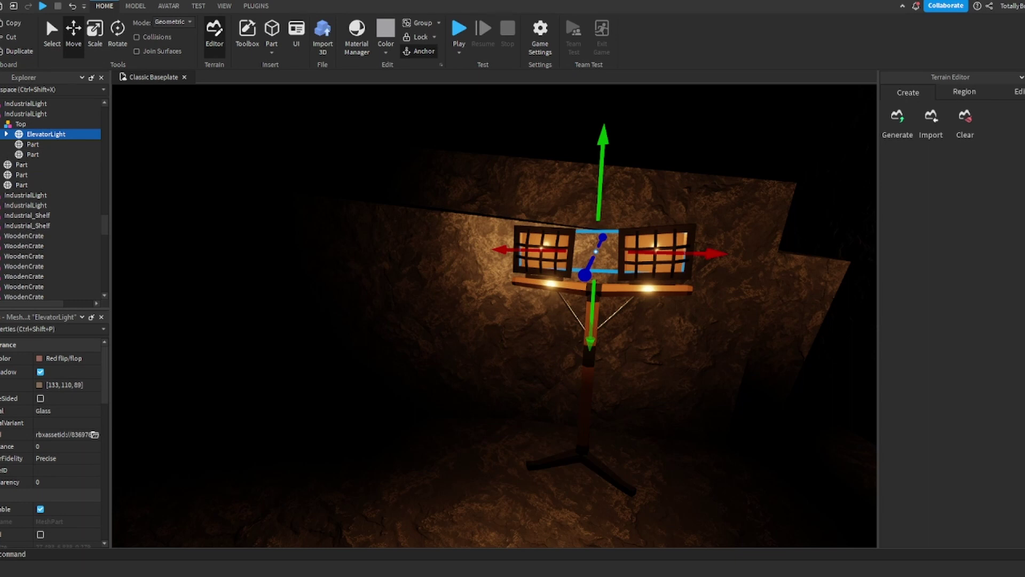
left_click(388, 56)
left_click(472, 160)
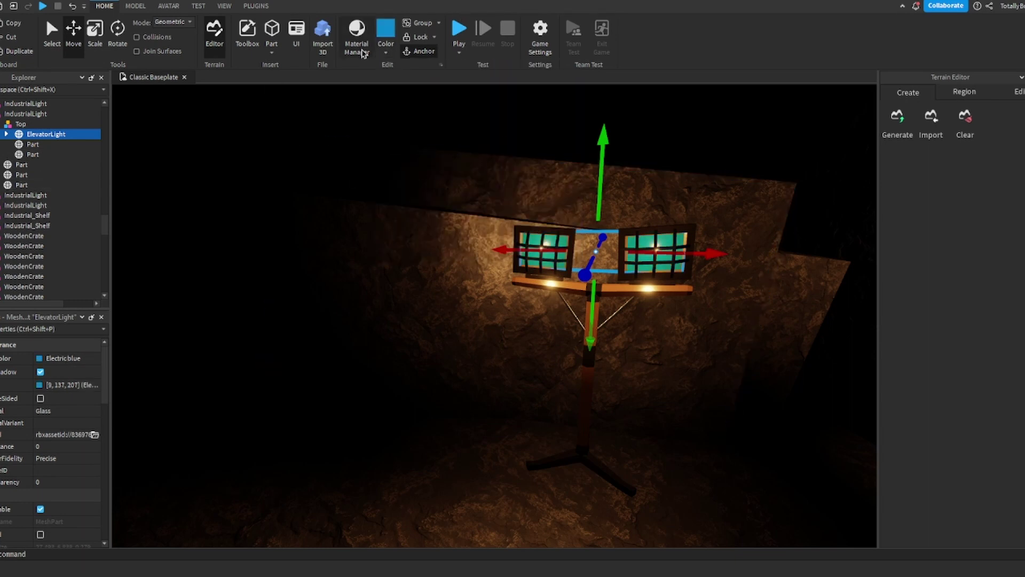
left_click(385, 56)
left_click(511, 98)
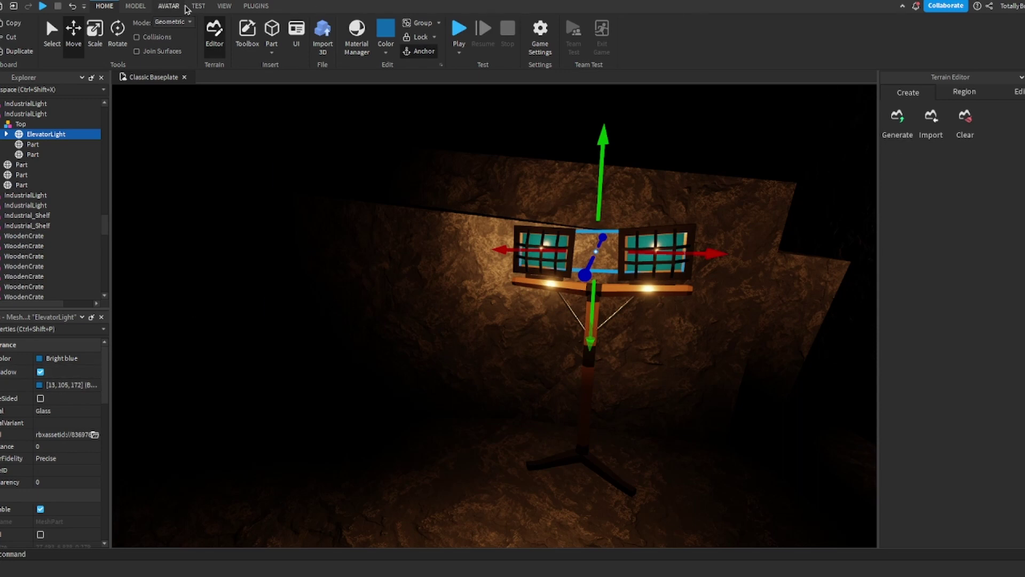
left_click(225, 6)
left_click(64, 37)
left_click(114, 77)
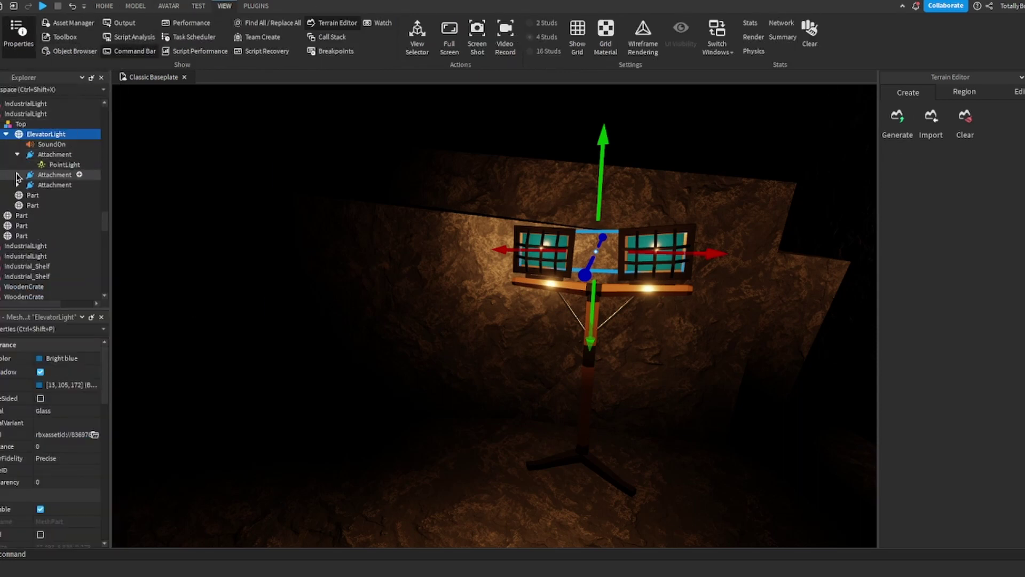
- Set all PointLights and SurfaceLights in the blue-glass lamp's attachments to blue (32, 151, 255)
left_click(20, 193)
left_click(18, 175)
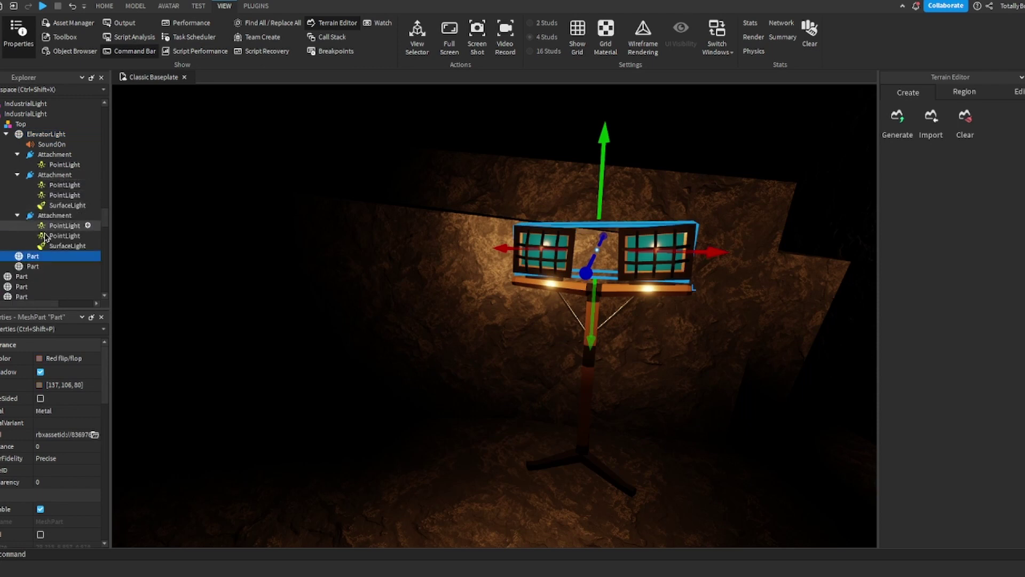
left_click(53, 244)
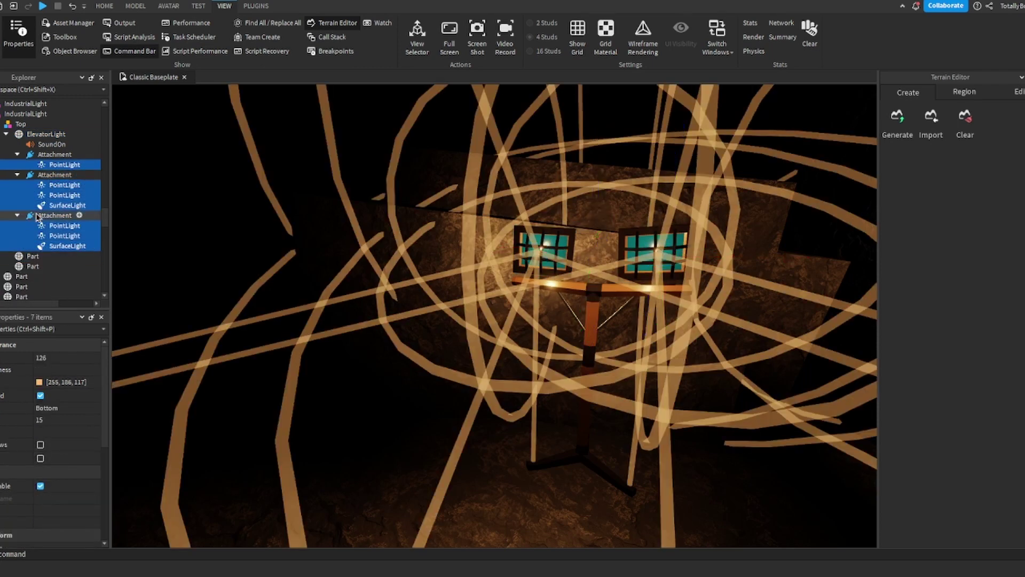
left_click(40, 384)
left_click_drag(594, 217, 553, 203)
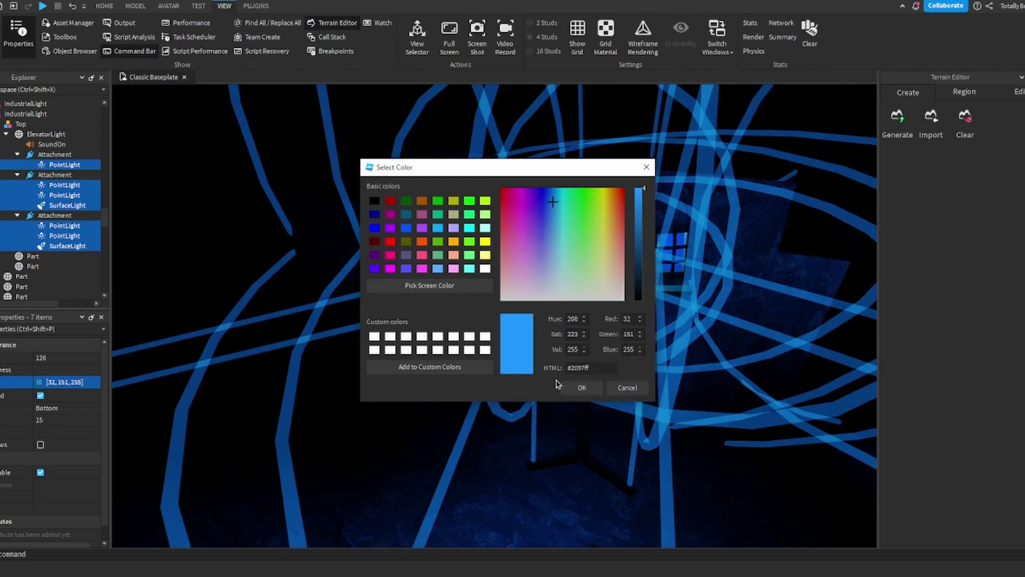
left_click(569, 387)
- Examine how the blue light falls on the crates, shelf and walls from across the room
left_click(554, 354)
scroll(414, 354, "down", 5)
left_click(412, 353)
left_click(407, 341)
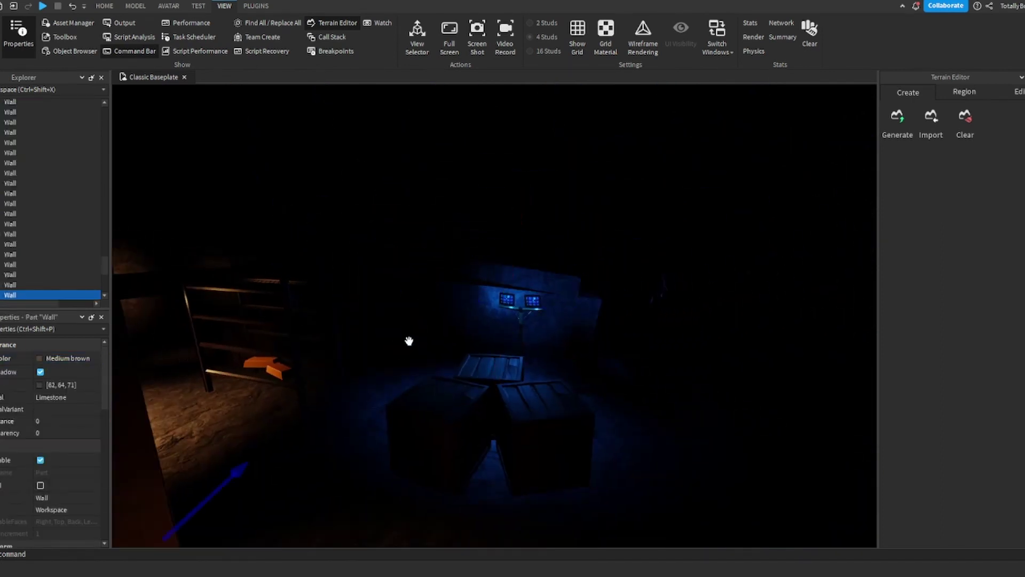
scroll(408, 339, "up", 4)
left_click(409, 341)
key("w")
right_click_drag(409, 340, 407, 398)
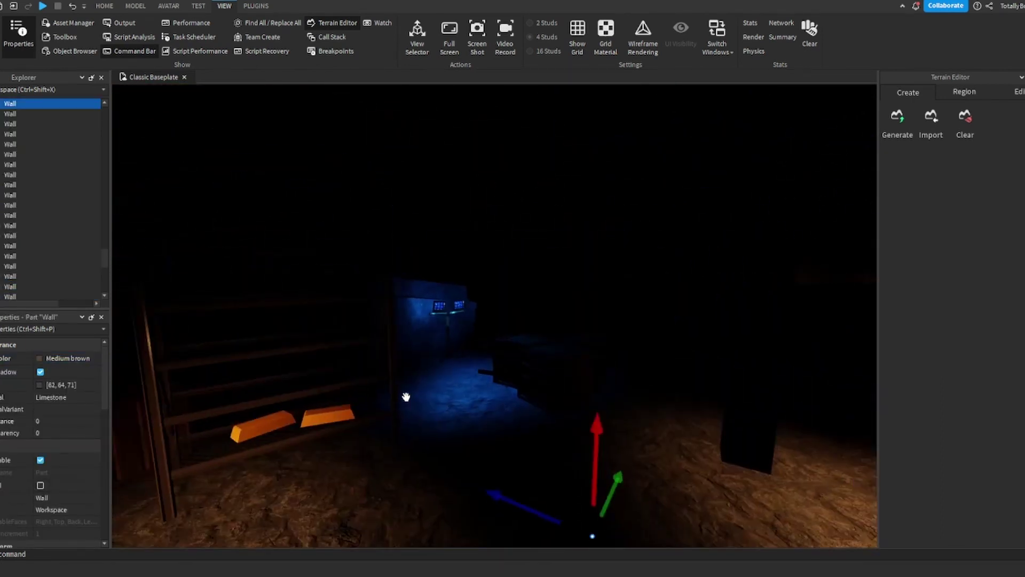
- Duplicate the blue industrial light, place the copy between the crates and the wooden post, and rotate it about its vertical axis
left_click(439, 328)
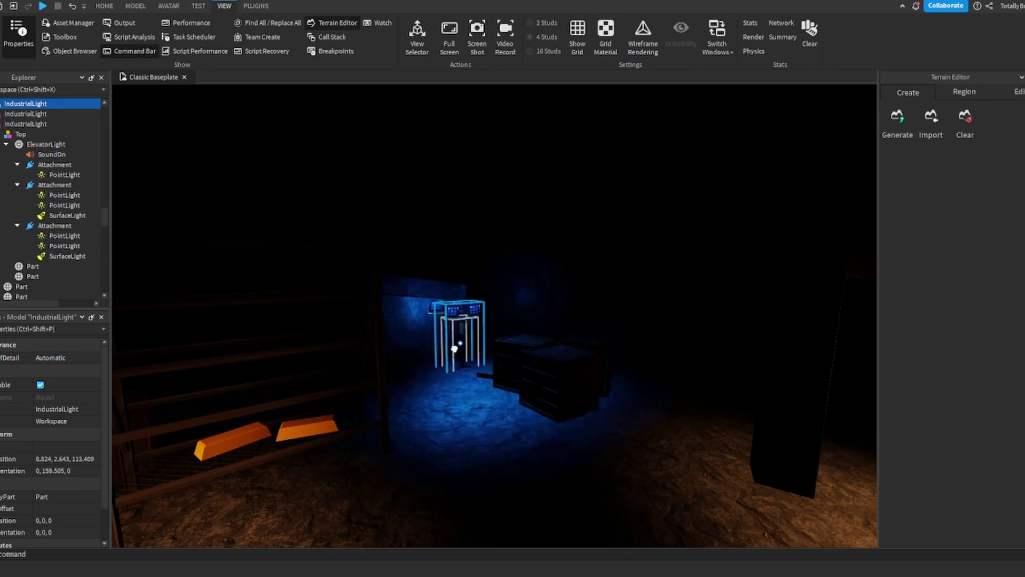
left_click_drag(454, 348, 564, 308)
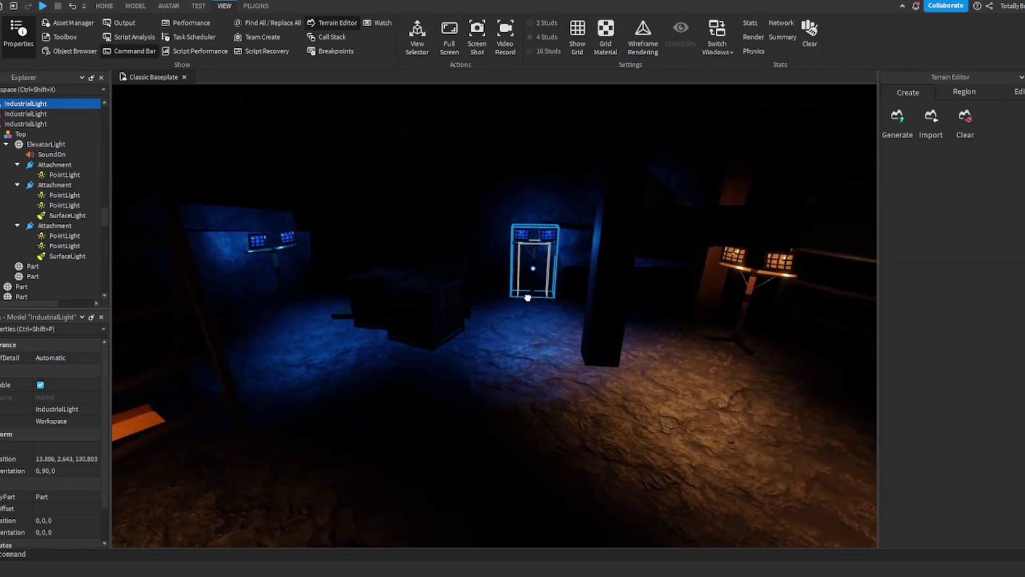
left_click(104, 6)
left_click(118, 32)
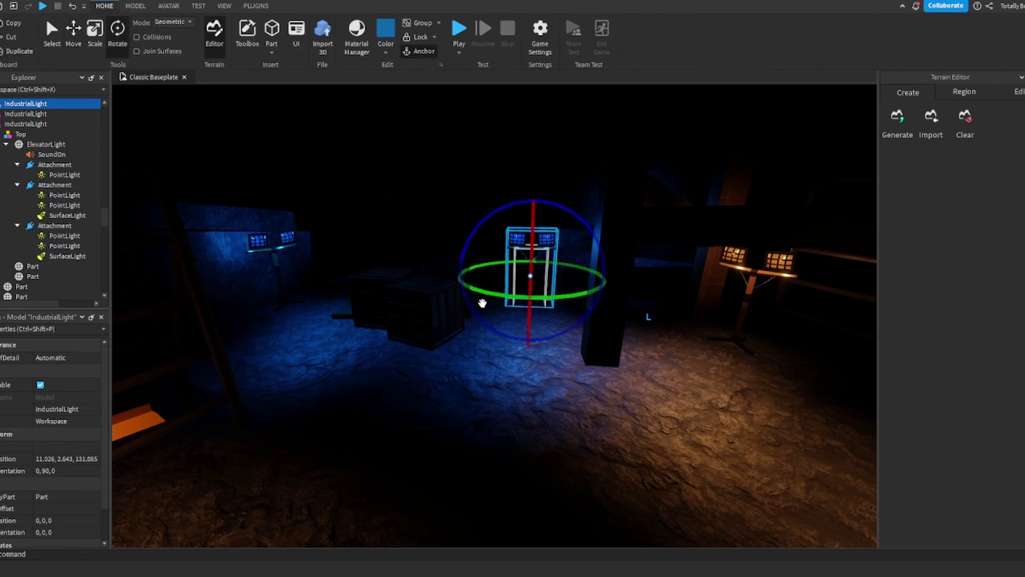
left_click_drag(469, 286, 468, 287)
left_click(332, 540)
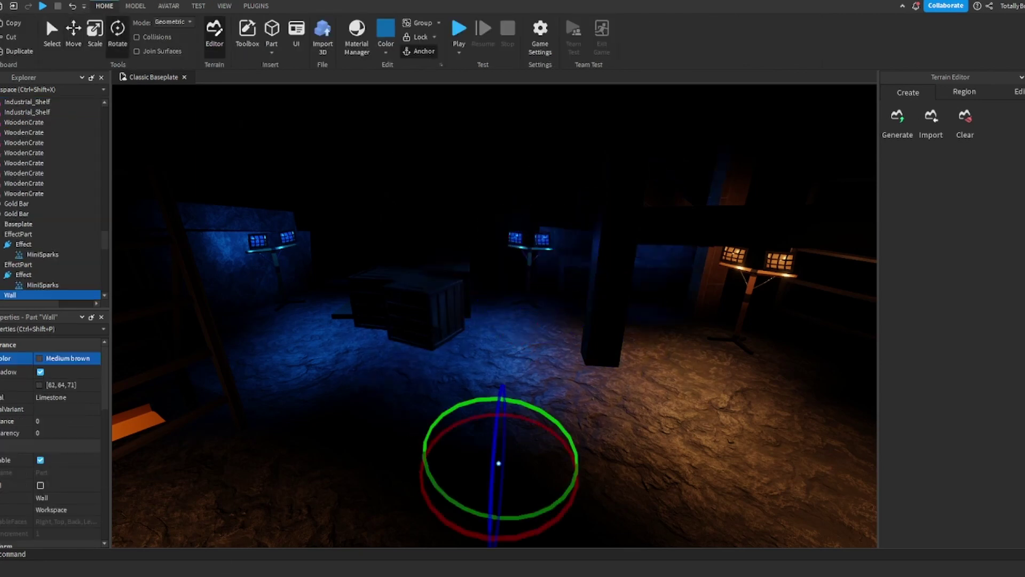